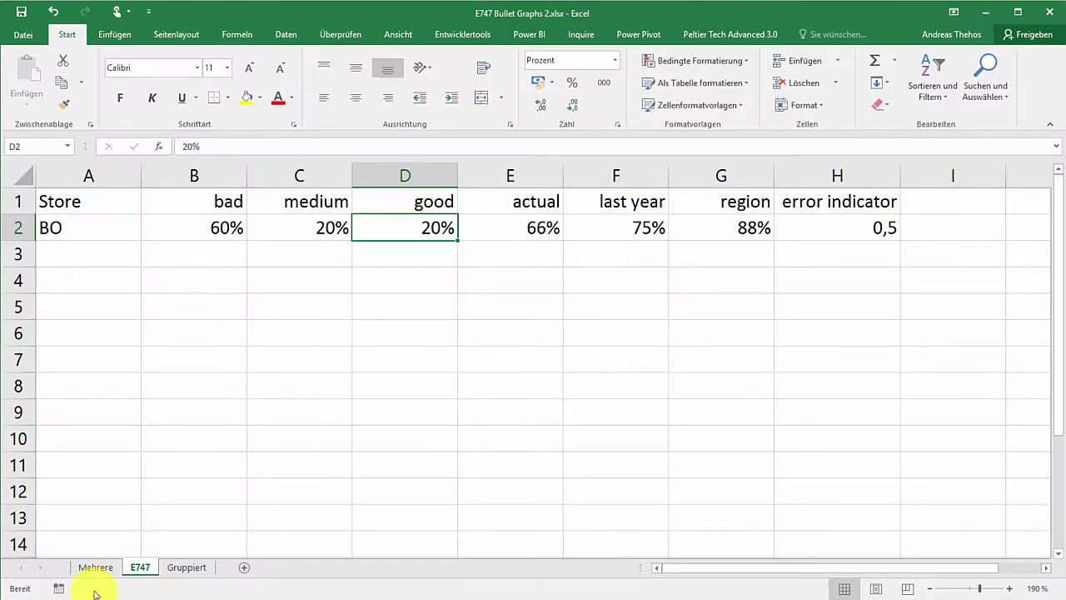
Step: Open the Mehrere sheet with the completed bullet charts for stores BO, HER and CAS
left_click(95, 567)
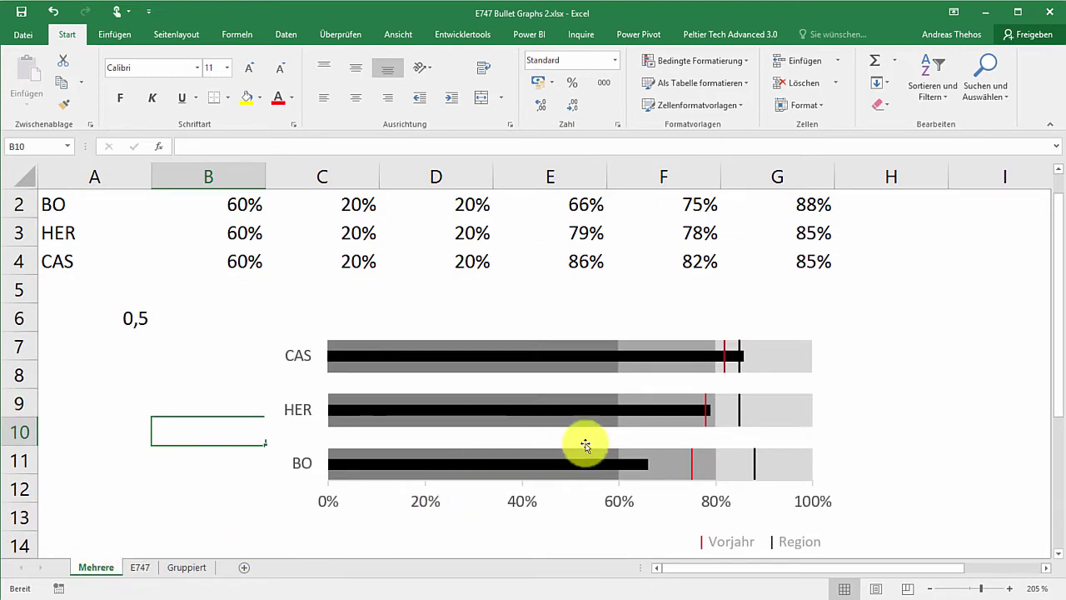
Step: Change BO's last-year value in F2 to 87%, moving its red marker beside the region line
left_click(701, 202)
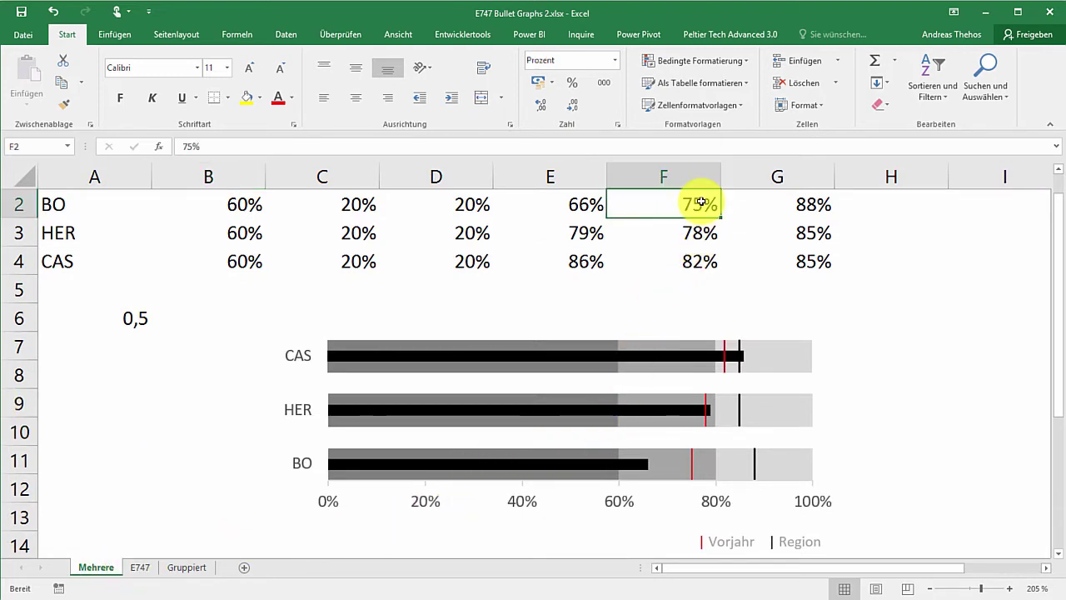
type("88")
key("Return")
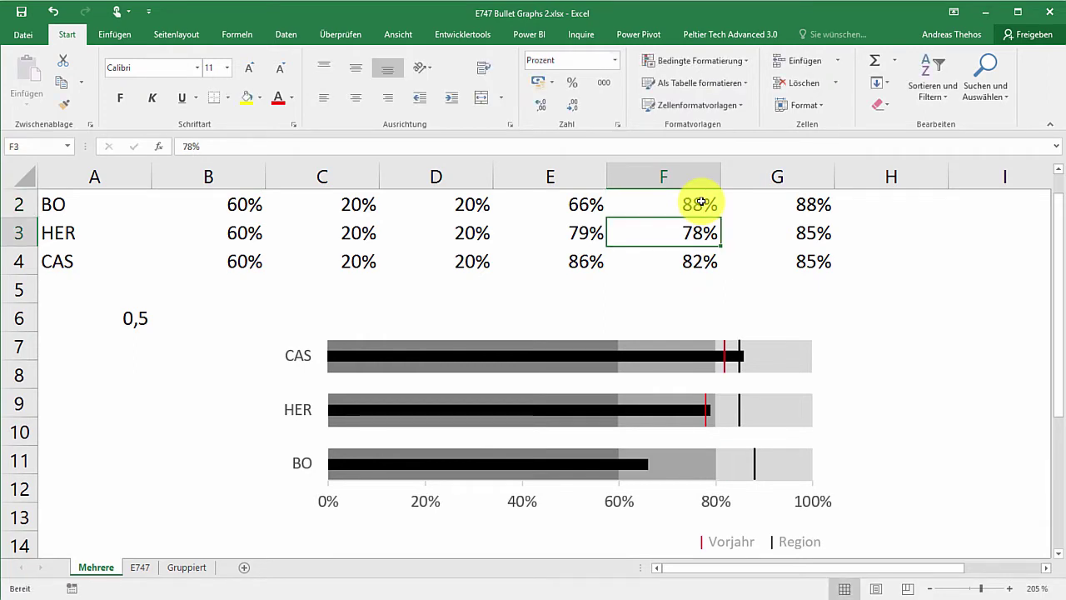
key("ctrl+Up")
key("Down")
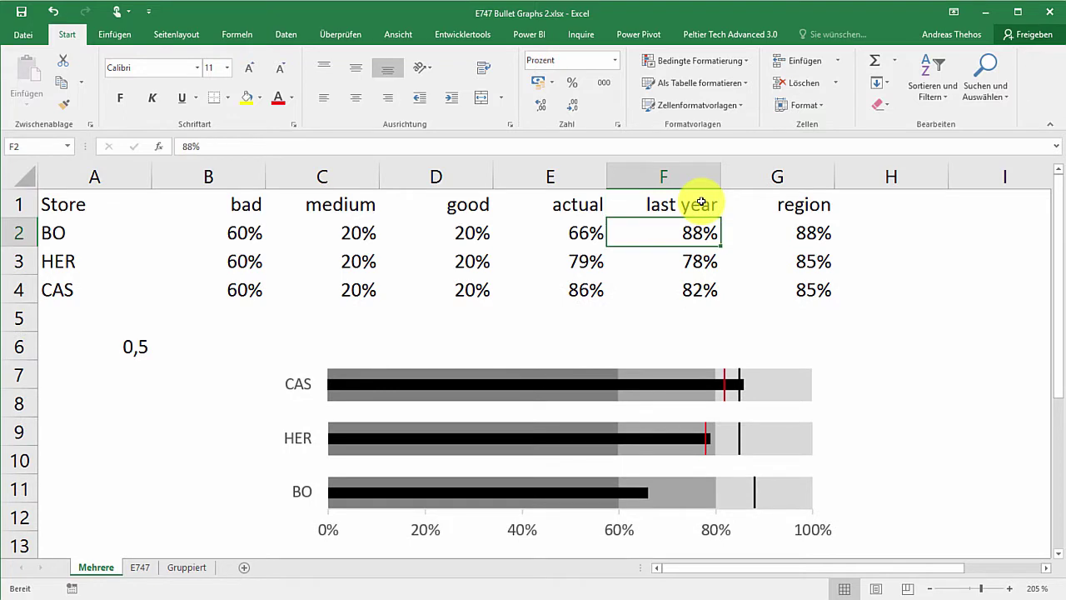
type("8")
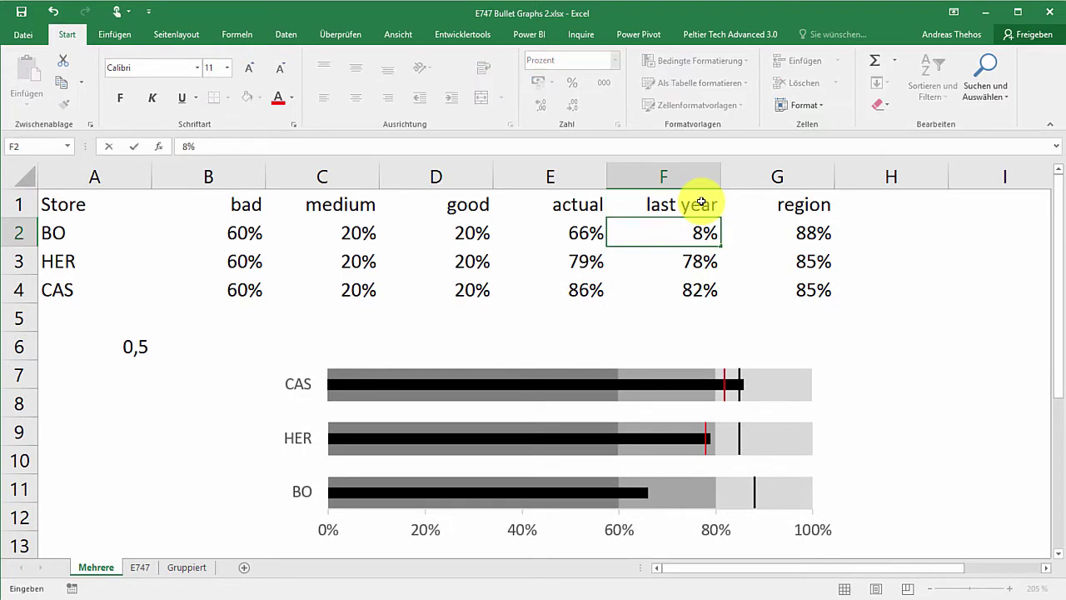
key("Return")
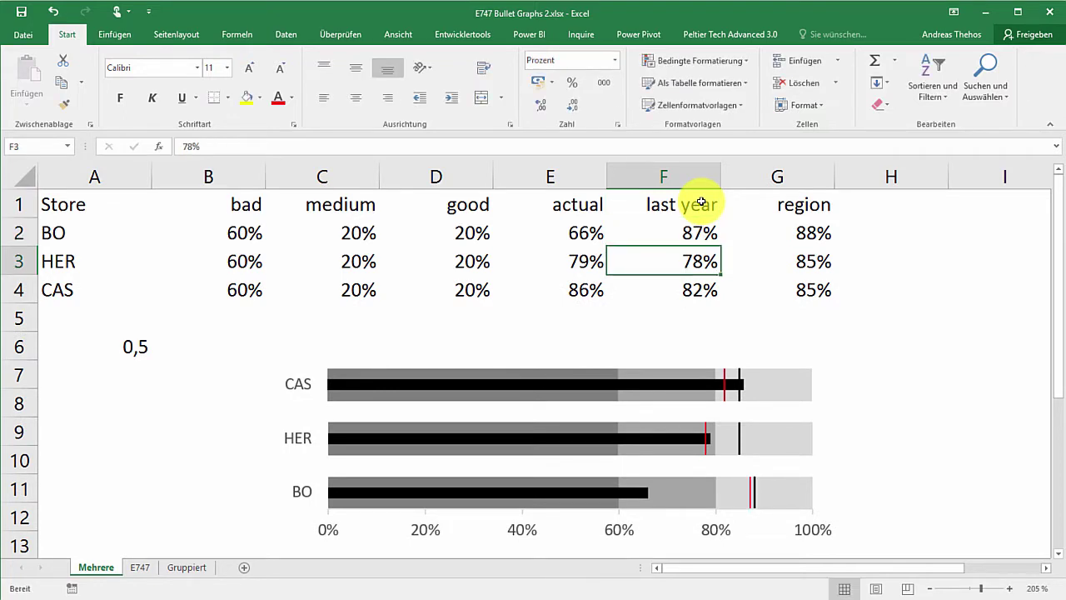
mouse_move(786, 491)
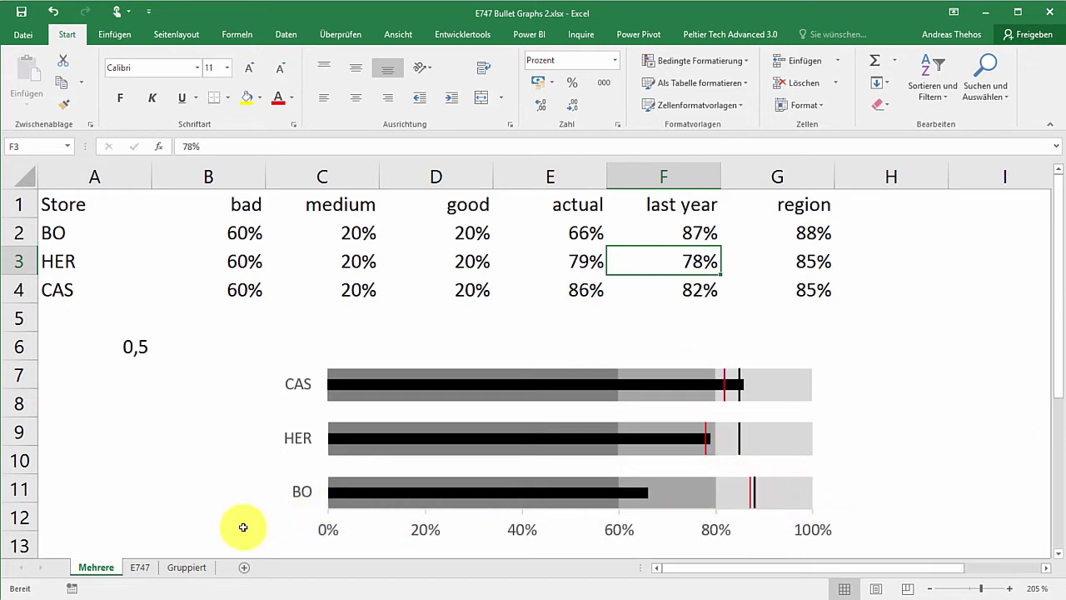
Step: On the E747 sheet, review BO's values in B2:H2 and select A2:G2 as chart data
left_click(152, 566)
left_click(193, 307)
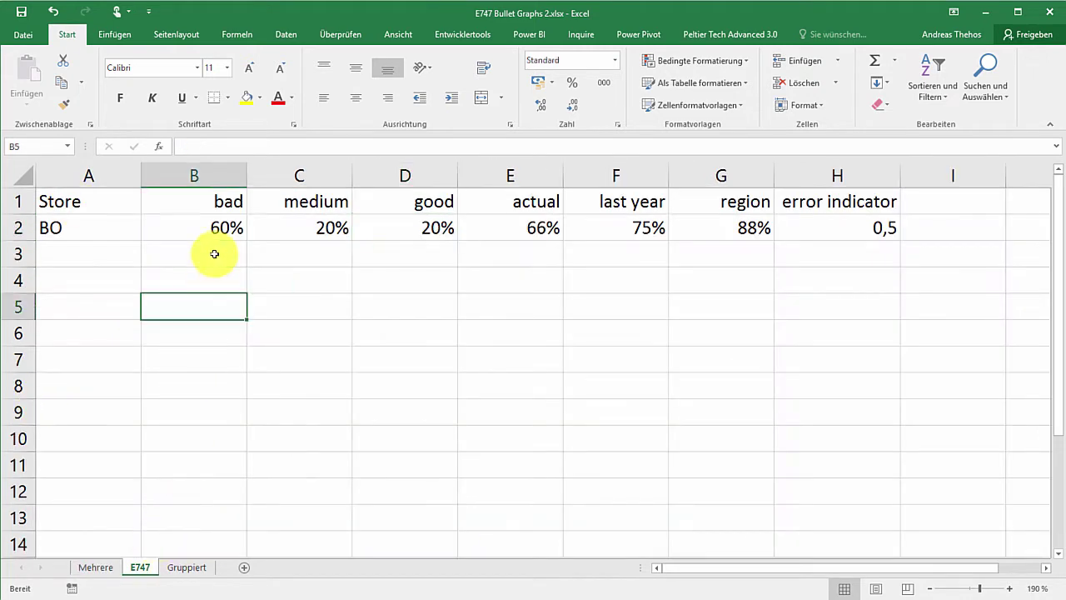
left_click_drag(218, 228, 429, 227)
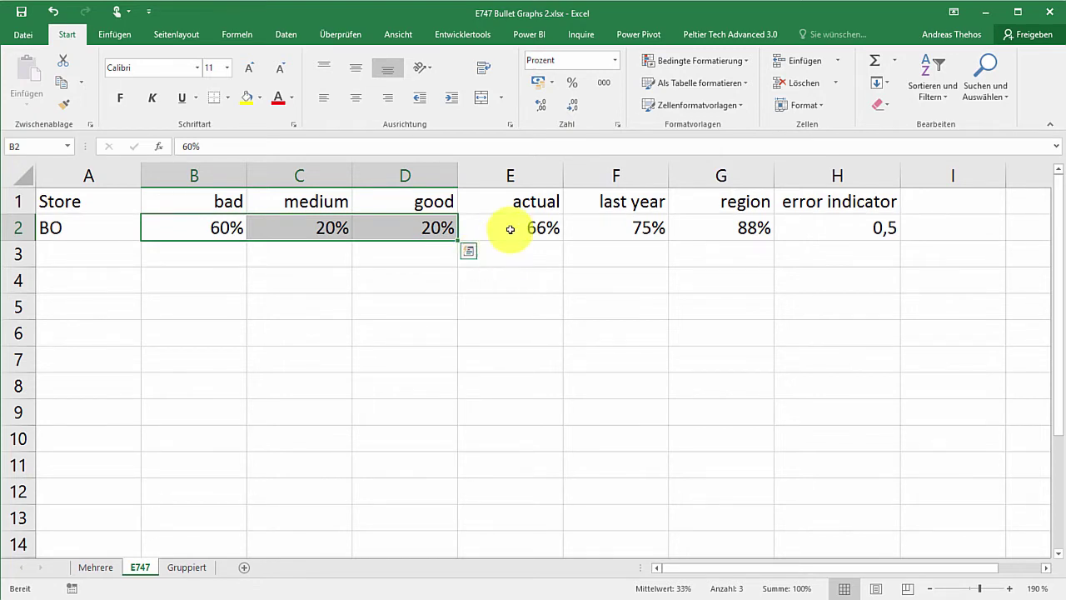
left_click(507, 226)
left_click(595, 228)
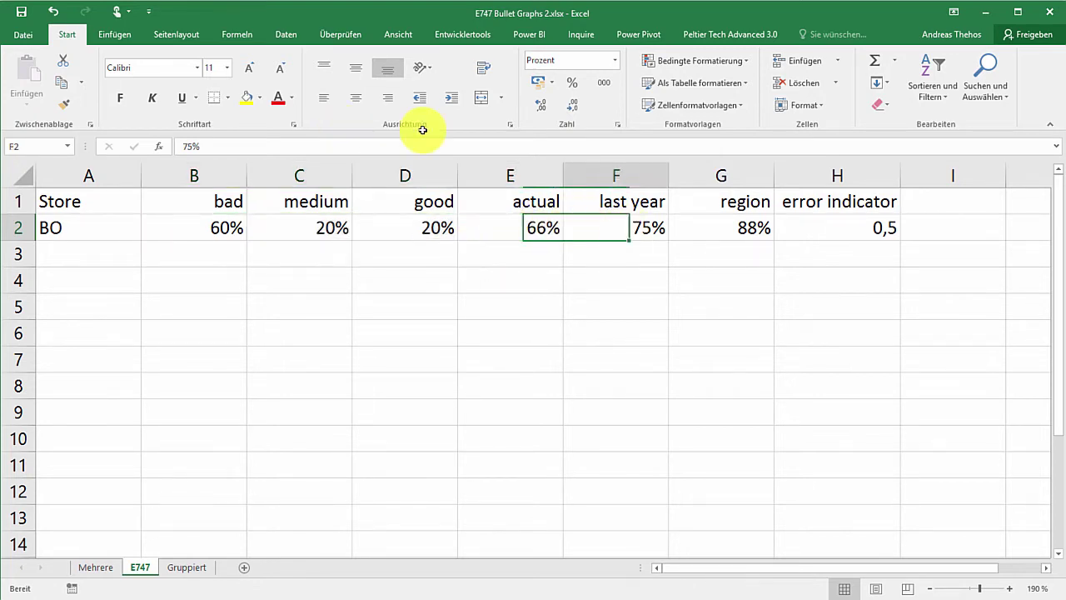
left_click(690, 231)
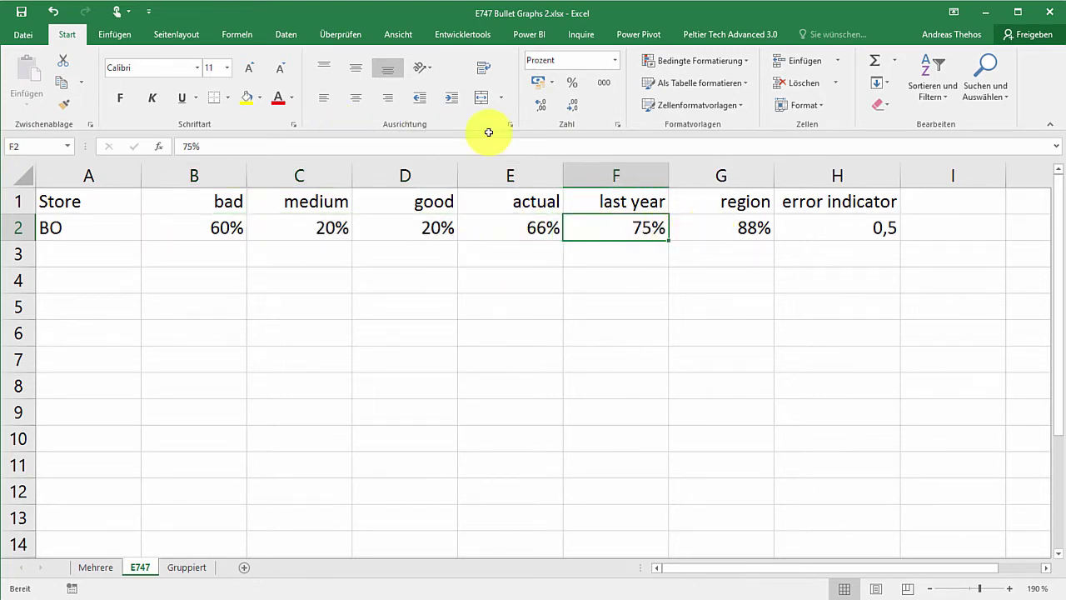
left_click(792, 227)
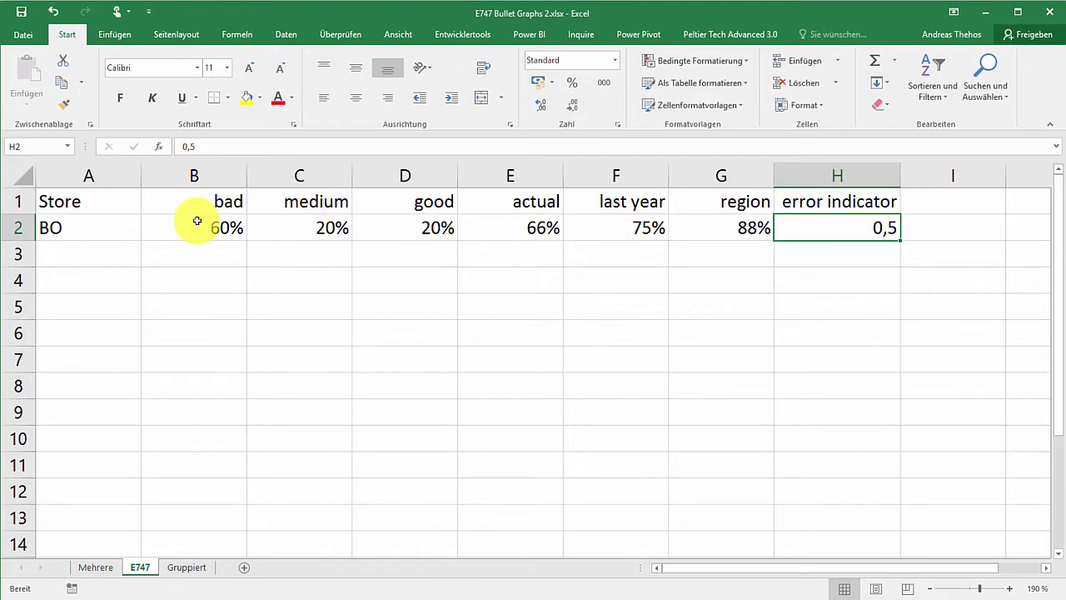
left_click_drag(108, 221, 770, 223)
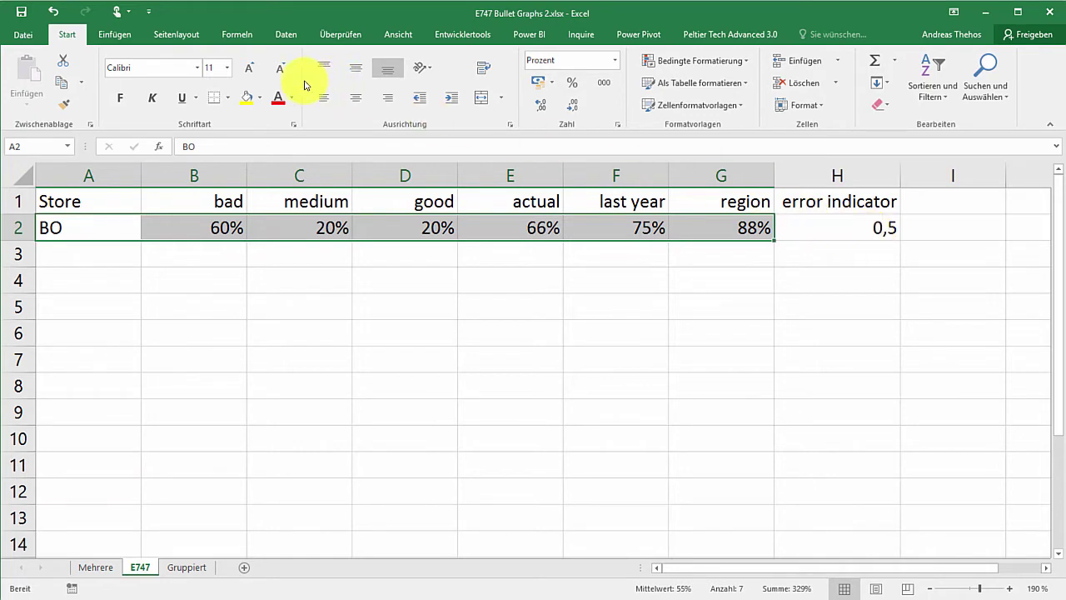
Step: Insert a Gestapelte Balken chart from BO's row and switch rows and columns into one bar
left_click(133, 35)
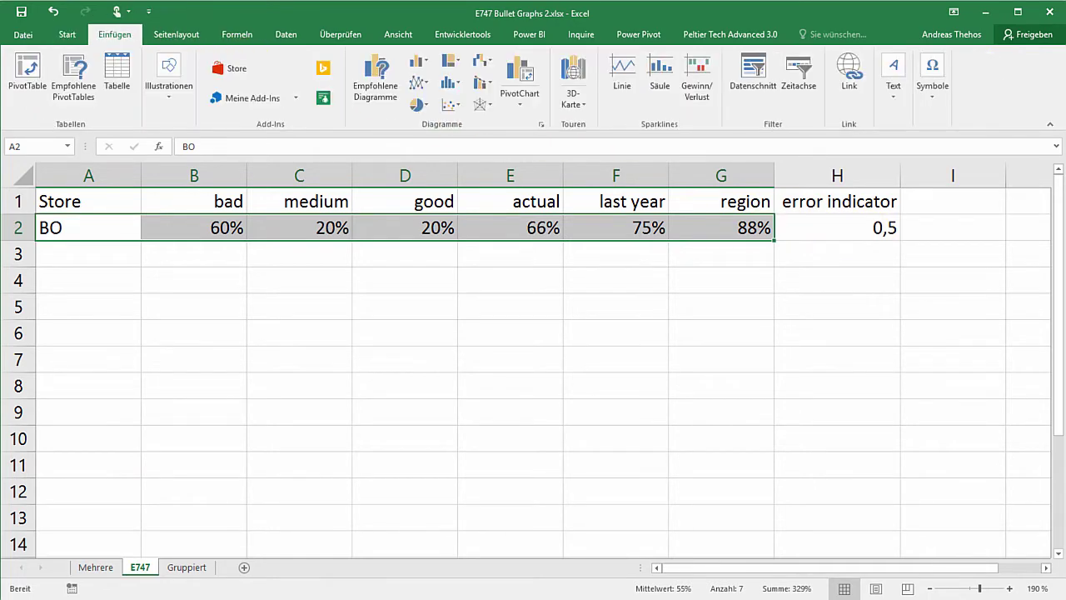
left_click(415, 61)
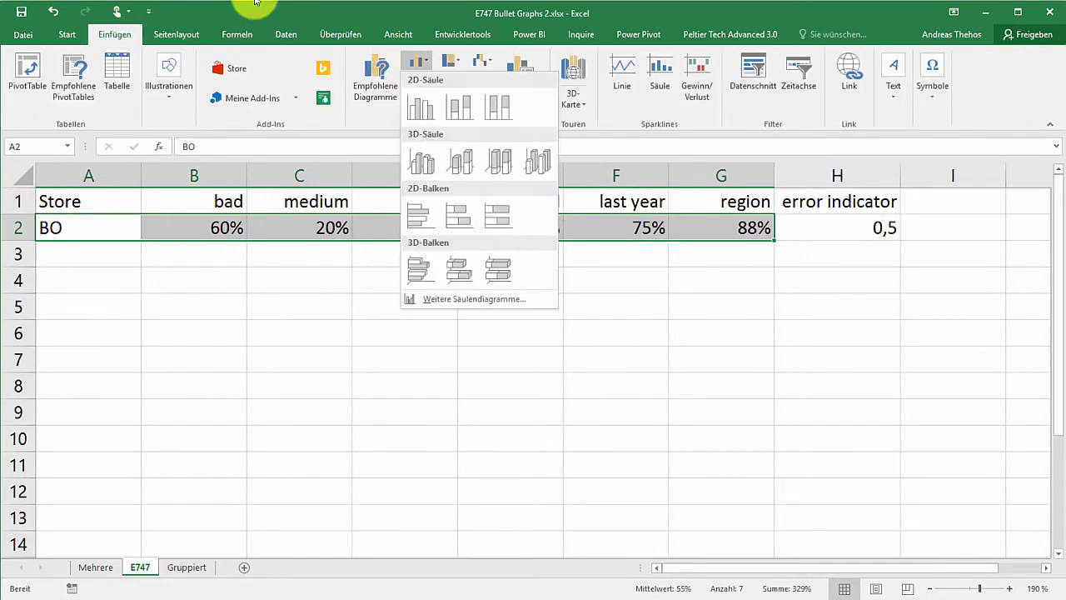
left_click(457, 219)
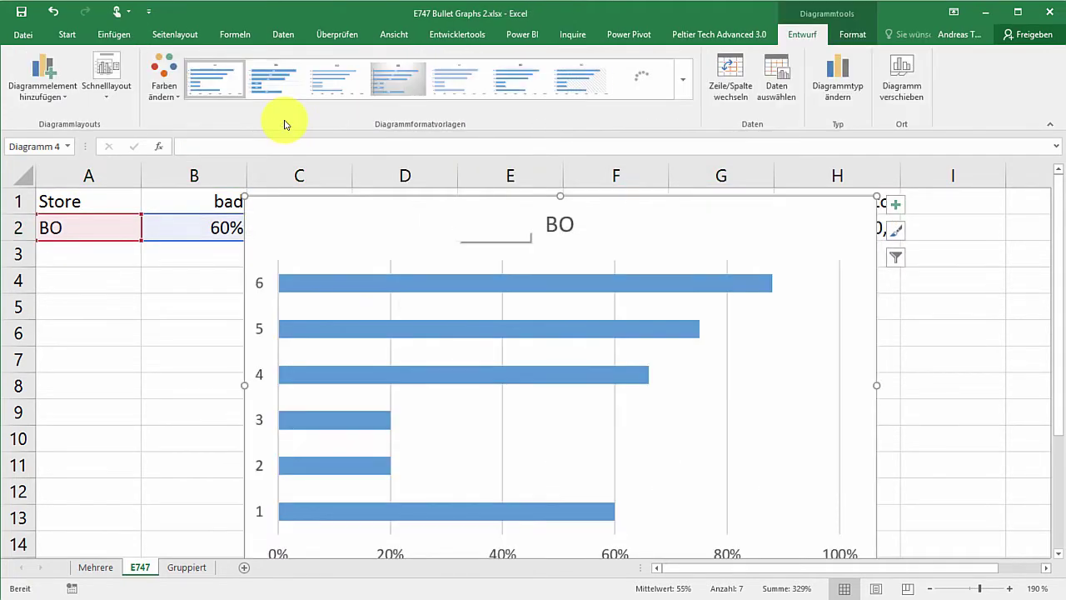
left_click(734, 86)
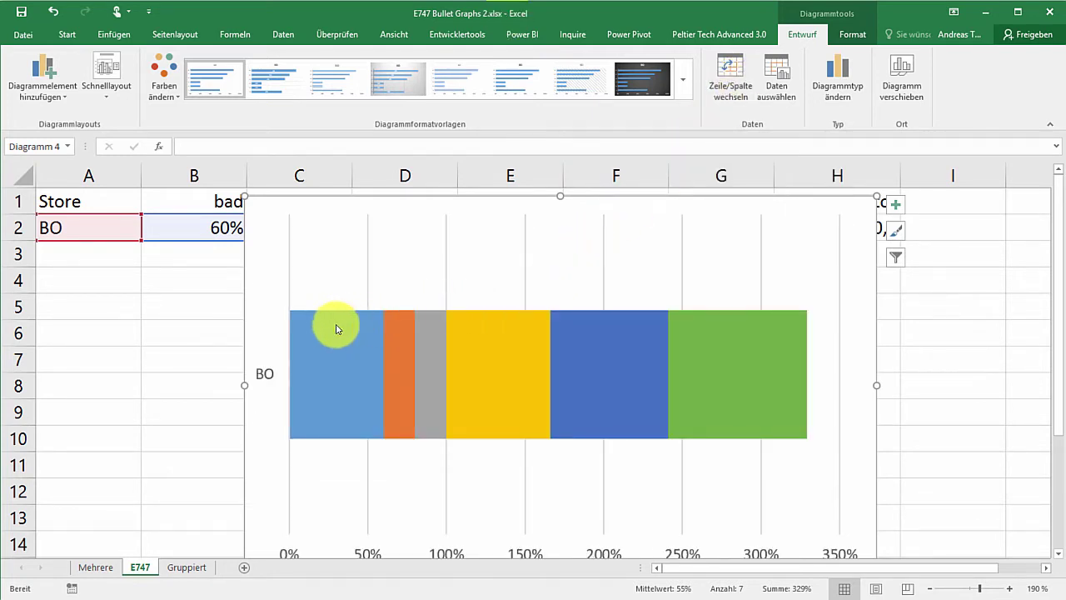
Step: Fill the bad segment grey and the medium segment light grey
right_click(336, 361)
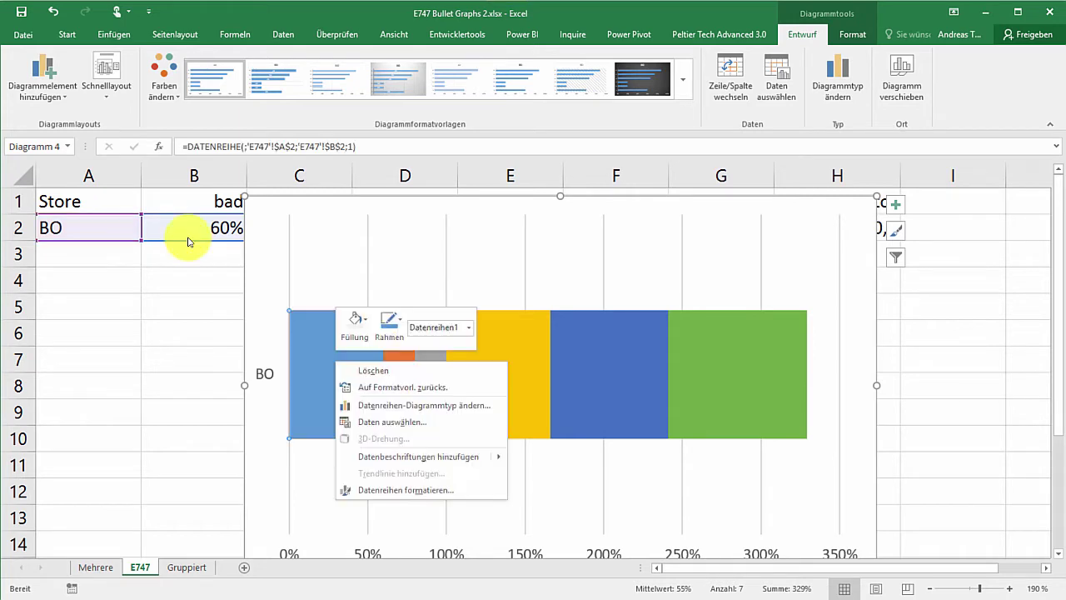
left_click(356, 325)
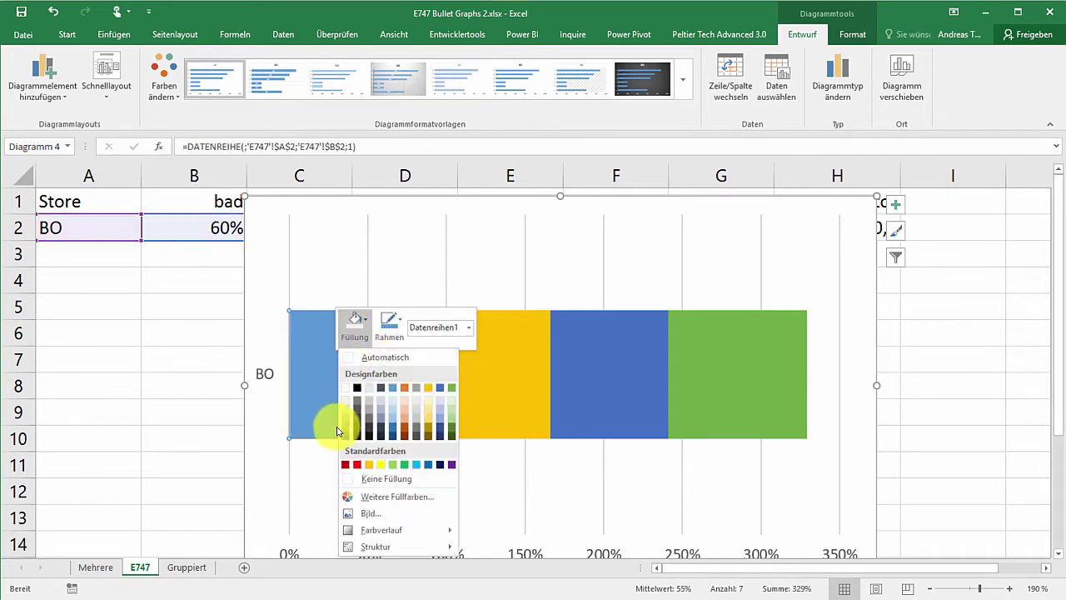
left_click(416, 387)
right_click(398, 379)
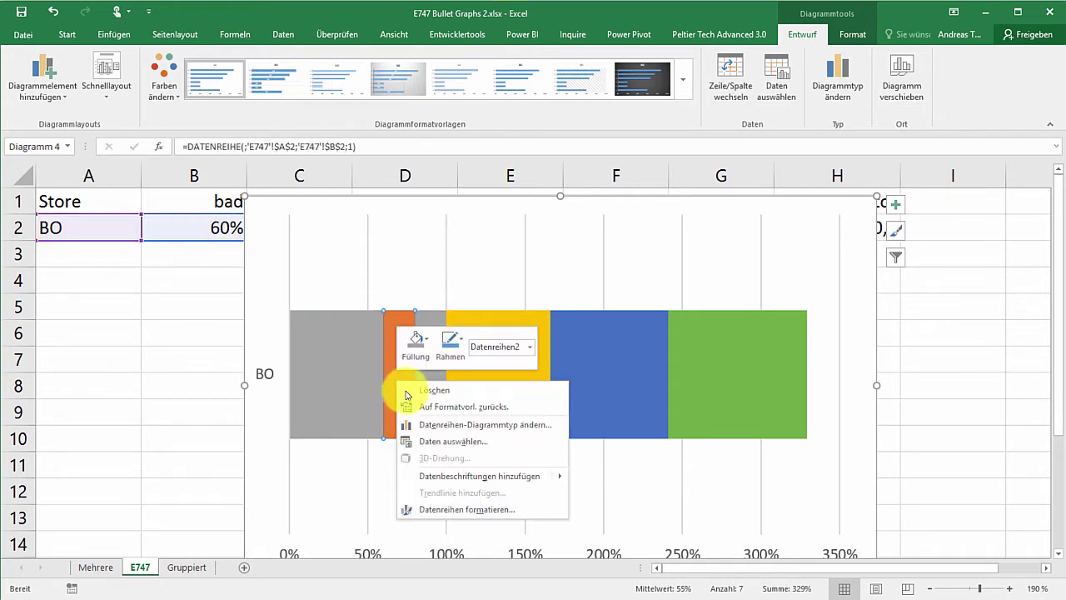
left_click(418, 344)
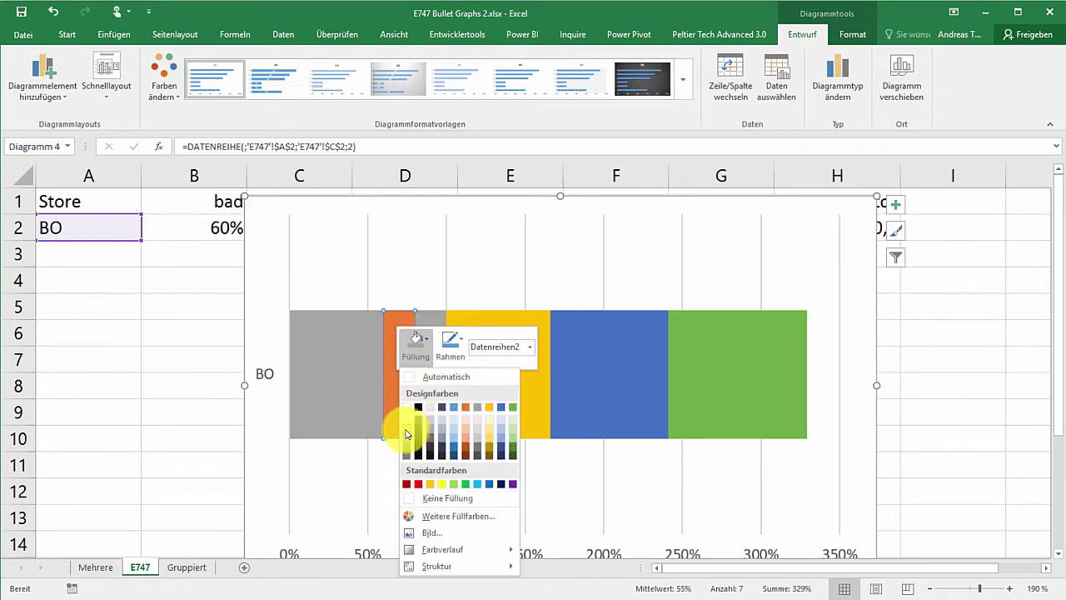
left_click(406, 433)
Step: Fill the yellow segment light grey and the good segment a lighter grey
right_click(448, 409)
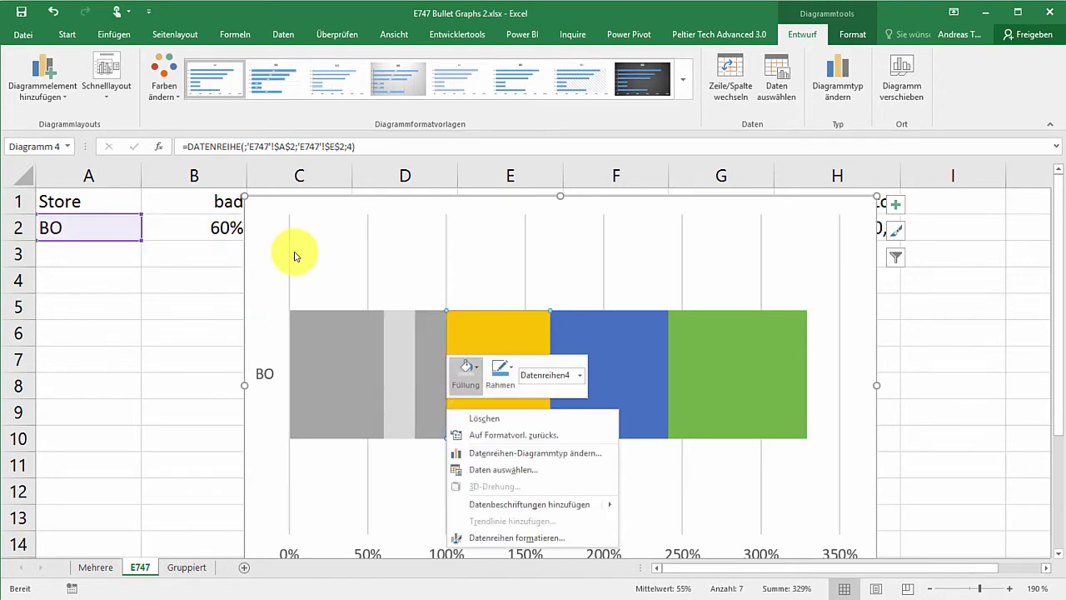
left_click(466, 371)
left_click(460, 425)
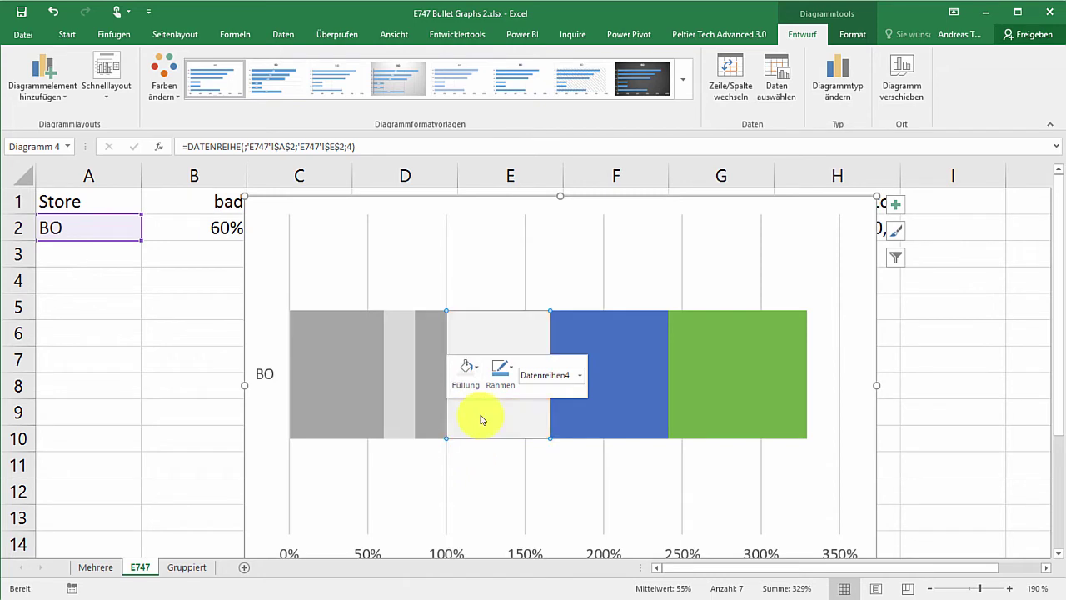
right_click(439, 403)
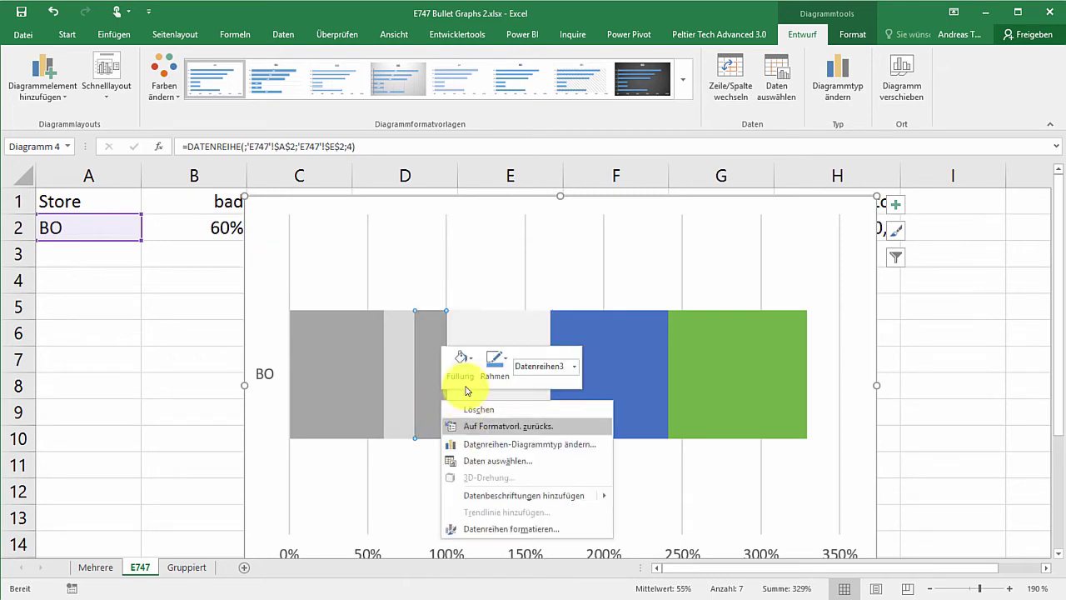
left_click(458, 370)
left_click(452, 433)
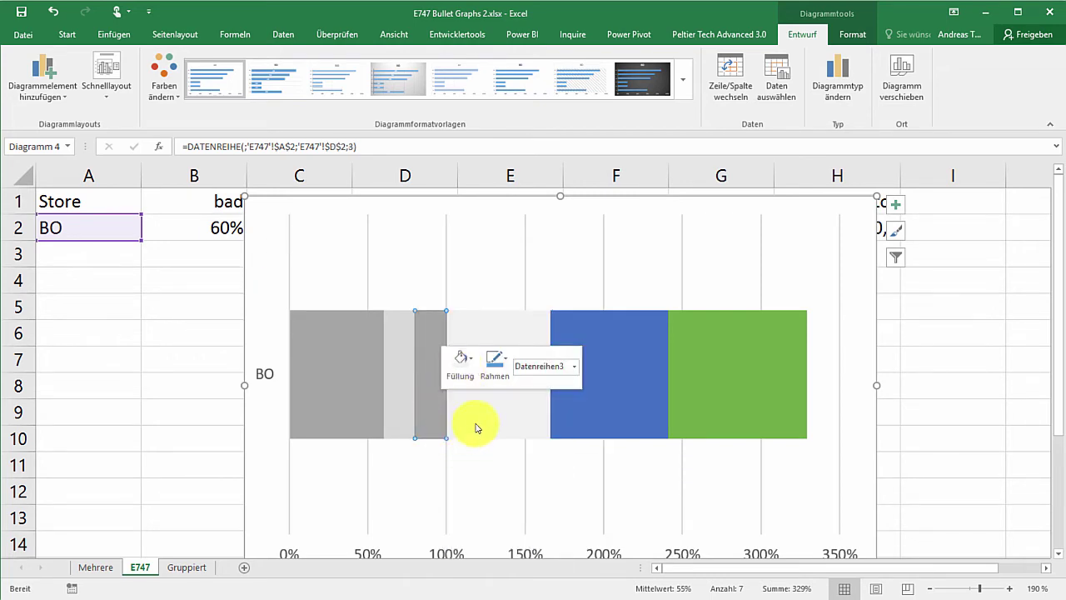
Step: Fill the actual-value segment gold
left_click(511, 407)
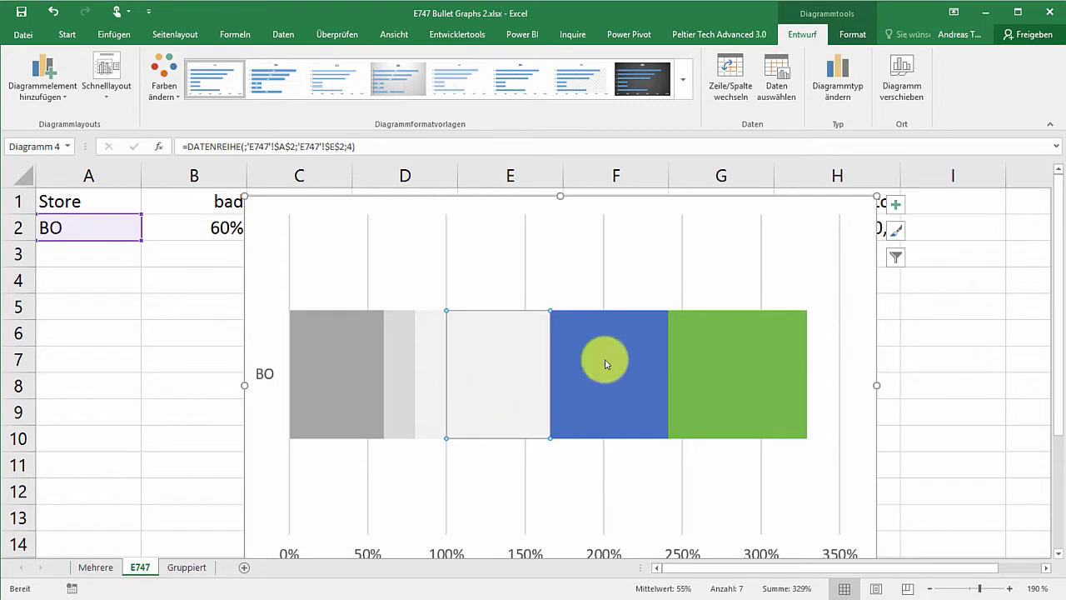
right_click(526, 365)
left_click(542, 323)
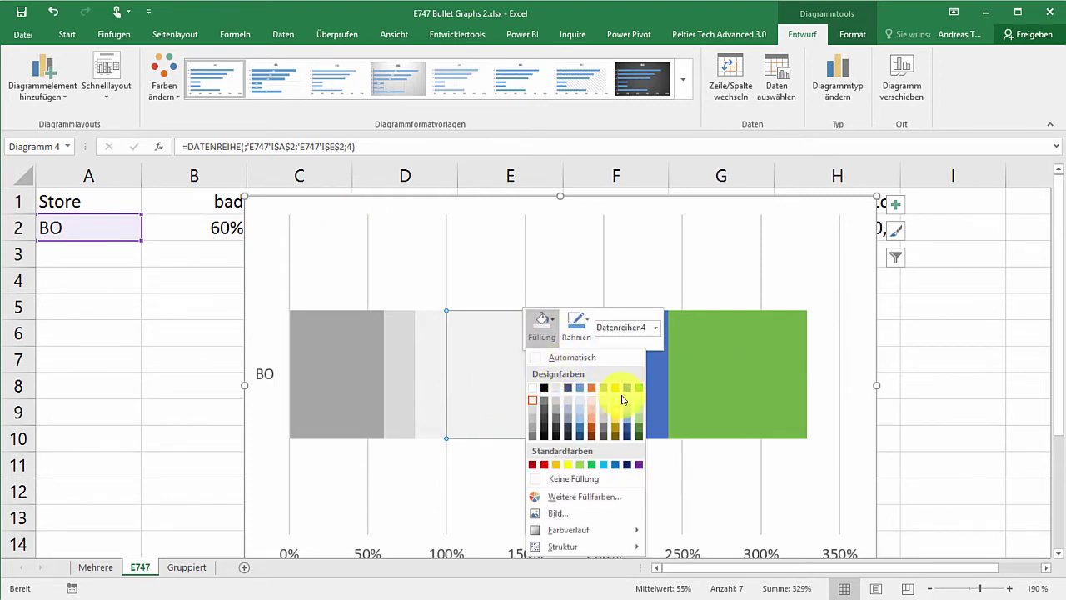
left_click(615, 387)
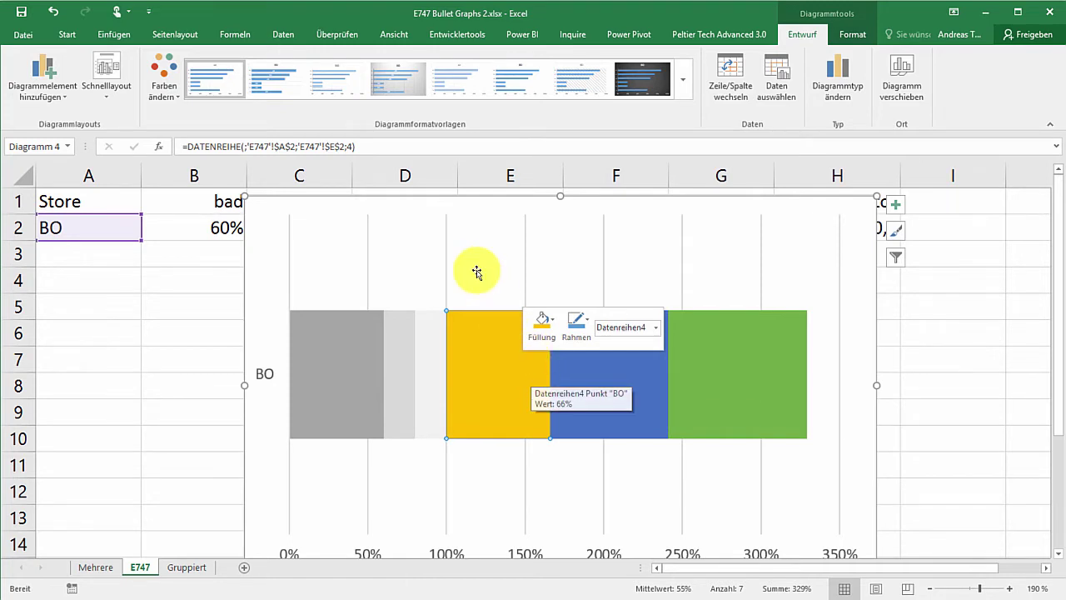
Step: Shrink the chart and Alt-snap it to the cell grid in rows 4–7 below the data
mouse_move(561, 196)
left_mouse_down()
mouse_move(551, 441)
mouse_move(358, 267)
left_mouse_up()
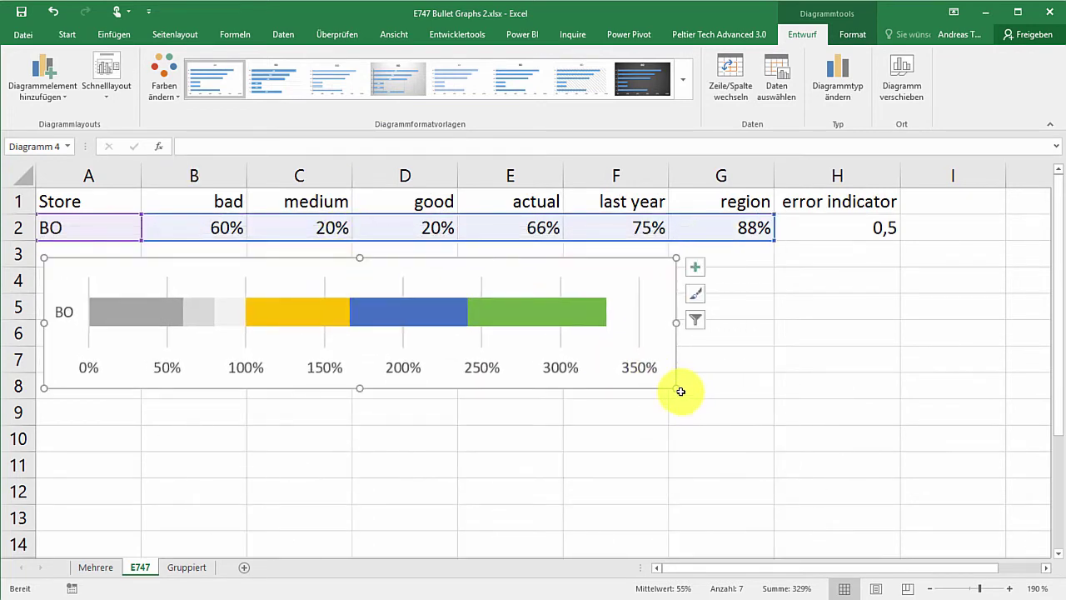
left_click_drag(679, 389, 669, 372)
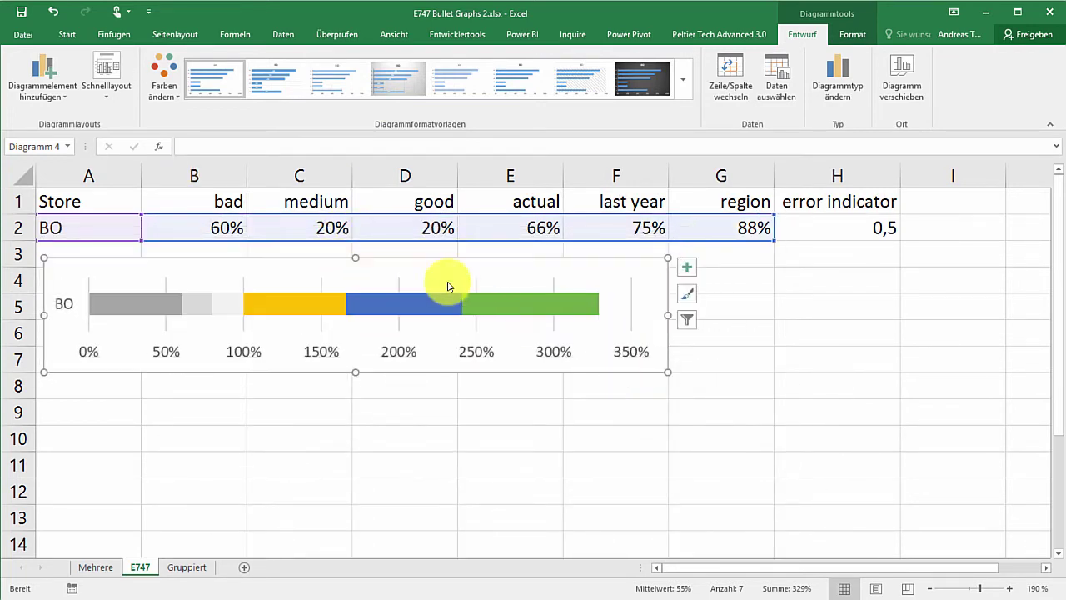
left_click_drag(44, 257, 37, 265)
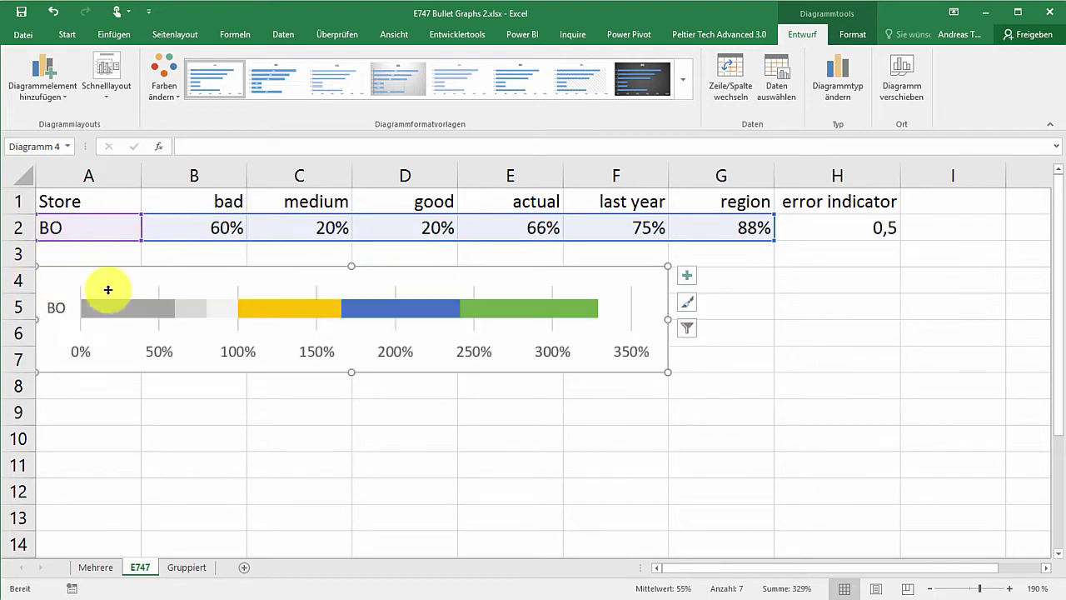
key("alt")
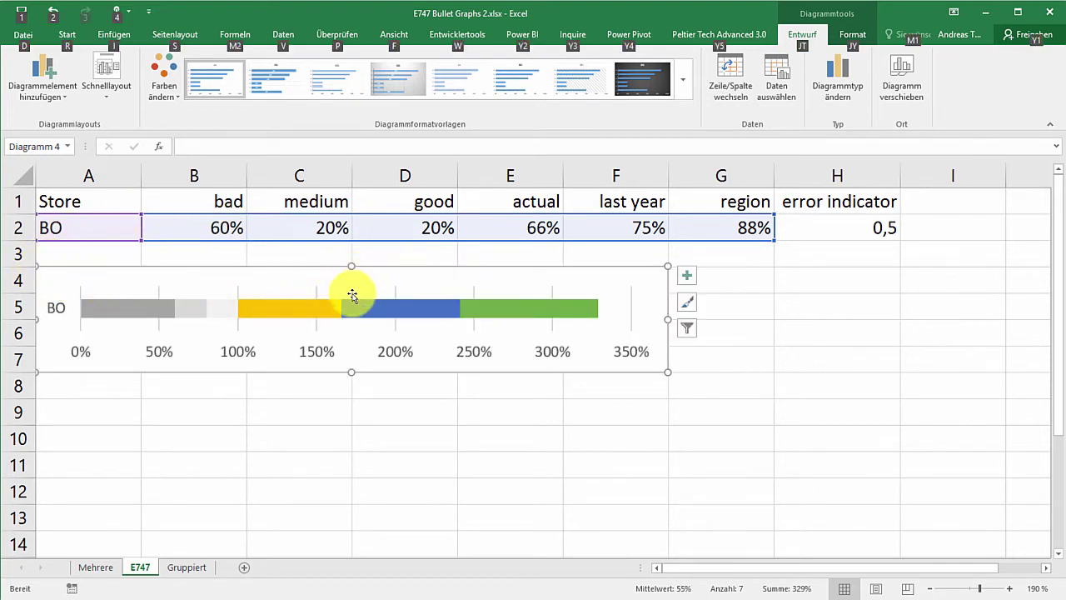
Step: Set the blue series' gap width to 0% so the stacked segments form one thick band
left_click(351, 306)
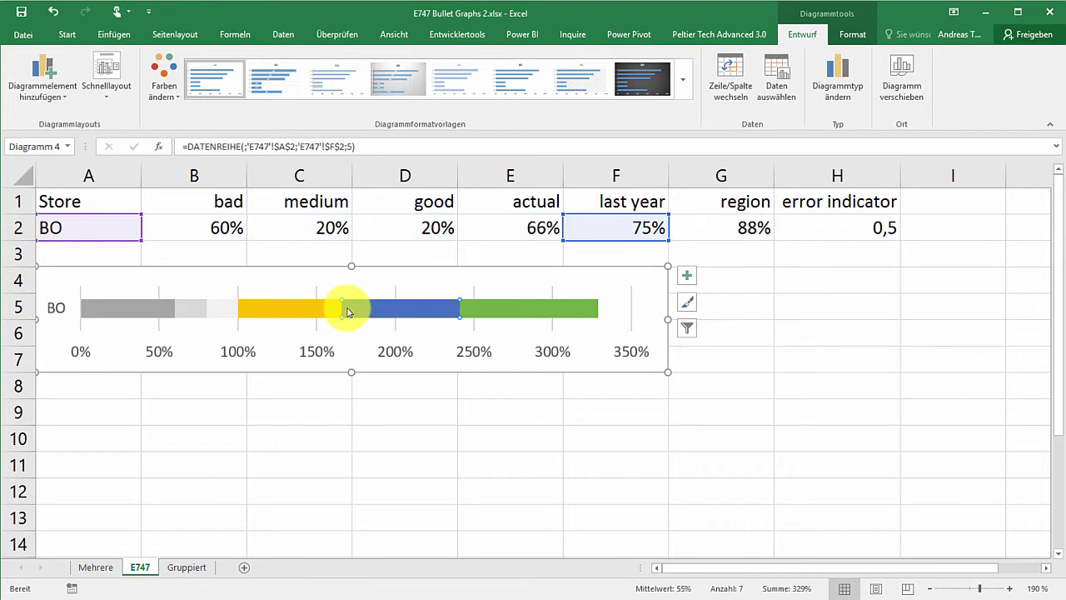
right_click(350, 310)
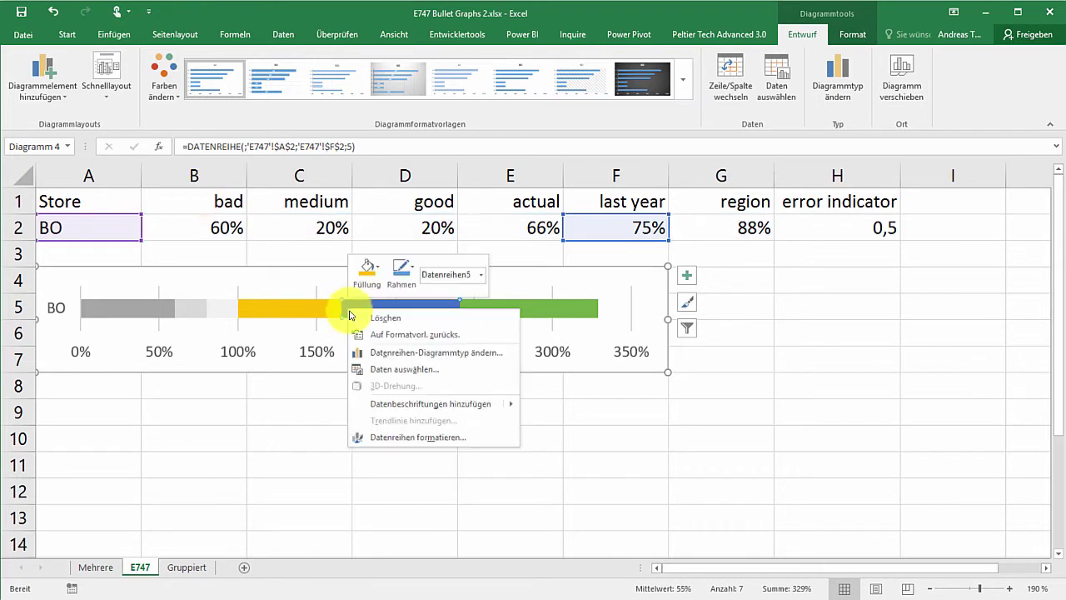
left_click(407, 437)
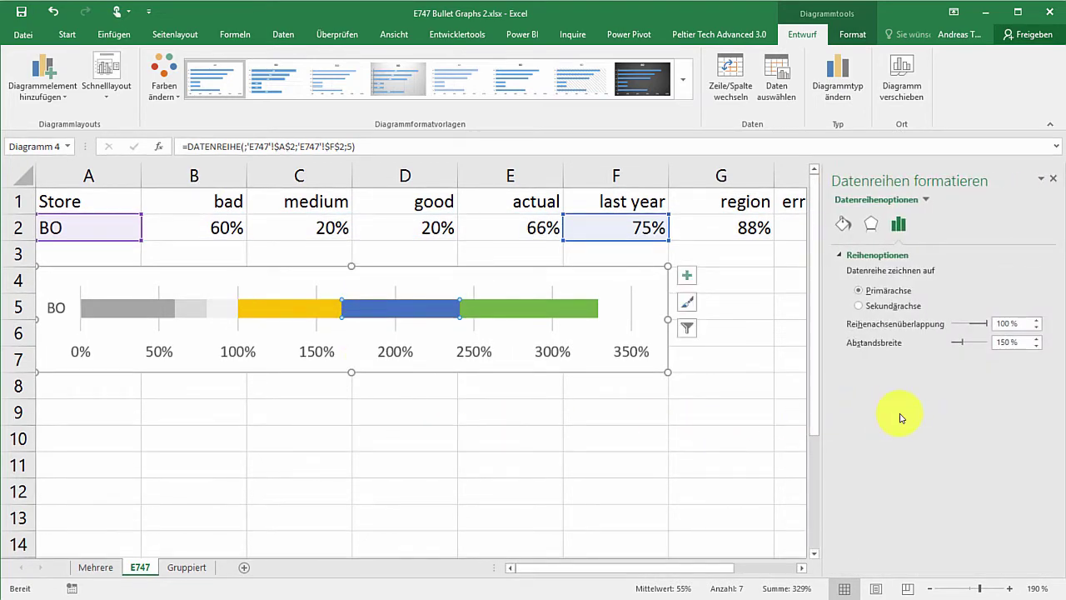
left_click(1020, 340)
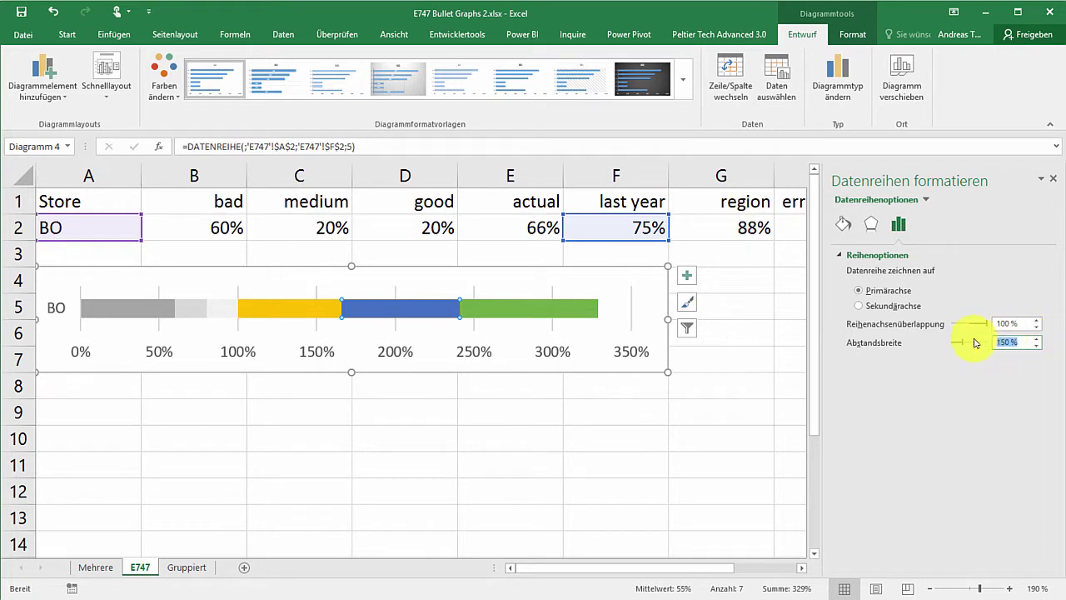
type("0")
key("Return")
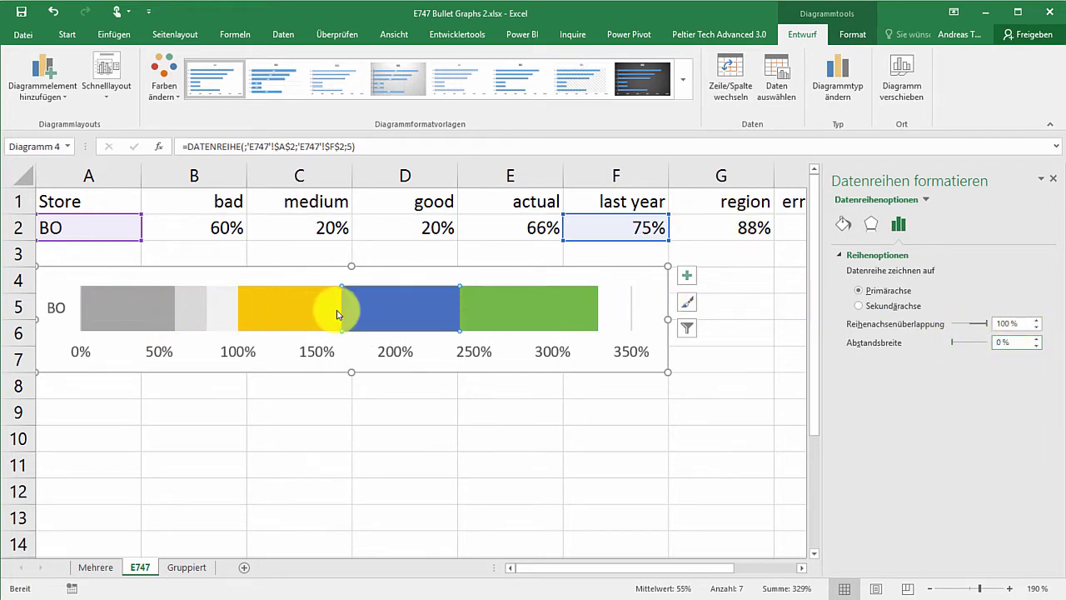
right_click(295, 315)
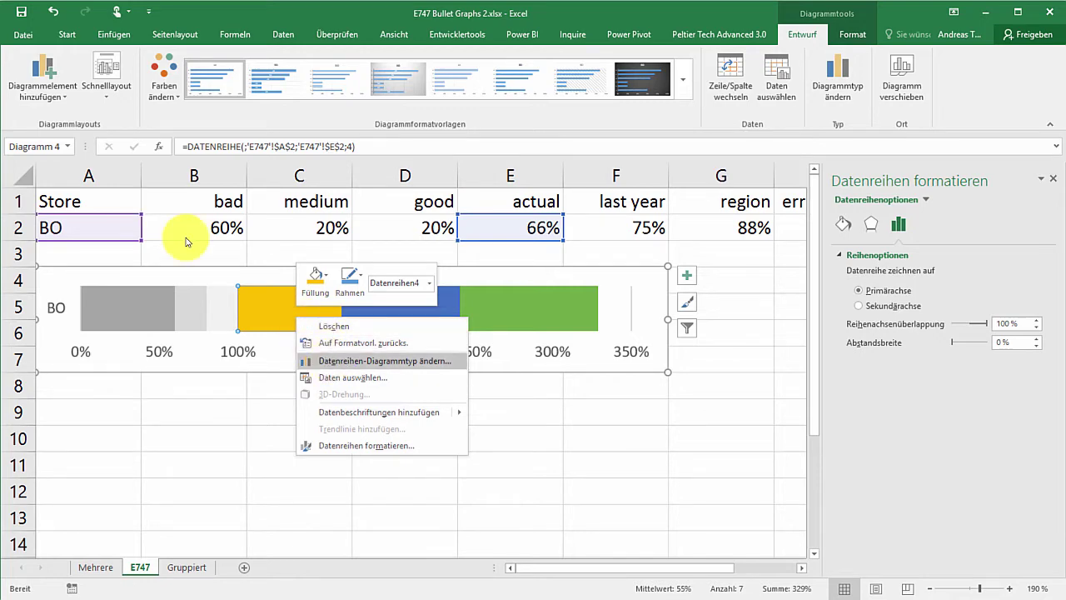
Step: Change Datenreihen4, 5 and 6 to Punkt (XY) scatter series in the combination chart
left_click(333, 364)
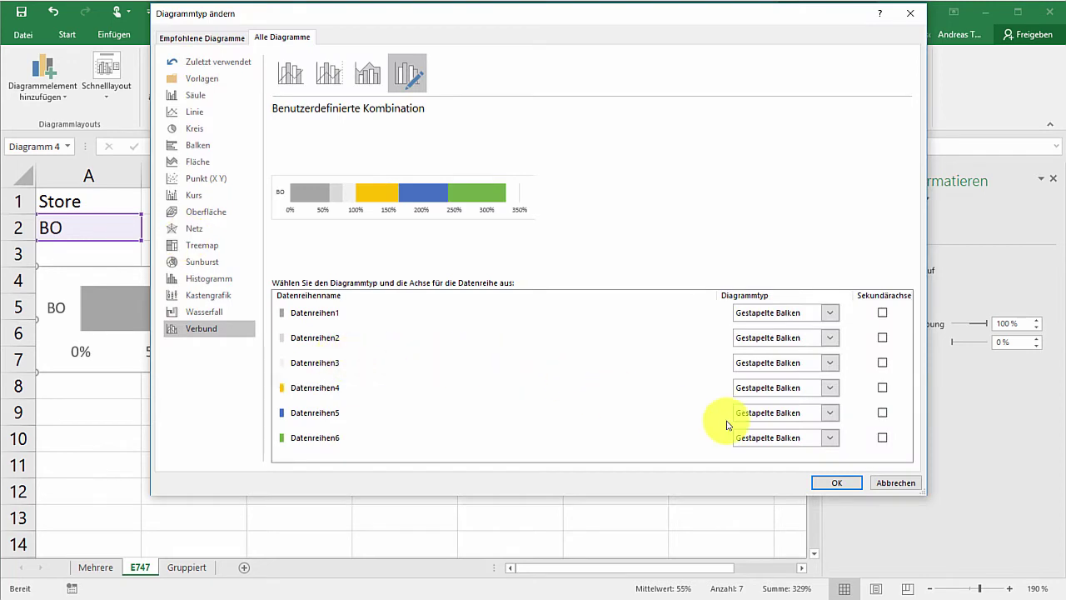
left_click(826, 388)
scroll(816, 475, "down", 5)
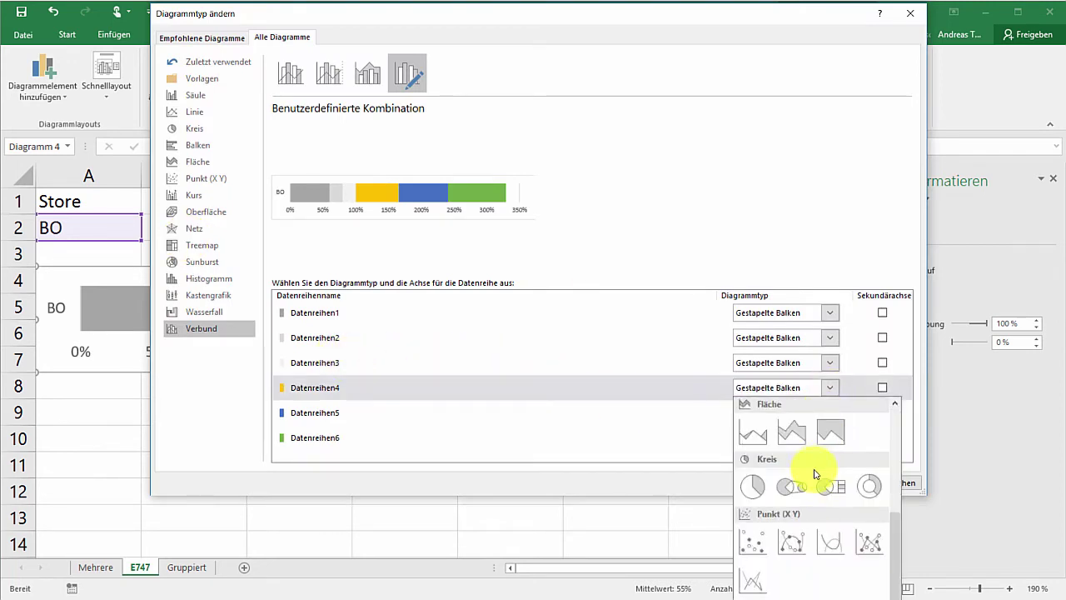
left_click(752, 542)
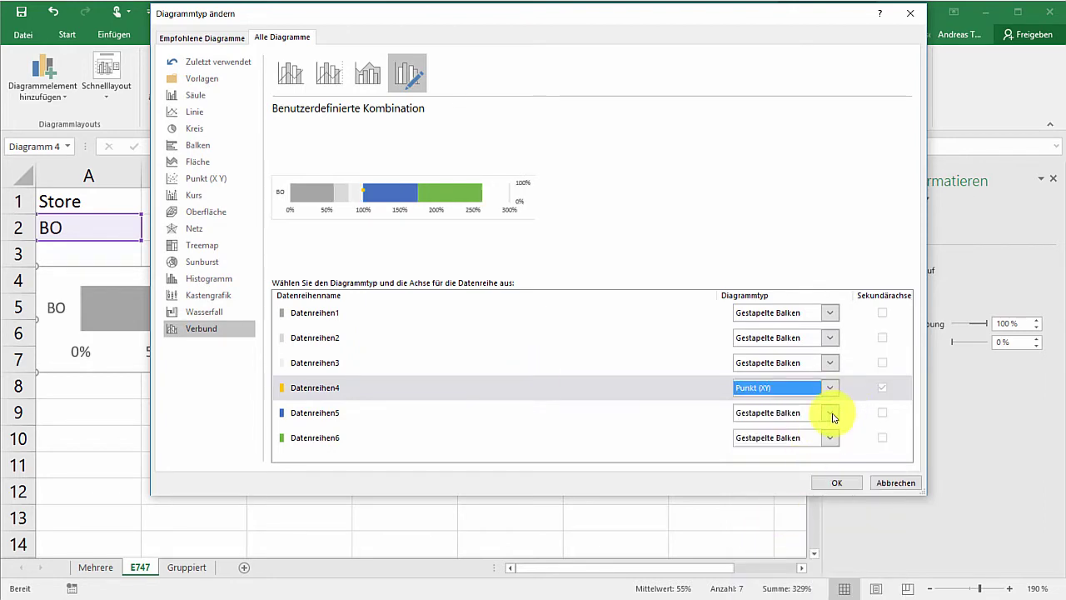
left_click(827, 414)
scroll(755, 512, "down", 5)
left_click(751, 558)
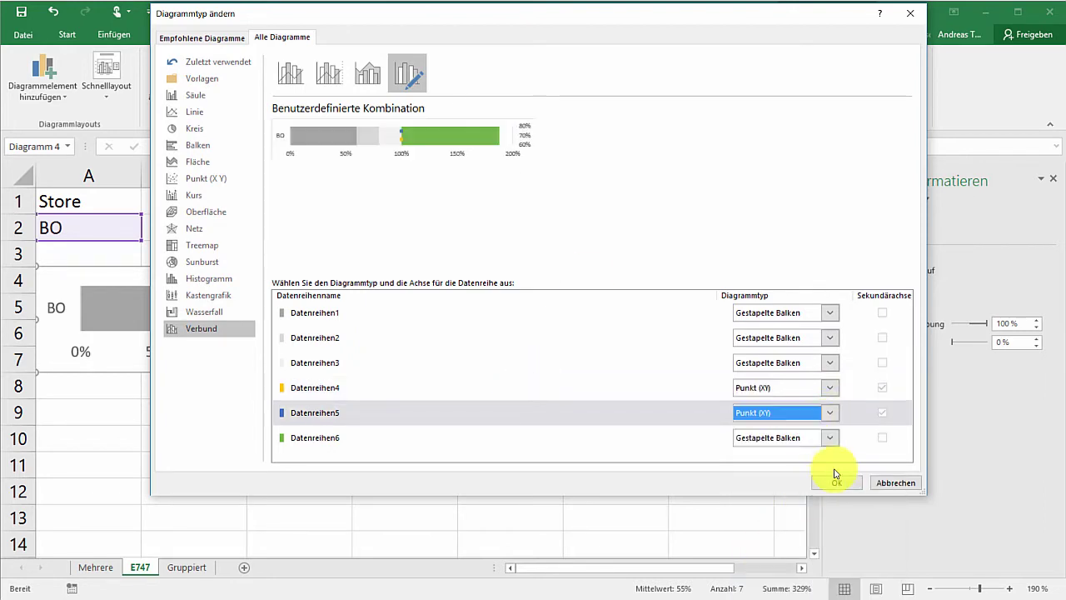
left_click(830, 438)
scroll(756, 528, "down", 5)
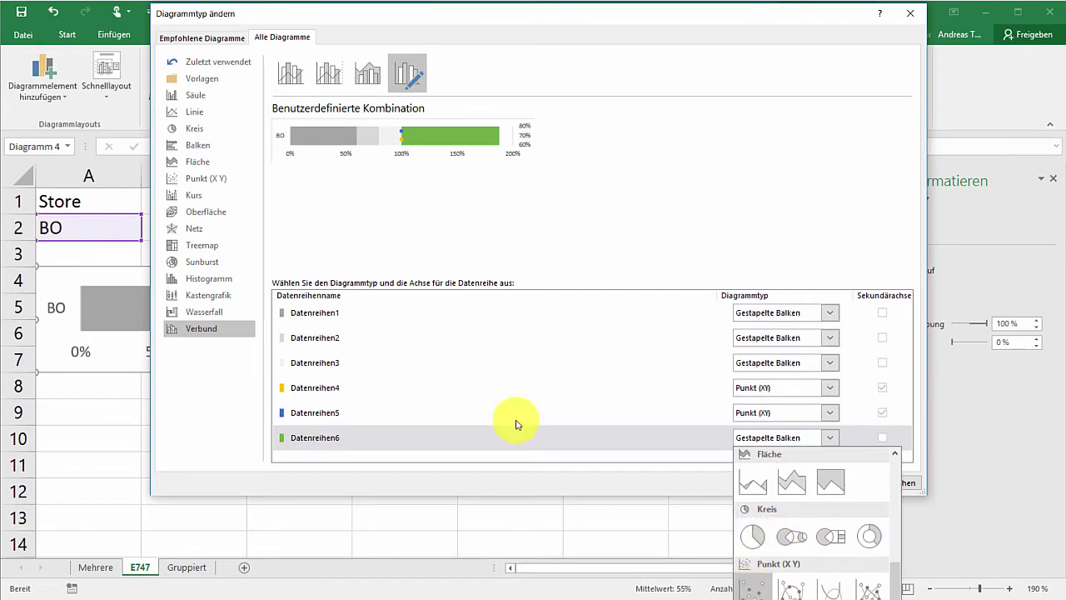
left_click(751, 583)
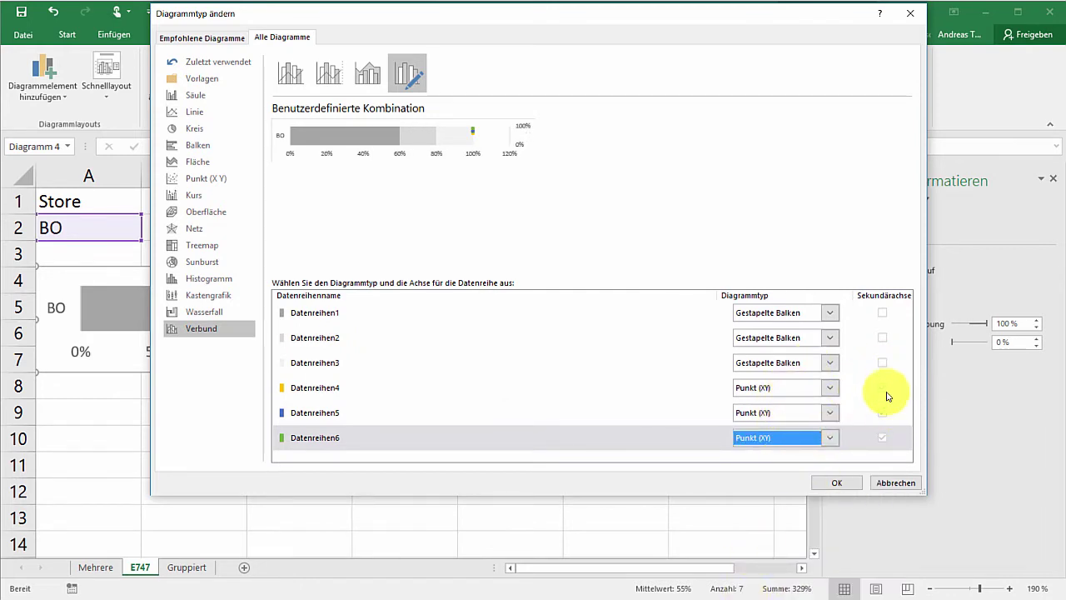
left_click(833, 483)
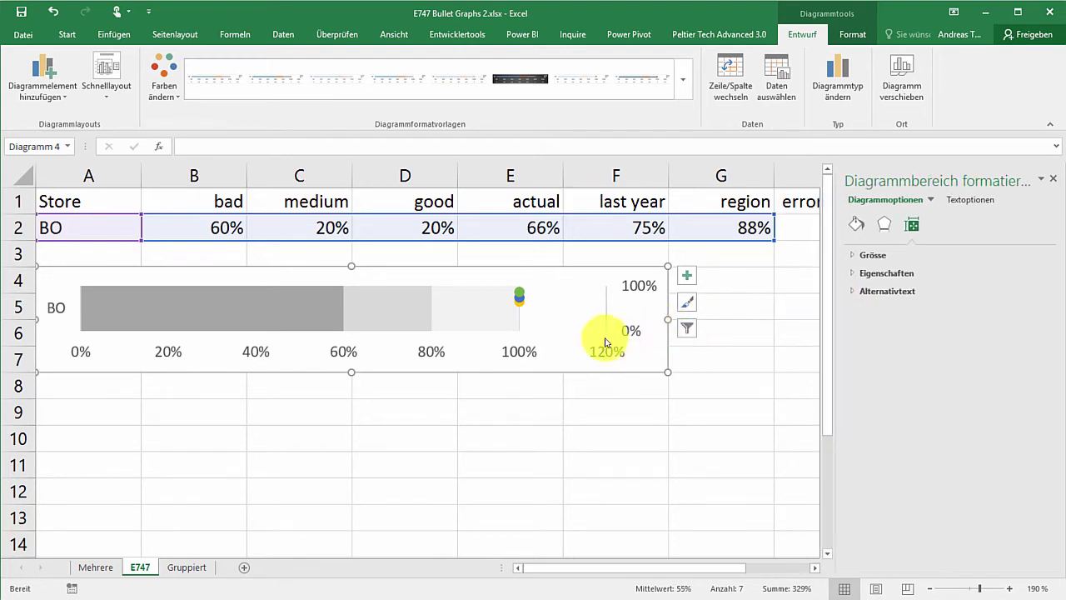
left_click(519, 297)
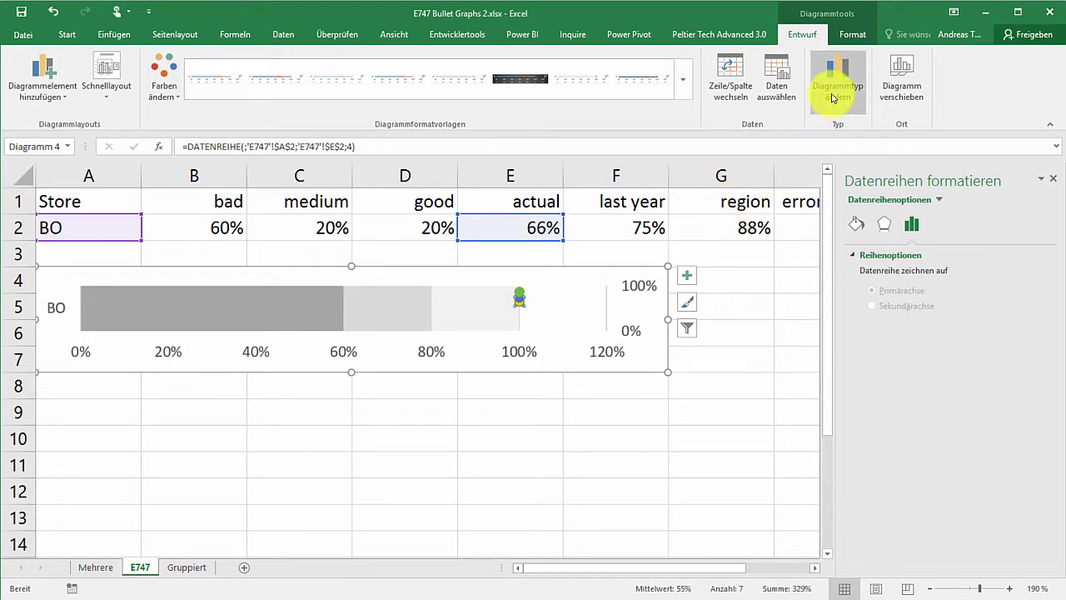
Step: In Select Data, name Datenreihen4 from E1 (actual) and set its X value to E2
left_click(776, 79)
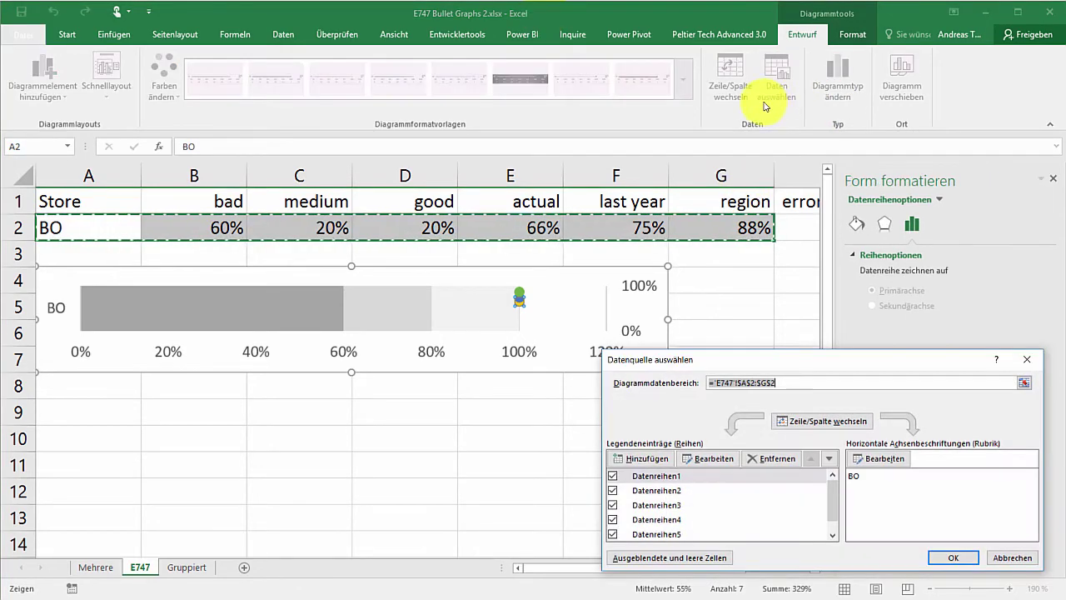
left_click(662, 520)
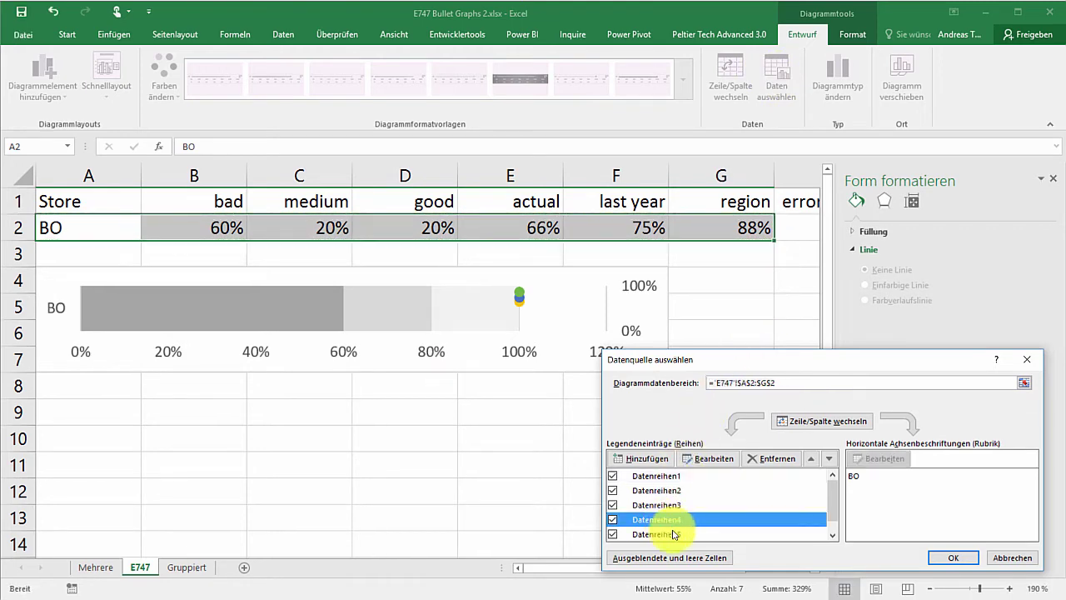
left_click(710, 458)
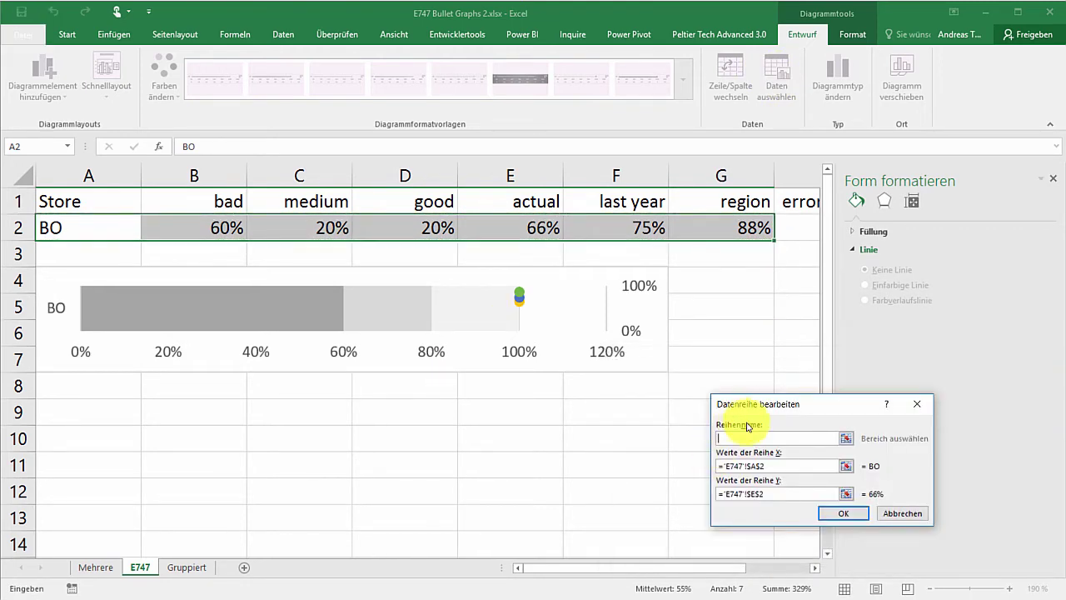
left_click(537, 210)
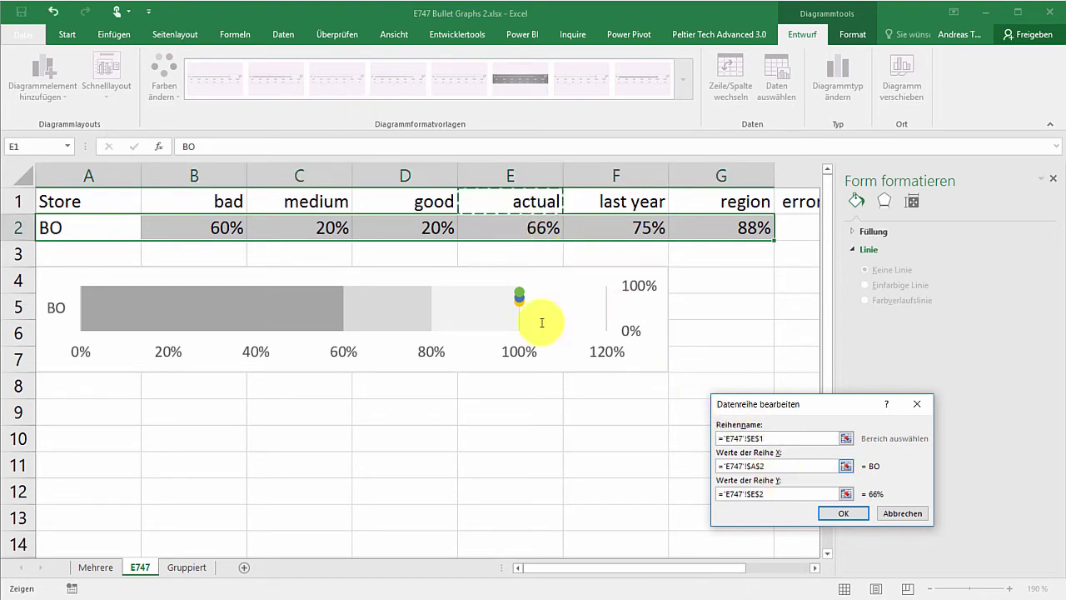
left_click_drag(764, 465, 679, 461)
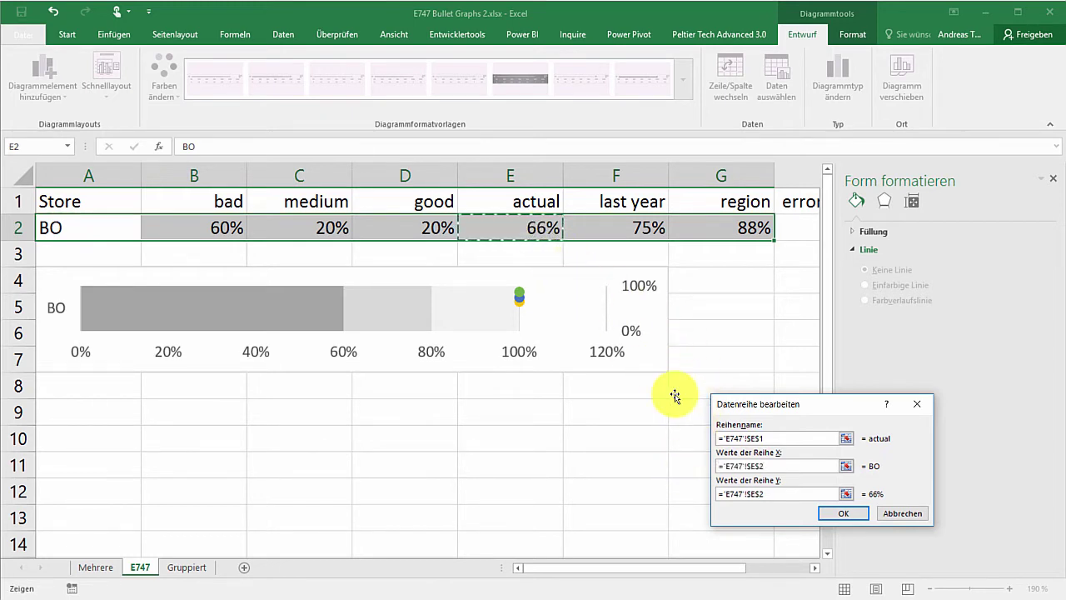
left_click_drag(764, 493, 695, 492)
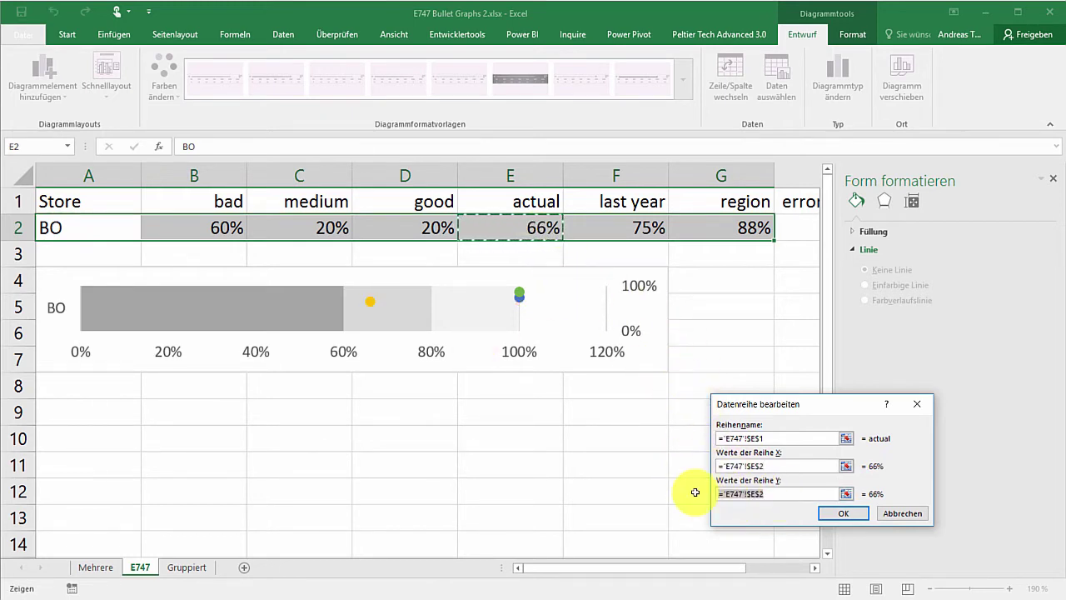
Step: Set the actual series' Y value to a constant 0.5 and confirm the edit
left_click(797, 227)
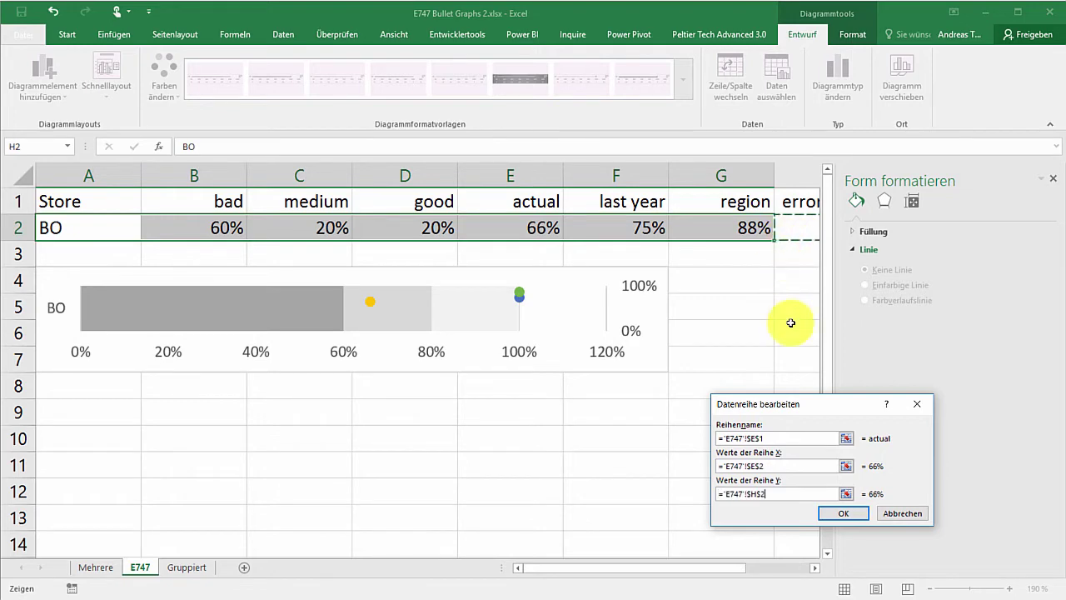
scroll(567, 400, "right", 2)
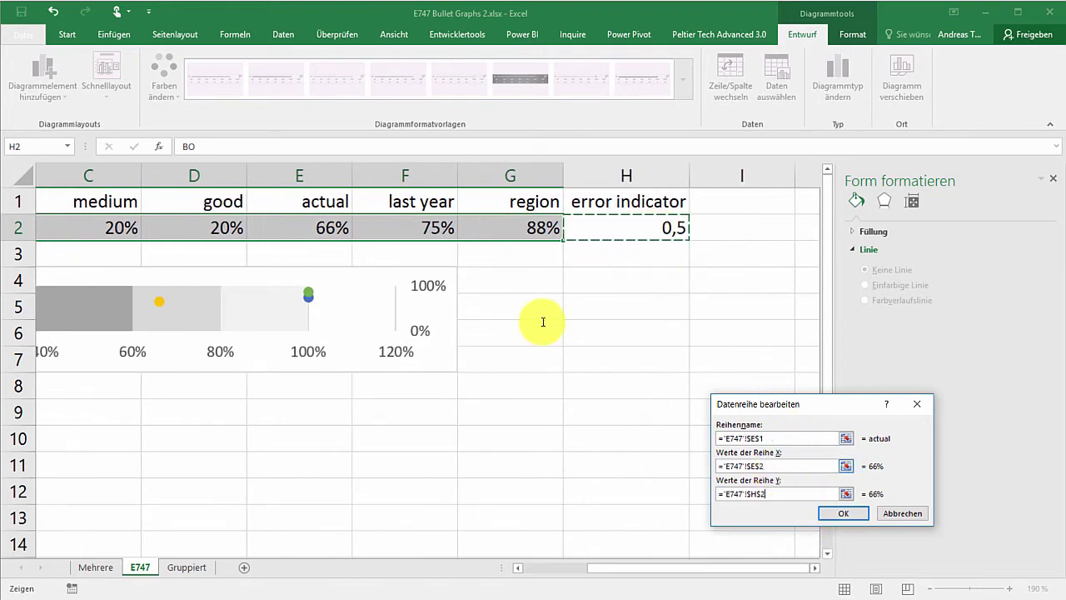
left_click(782, 466)
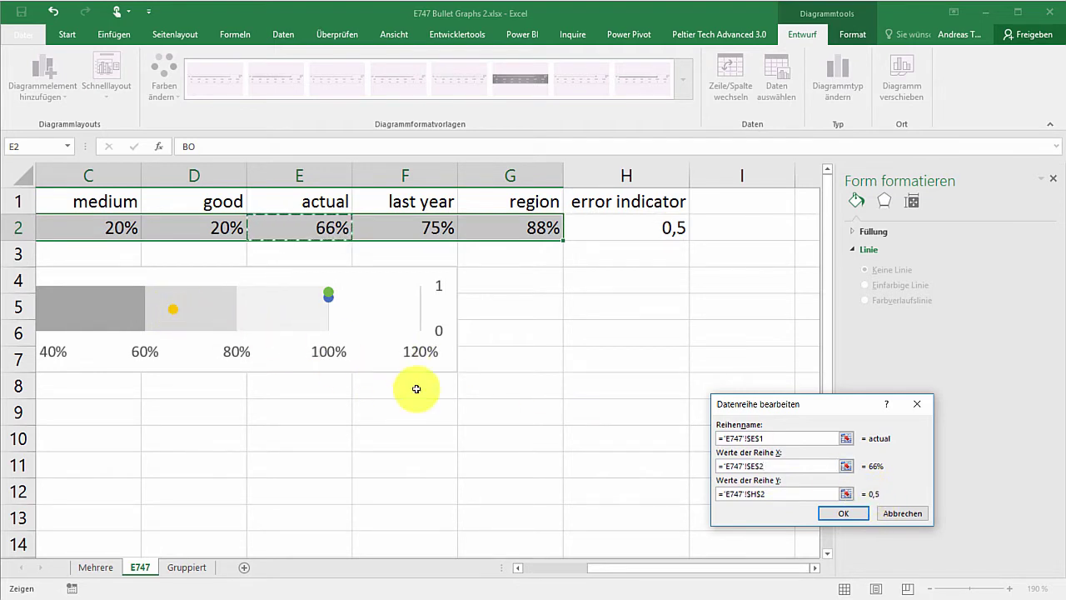
left_click(783, 496)
type("0,5")
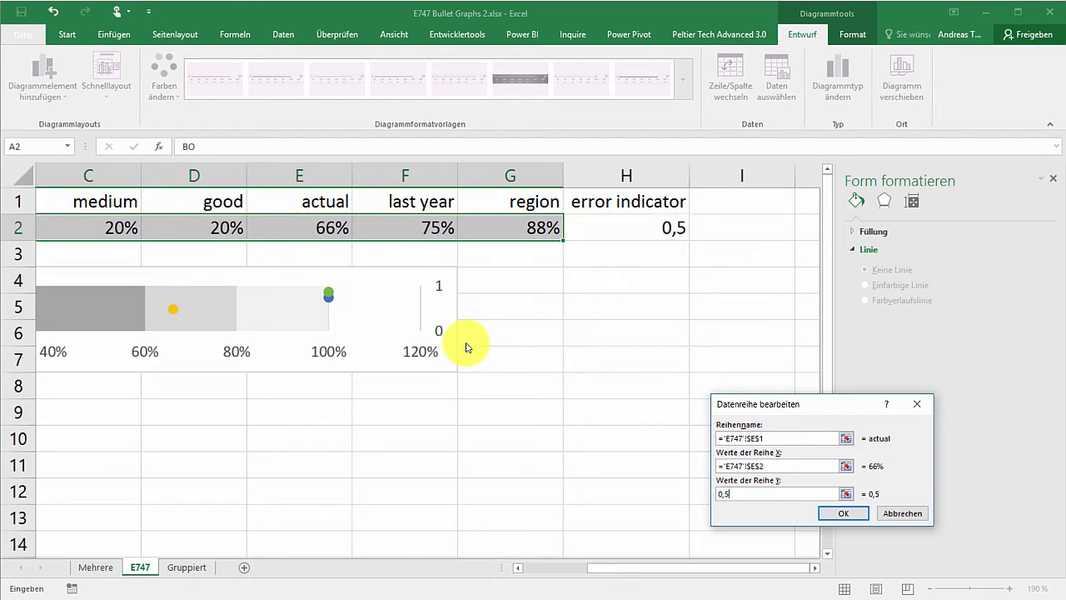
left_click(733, 466)
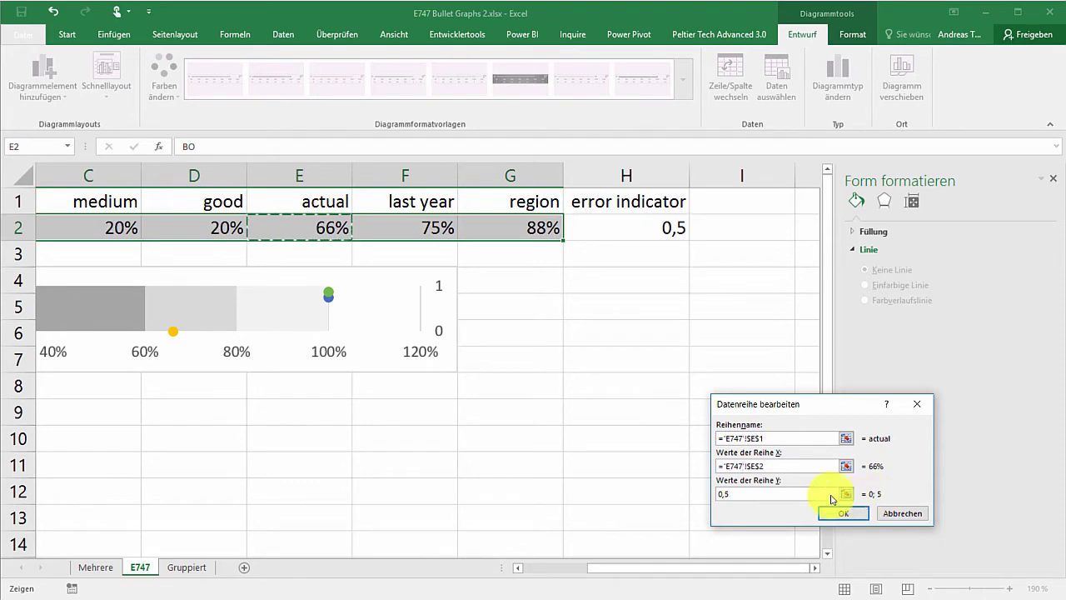
left_click(733, 494)
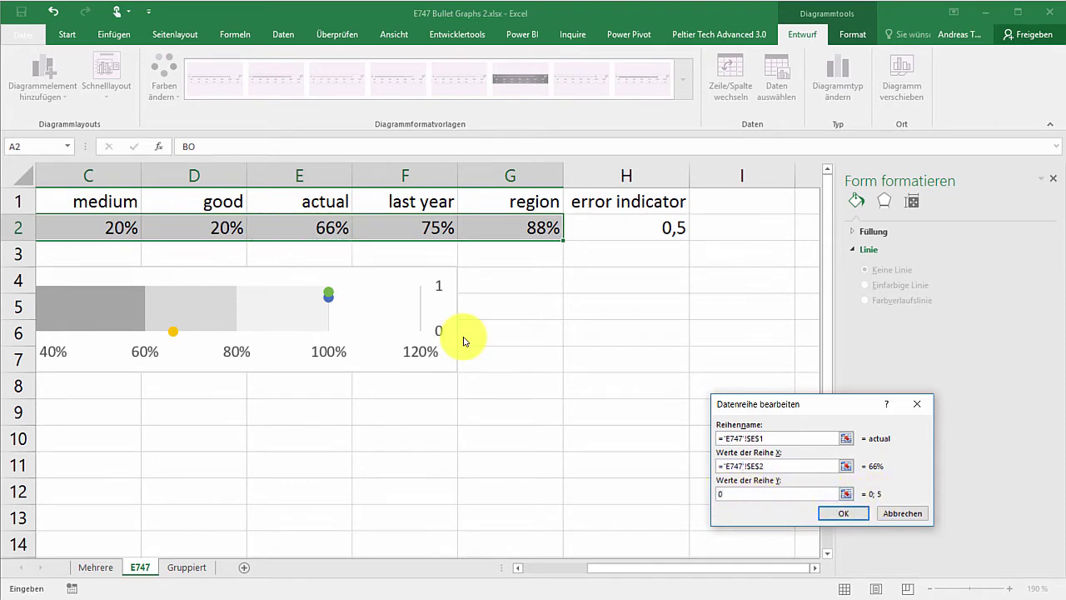
type(".5")
left_click(773, 466)
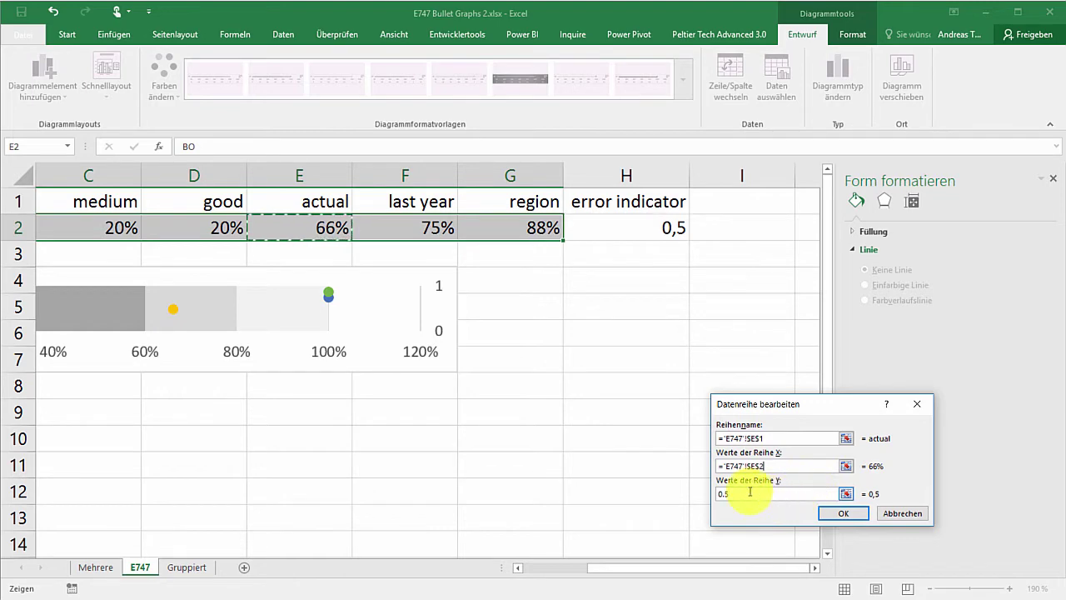
left_click(839, 514)
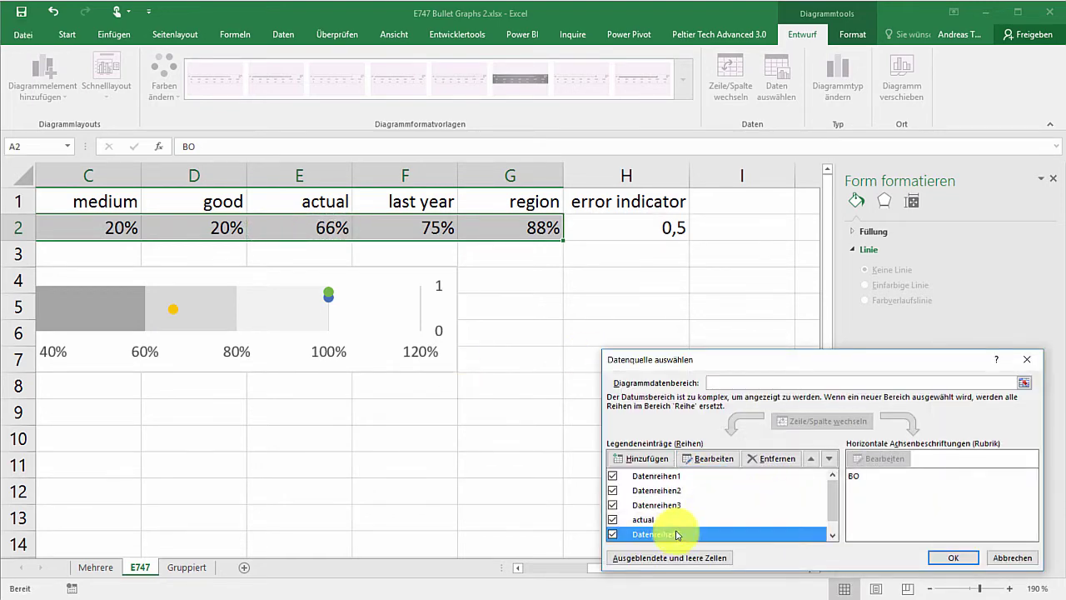
Step: Edit the fifth series: name =F1 (last year), X value =F2 (75%), Y value 0,5
left_click(719, 457)
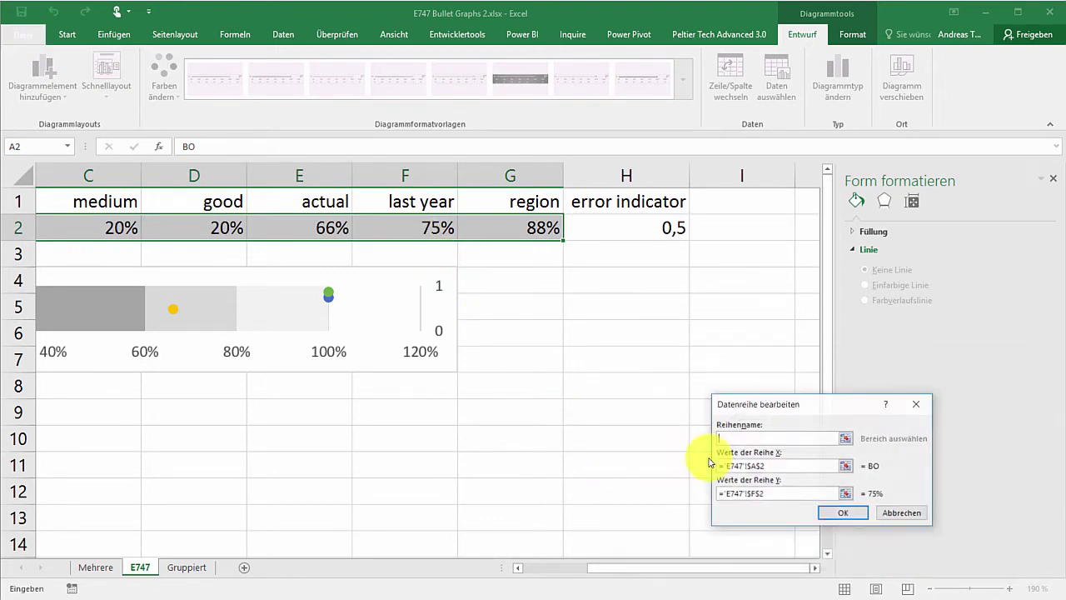
left_click(437, 204)
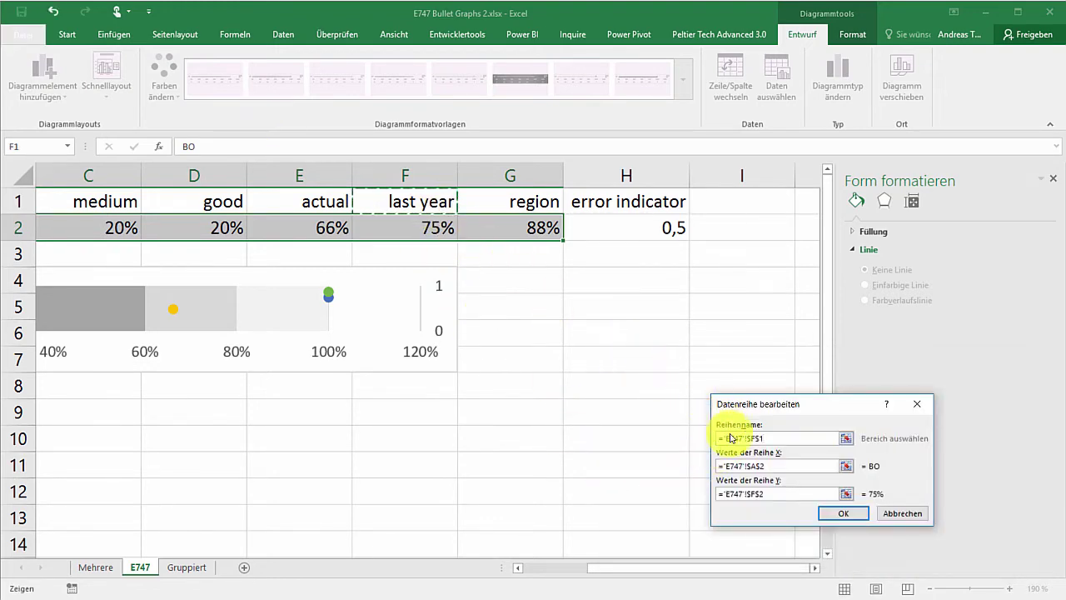
left_click(775, 465)
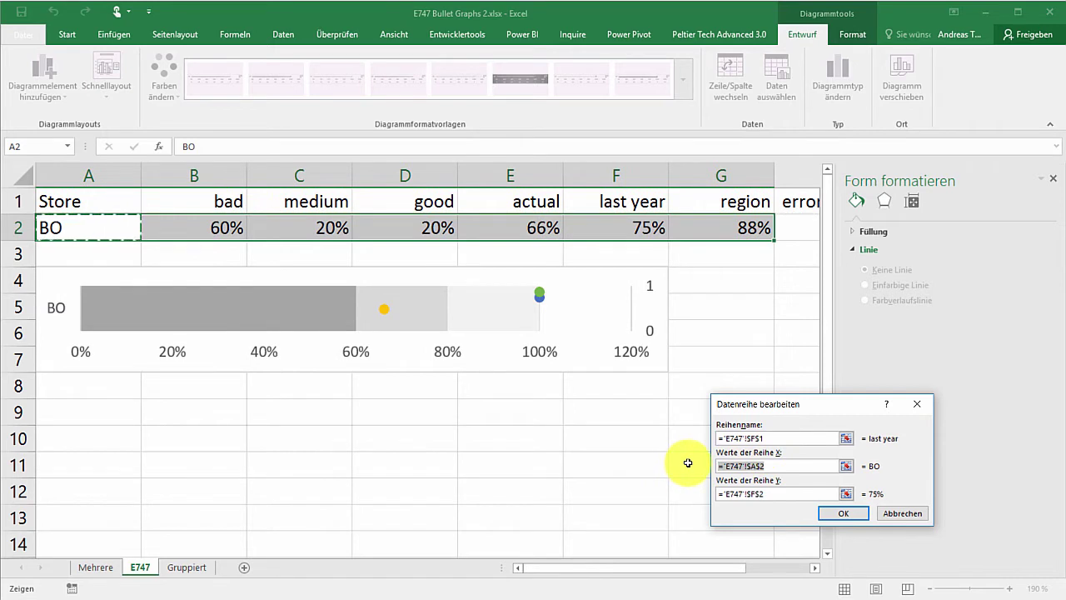
left_click(651, 230)
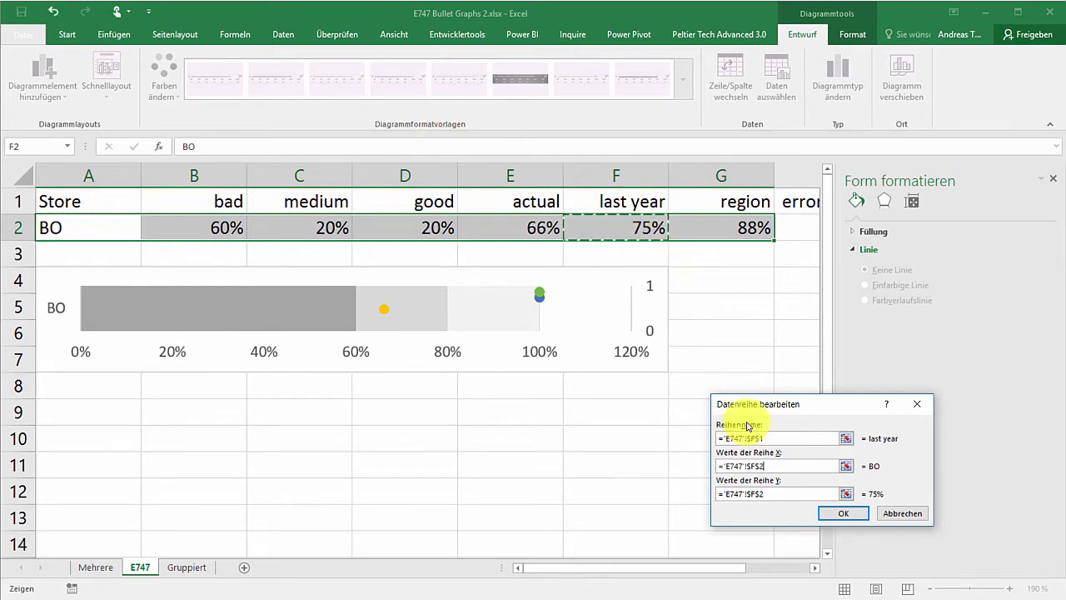
left_click(778, 493)
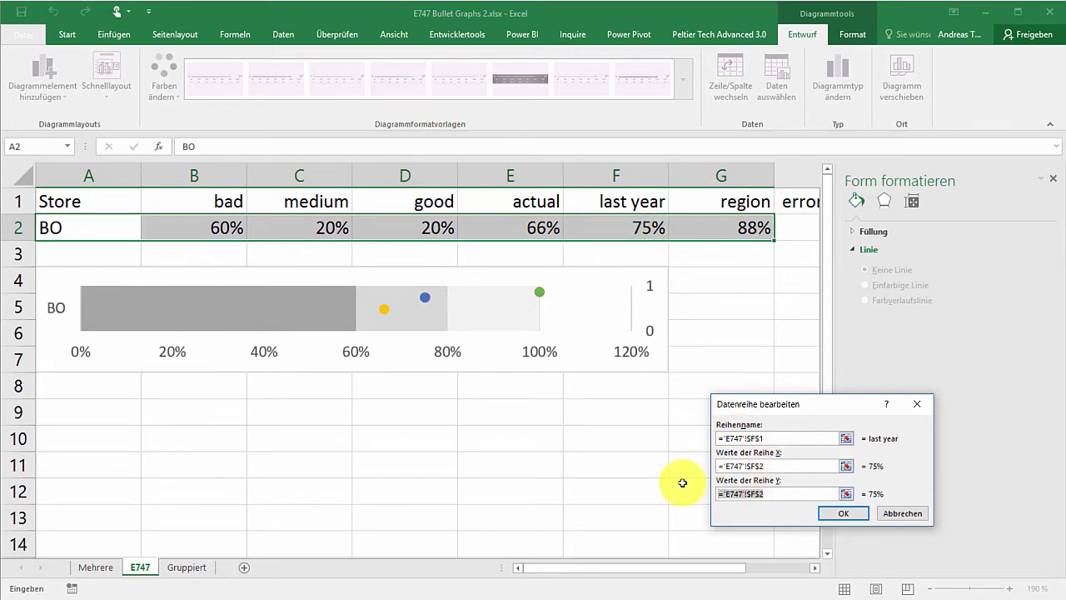
type("0.5")
left_click(745, 465)
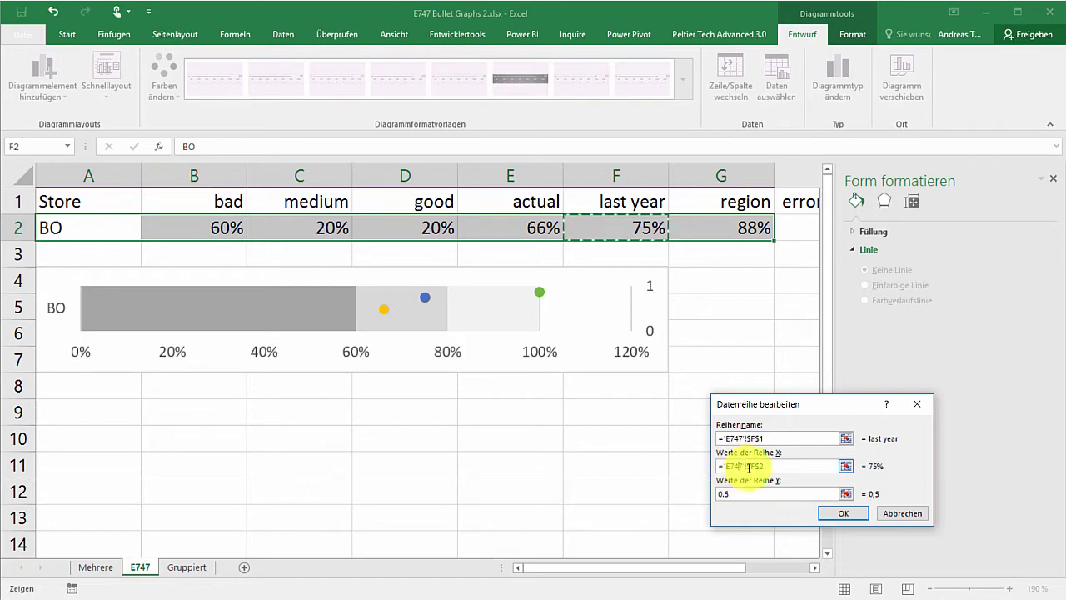
left_click(828, 515)
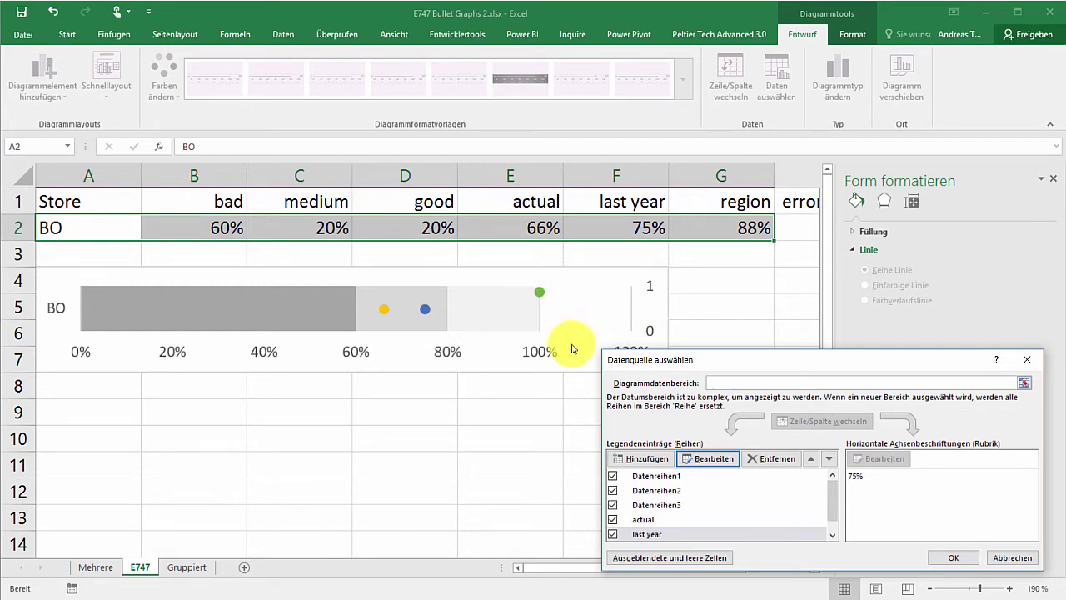
Step: Add a new series named from G1 (region) with X value =G2 (88%)
left_click(831, 536)
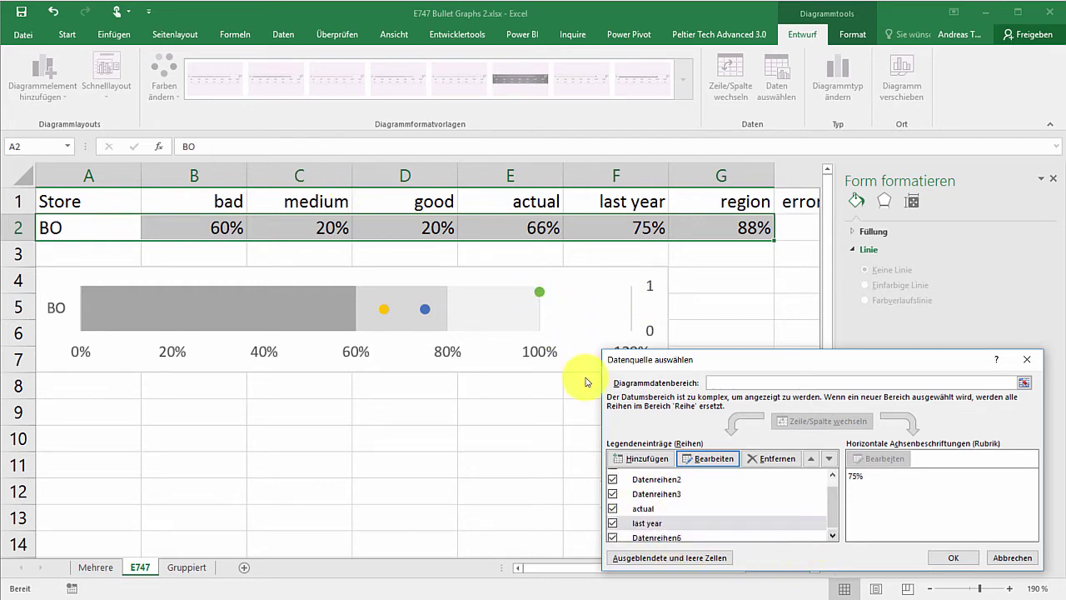
left_click(666, 534)
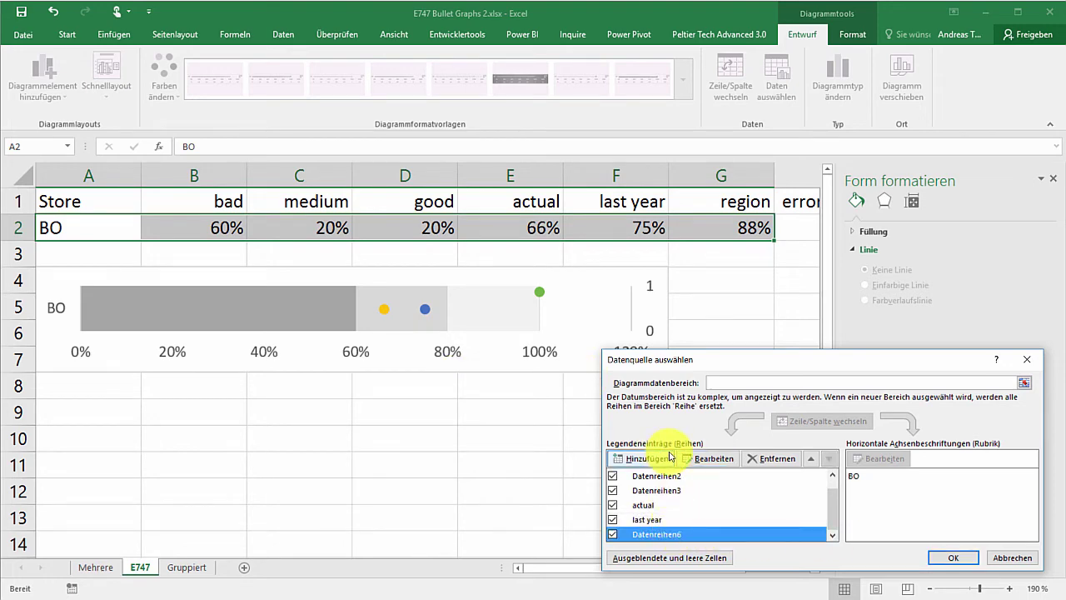
left_click(715, 459)
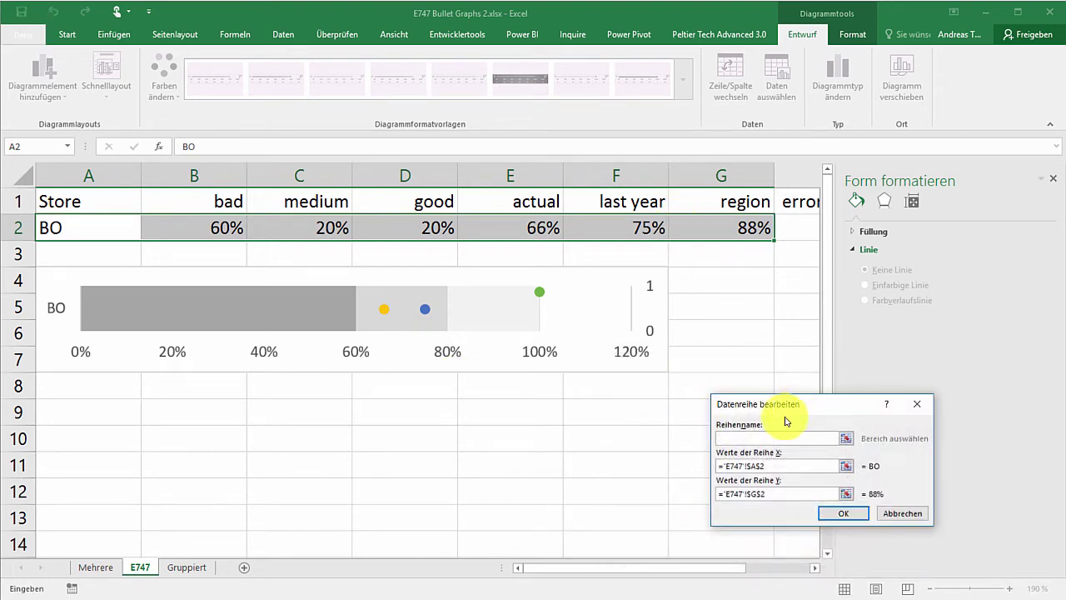
left_click(737, 201)
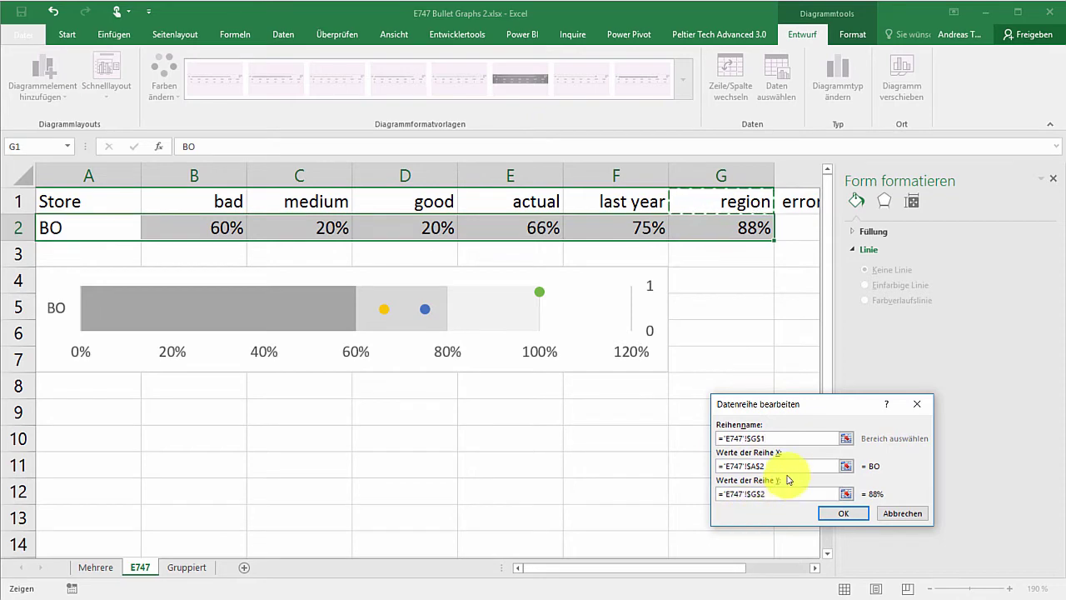
left_click(758, 468)
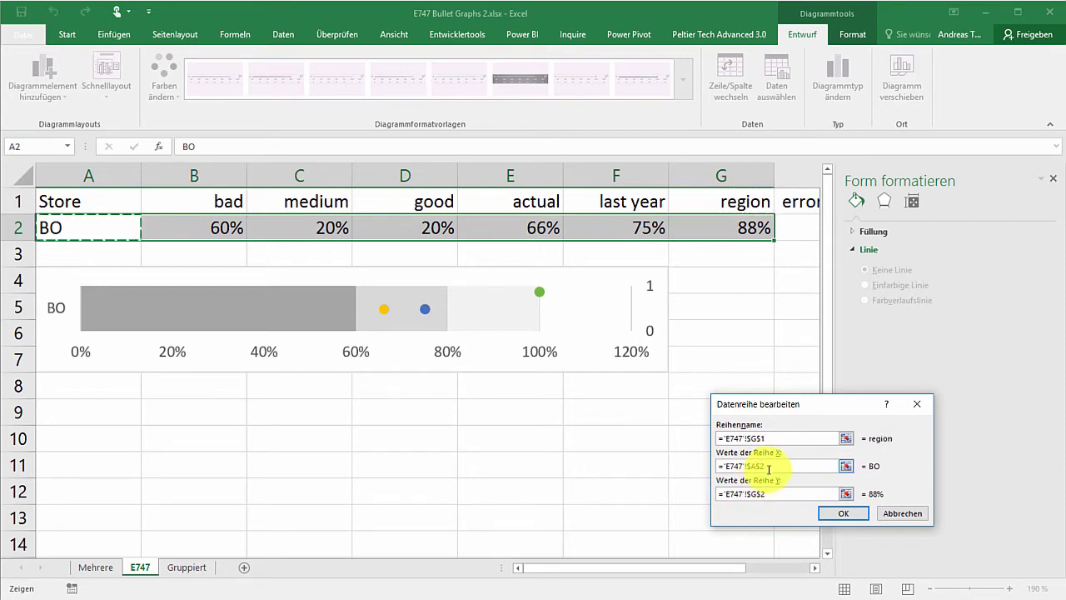
type("G")
left_click(768, 468)
type("g")
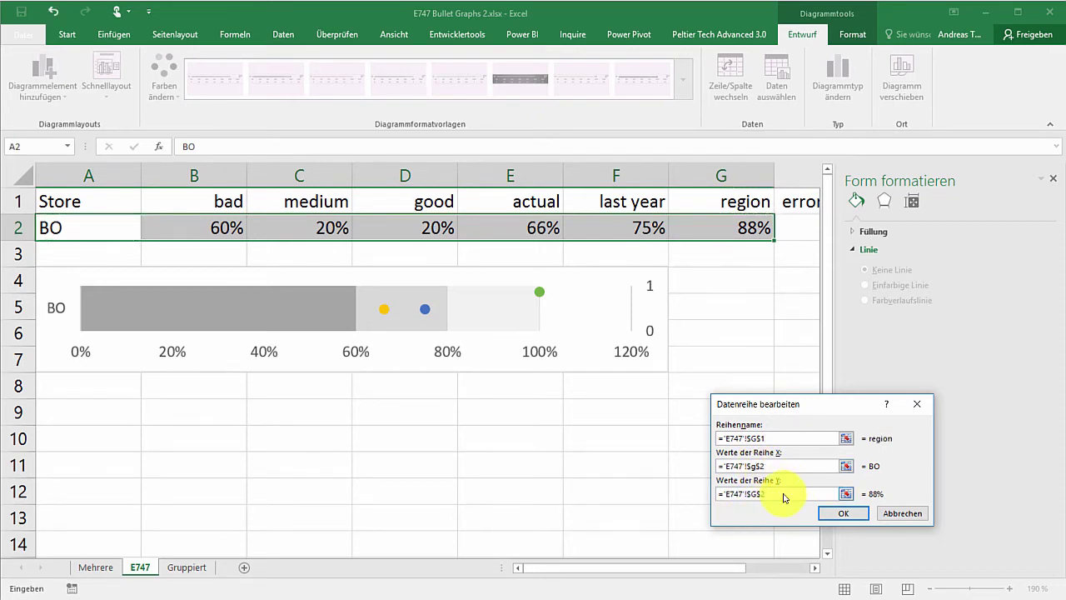
left_click(784, 497)
key("Return")
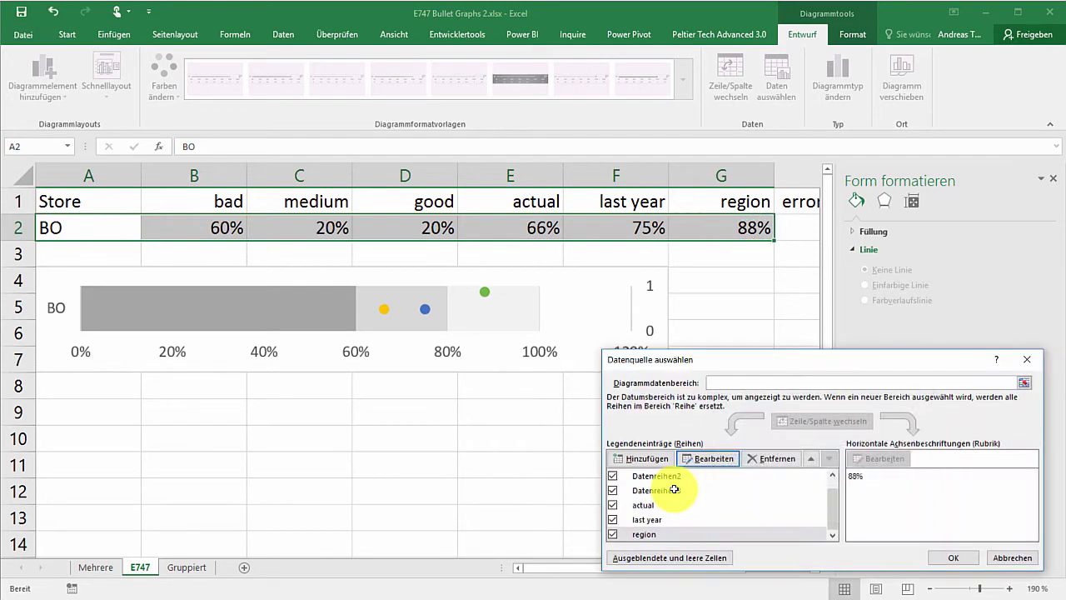
Step: Add error bars to the blue last-year marker and open their detailed options
left_click(953, 557)
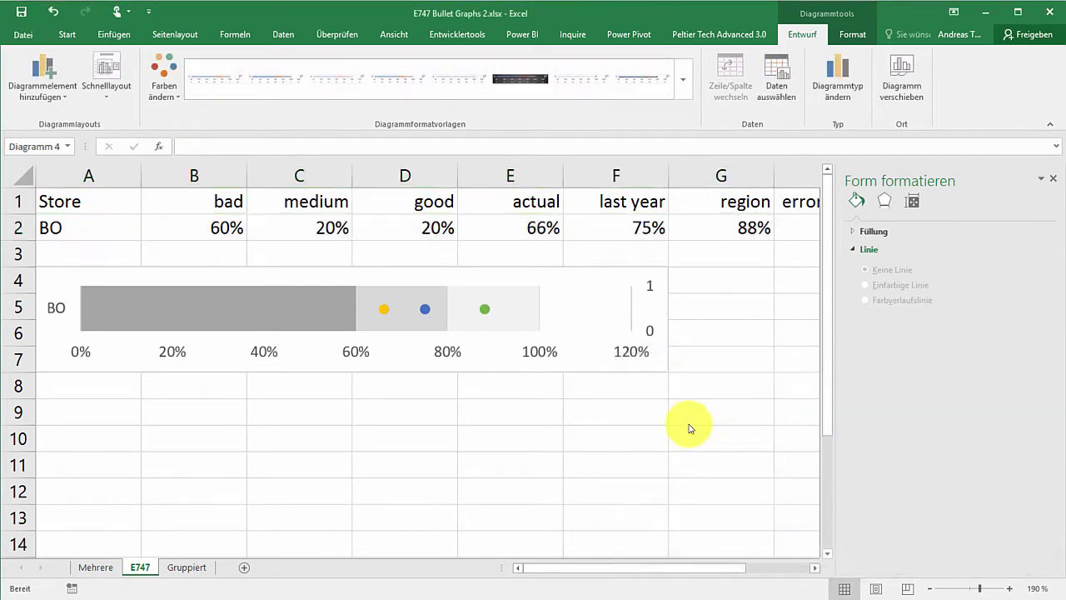
left_click(425, 307)
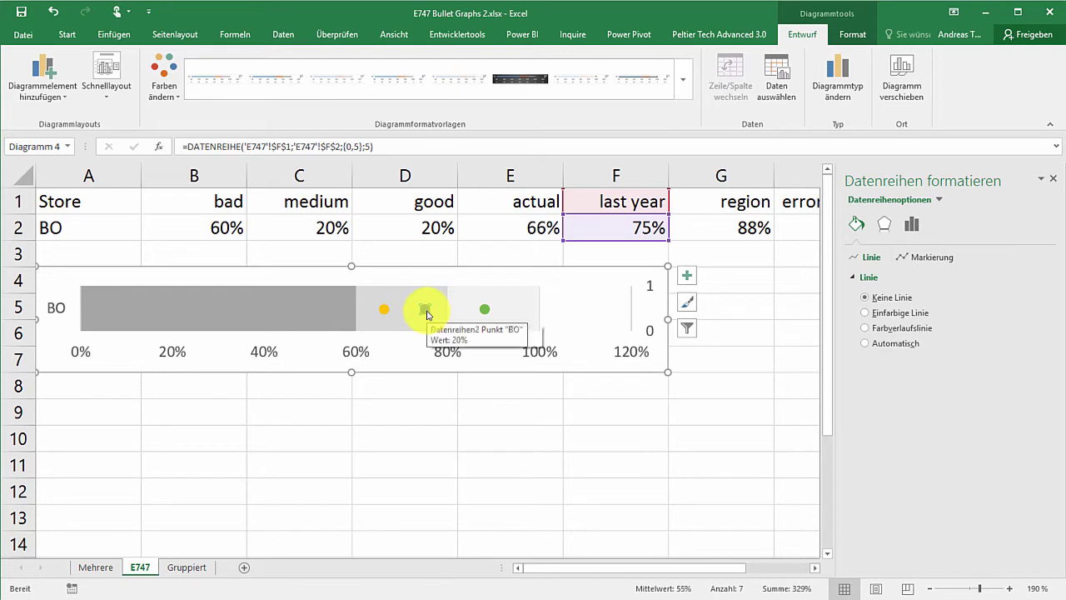
key("shift+F10")
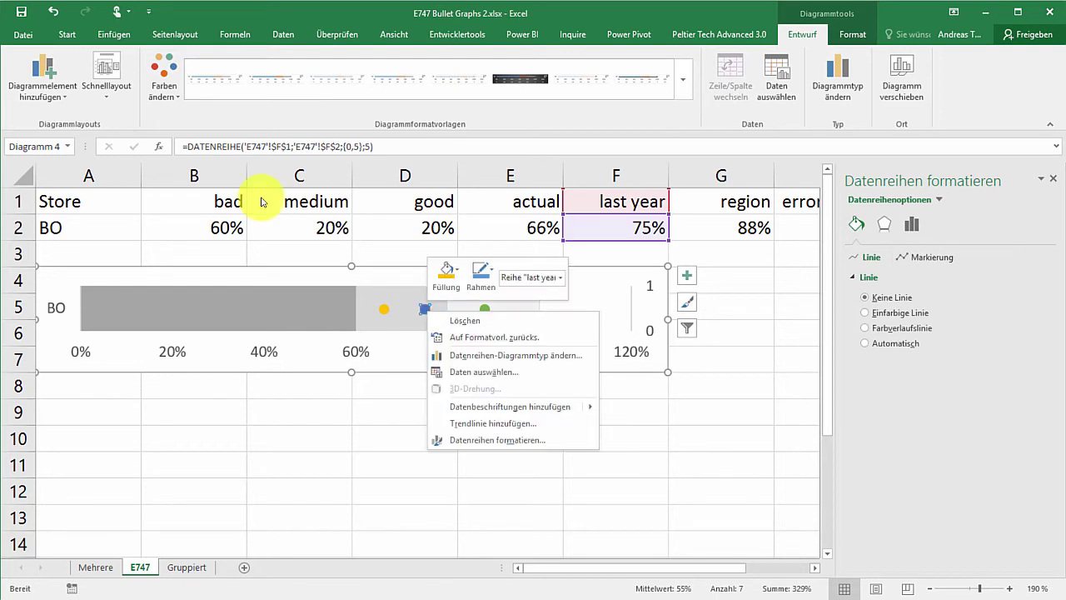
left_click(687, 276)
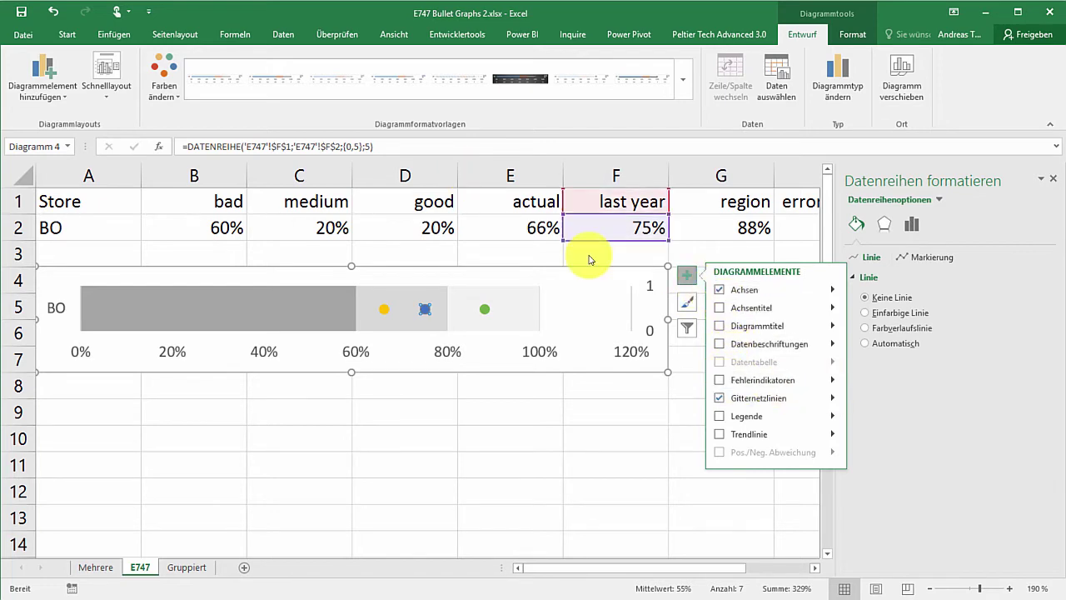
mouse_move(830, 380)
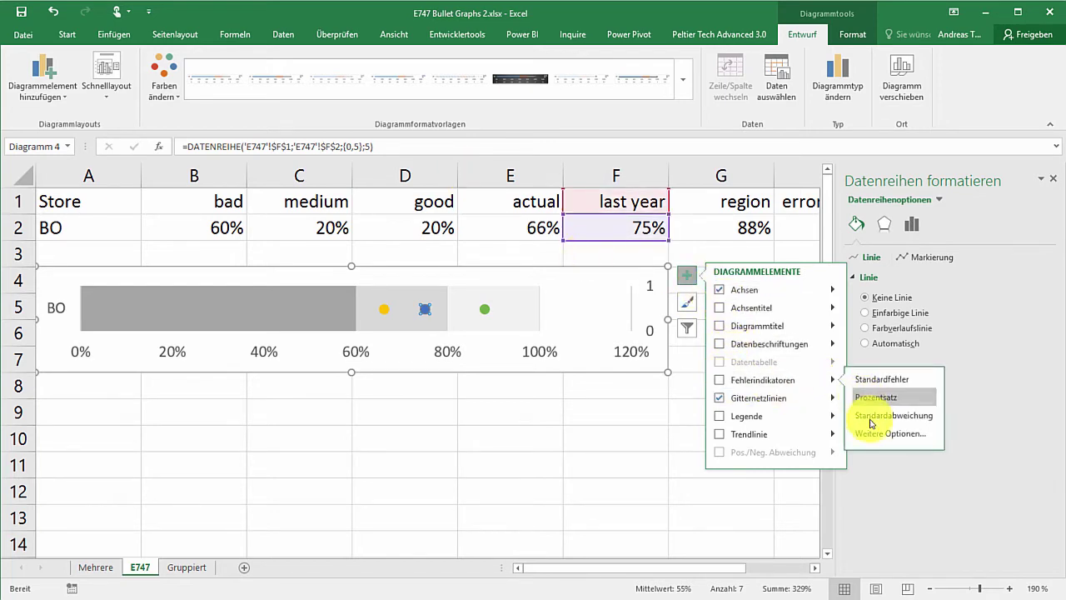
key("Return")
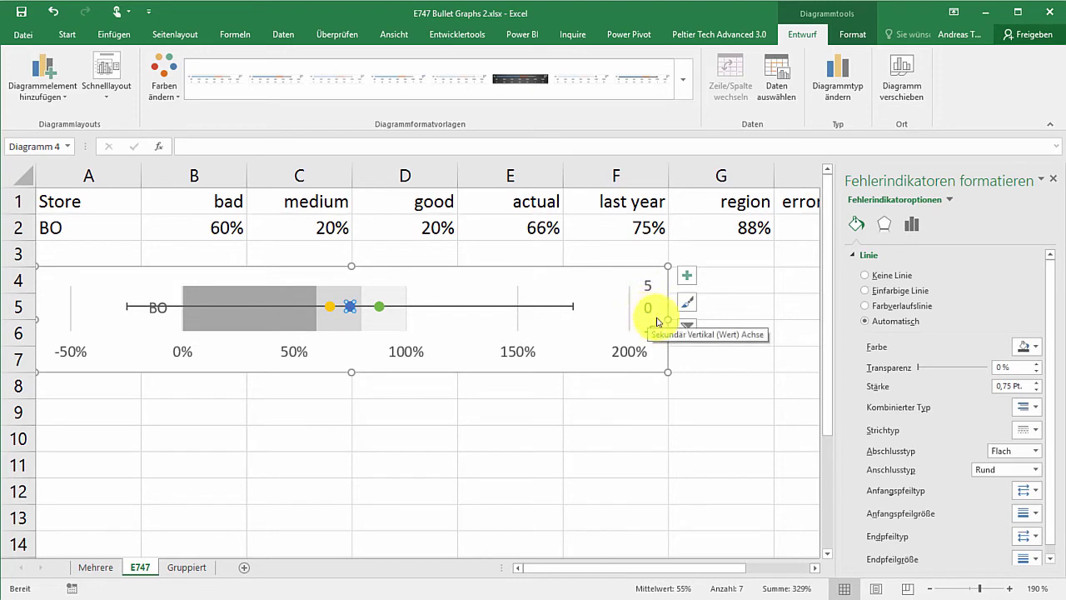
Step: Set the last-year vertical error bar to a fixed value of 0,5 with no end caps
left_click(911, 221)
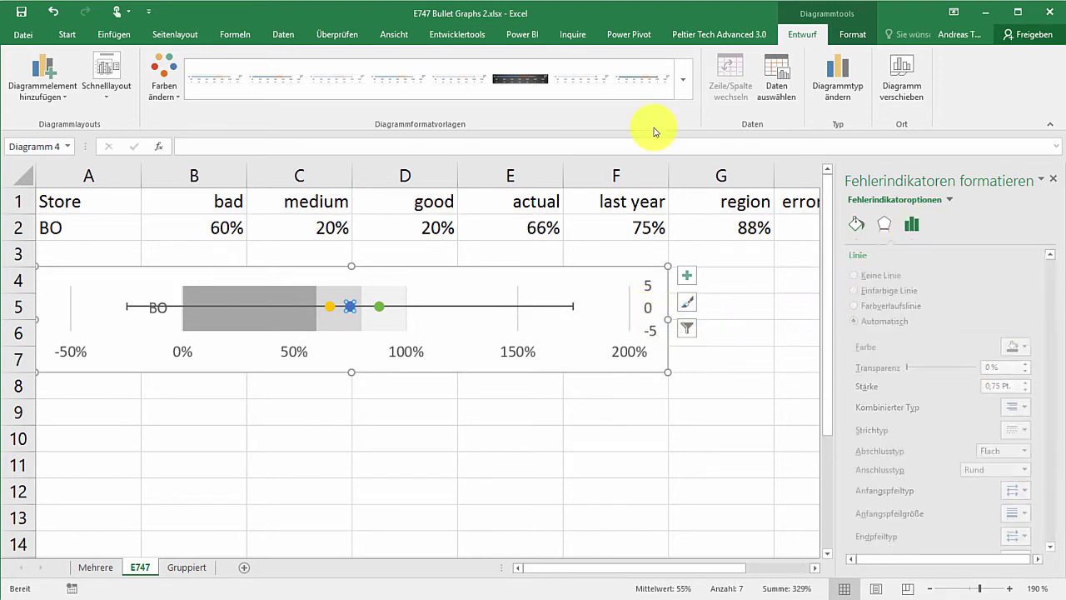
left_click(910, 224)
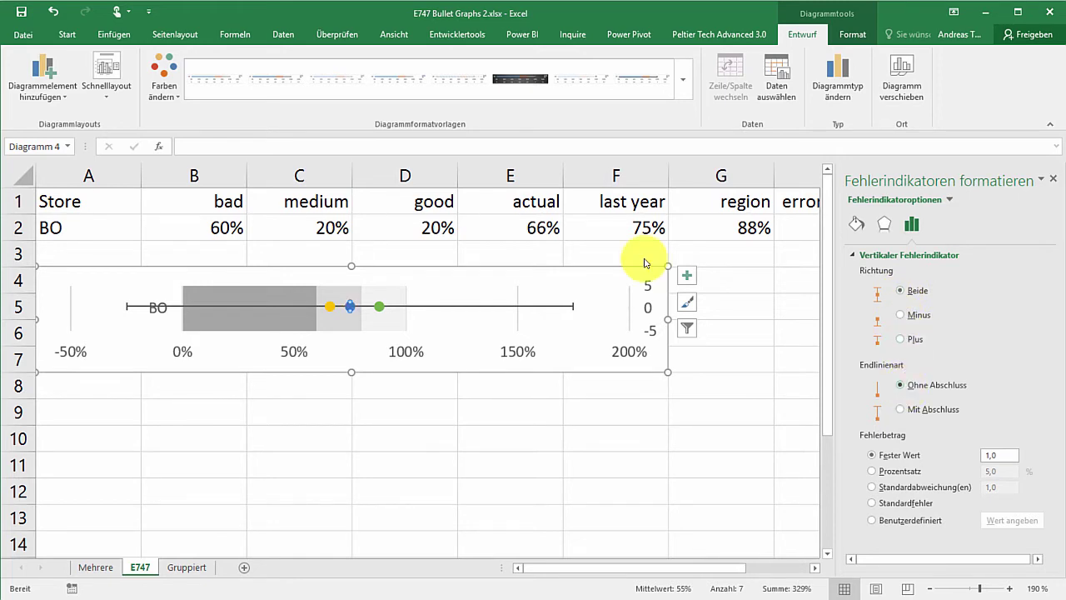
left_click(986, 458)
type("0,5")
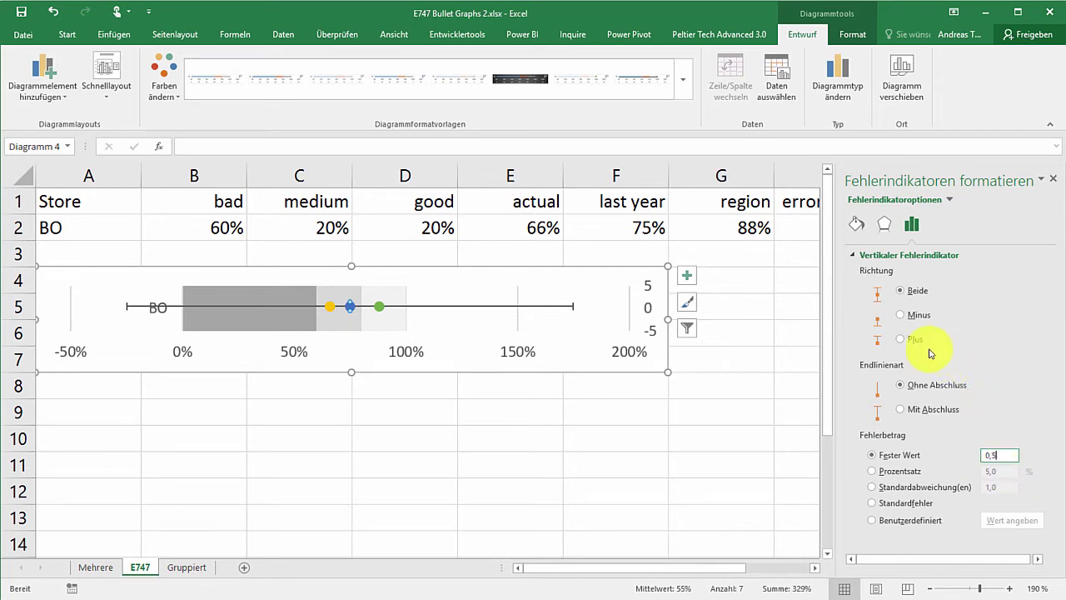
left_click(908, 386)
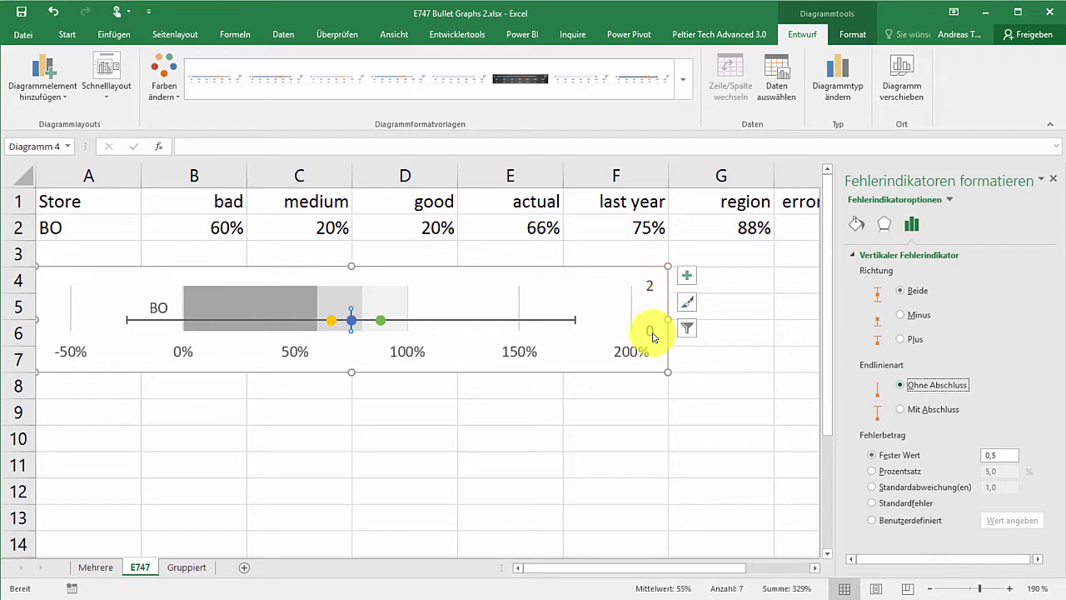
Step: Fix the secondary vertical axis bounds at minimum 0 and maximum 1
left_click(652, 334)
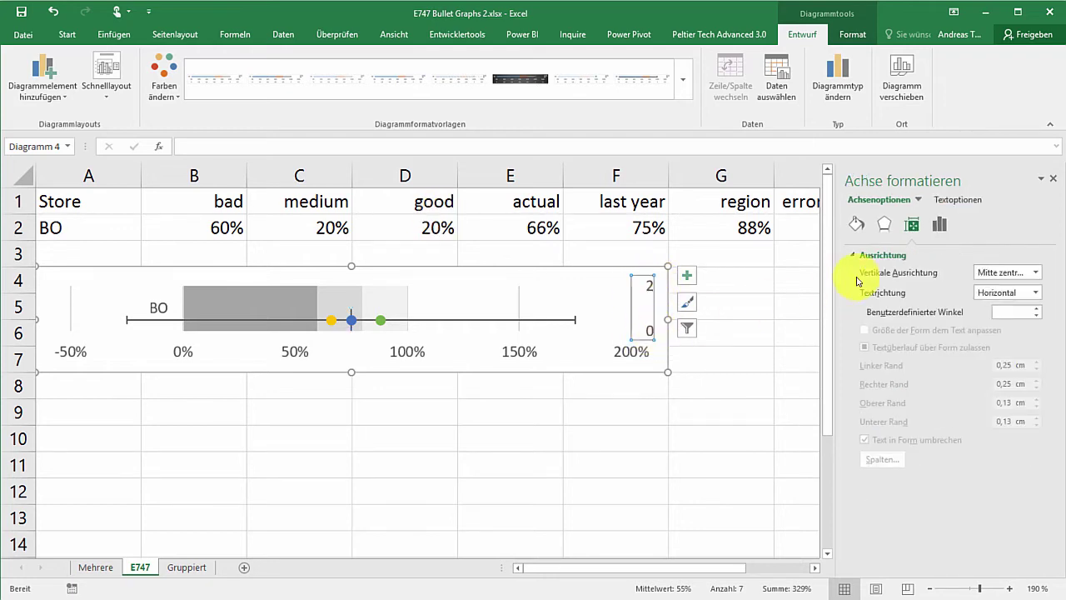
left_click(941, 227)
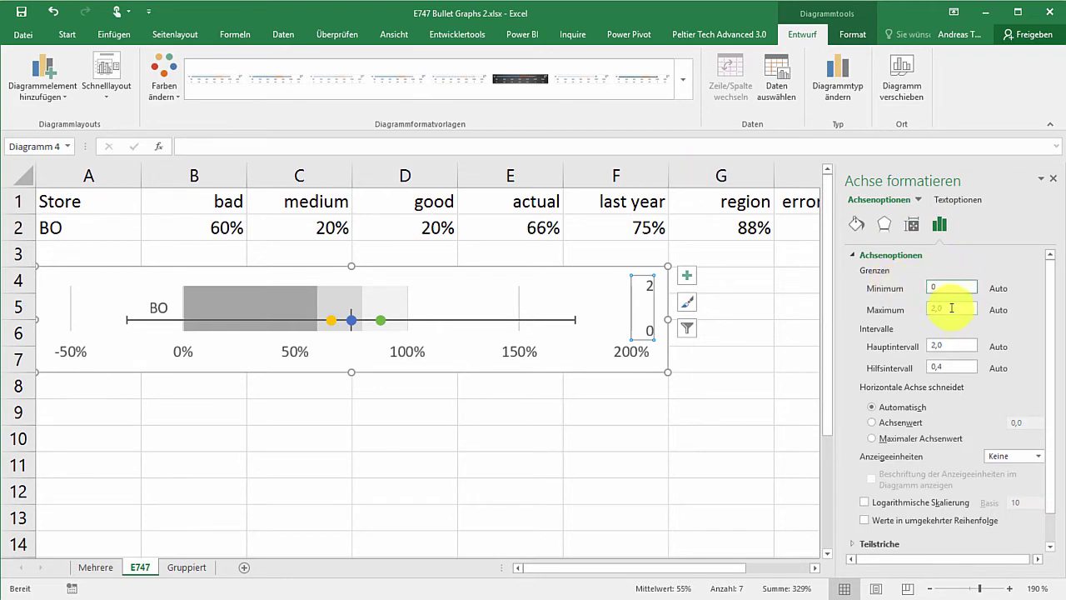
left_click(950, 309)
type("1")
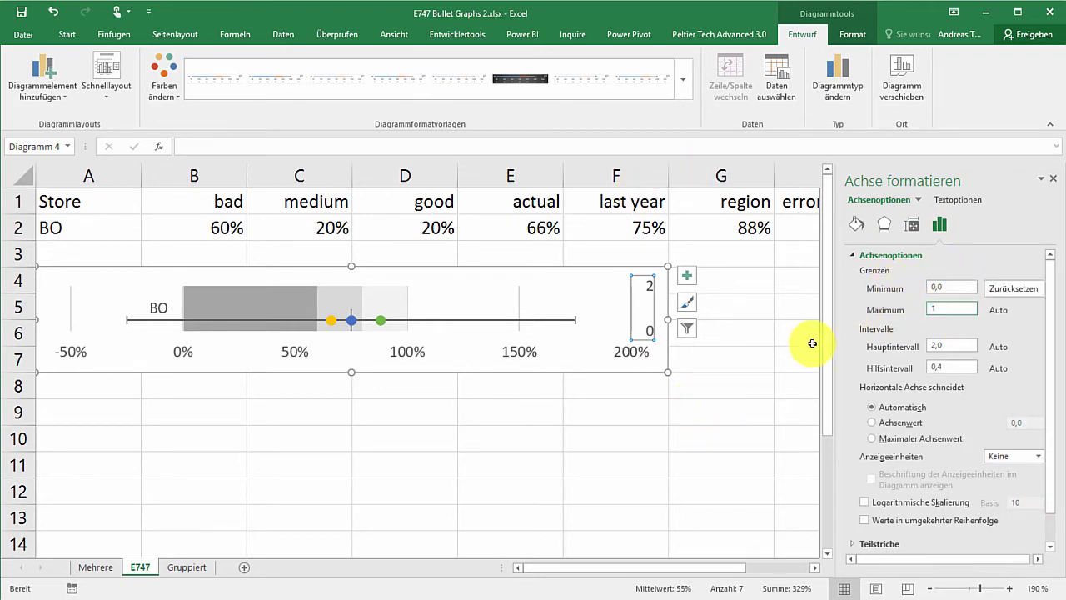
left_click(950, 288)
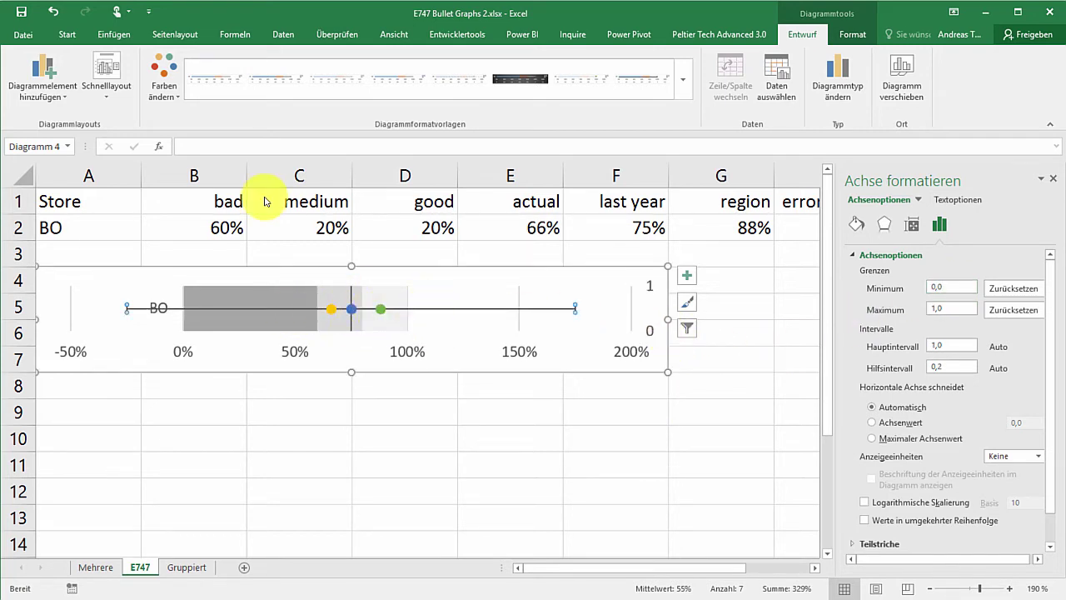
Step: Remove the end caps from the horizontal error bars and colour the last-year line red
left_click(467, 309)
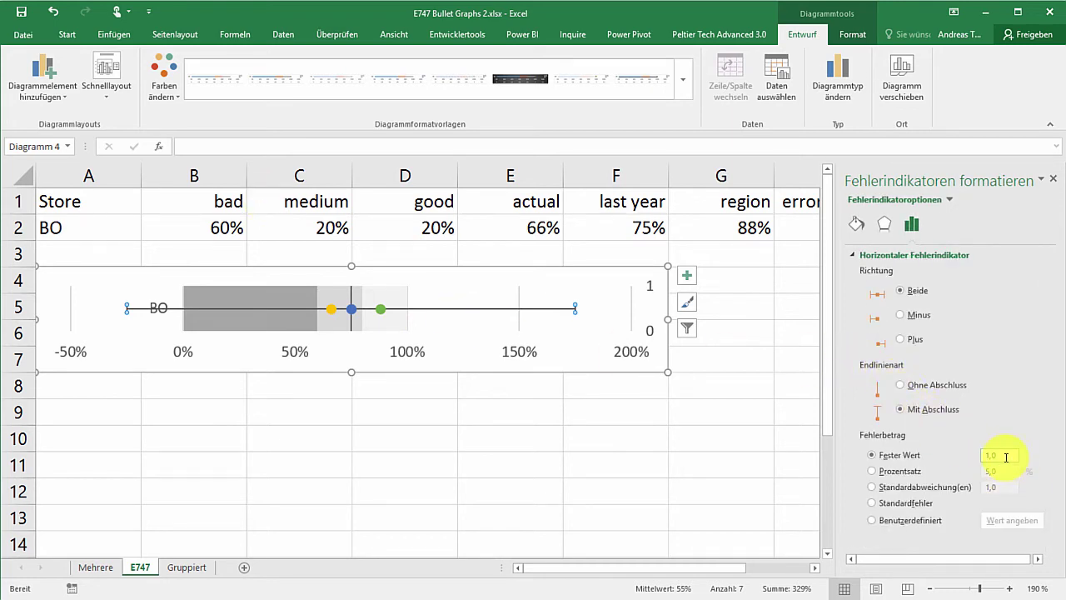
left_click(916, 385)
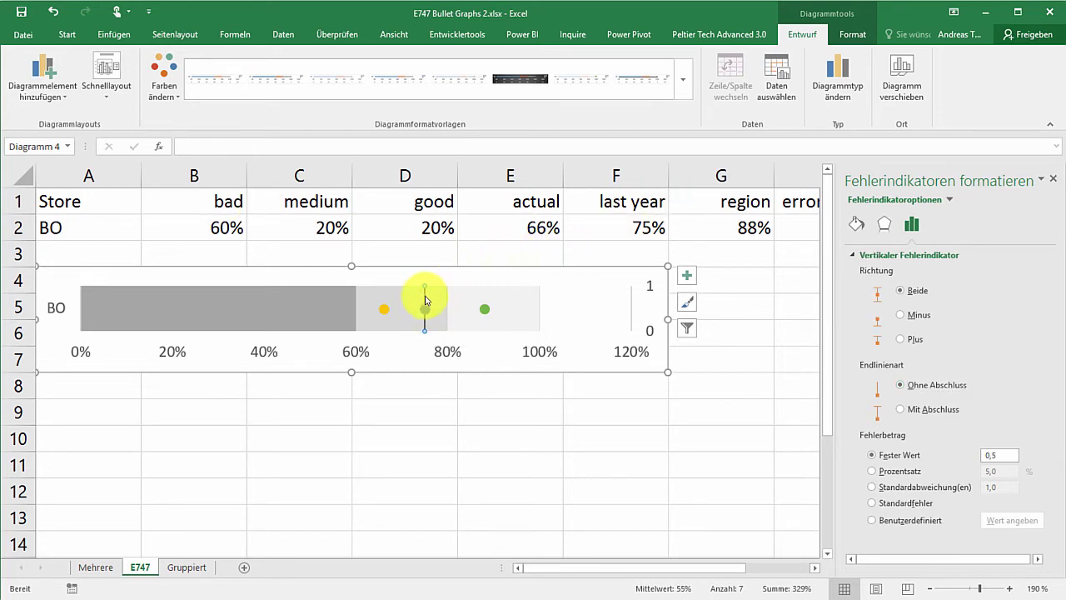
right_click(425, 296)
left_click(480, 260)
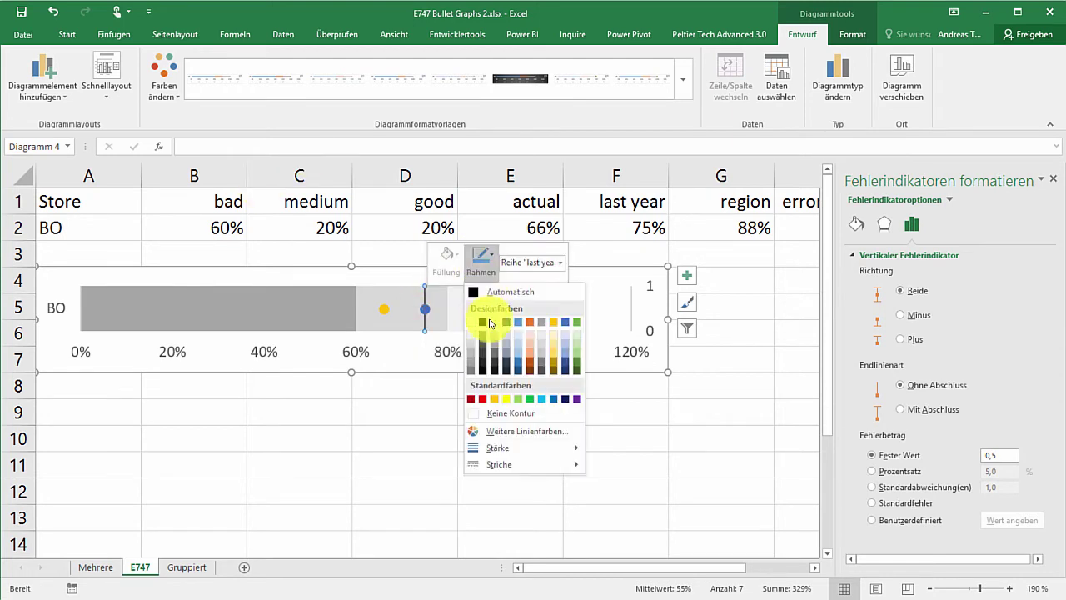
left_click(470, 398)
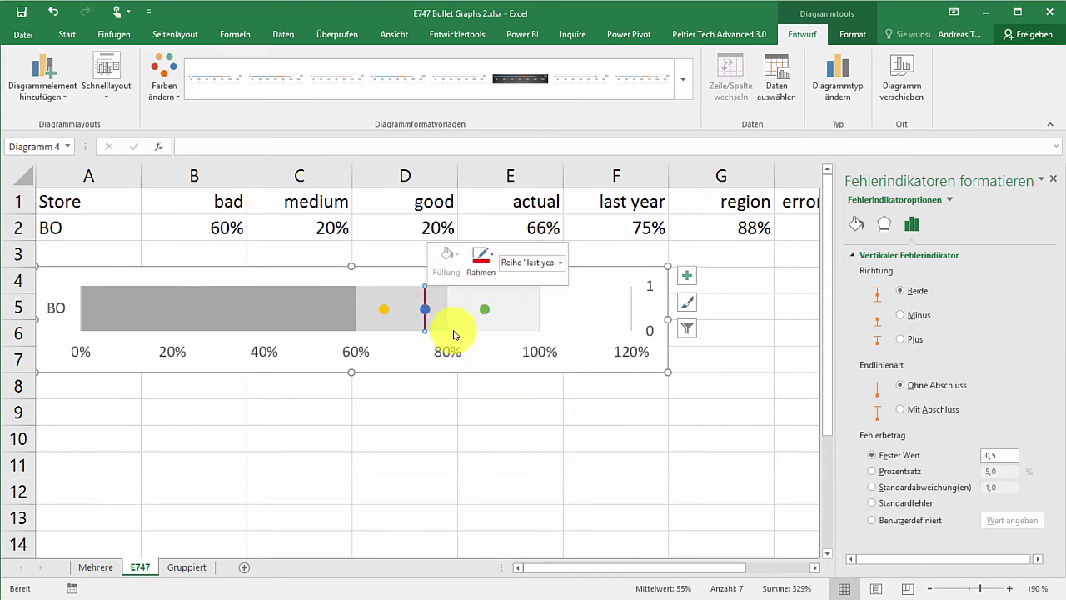
Step: Hide the last-year series marker by setting its marker options to None
key("Up")
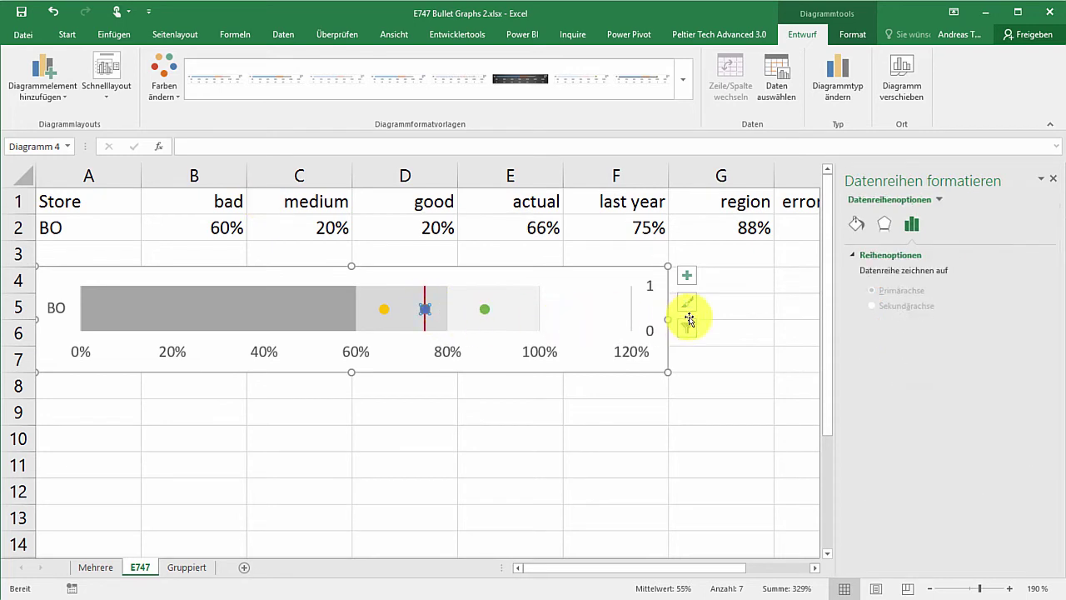
left_click(855, 225)
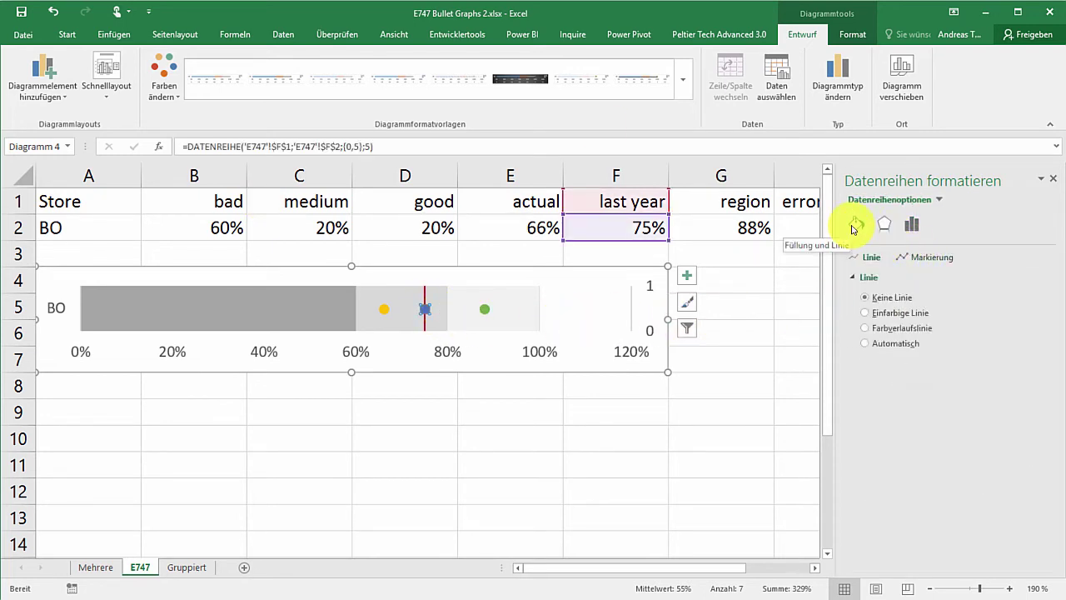
left_click(926, 257)
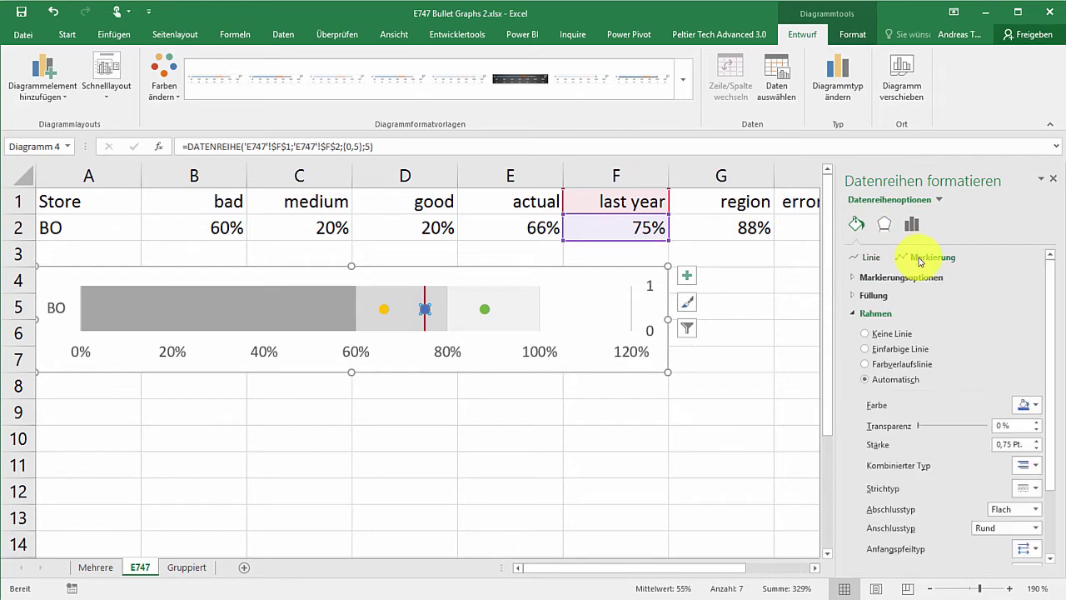
left_click(853, 276)
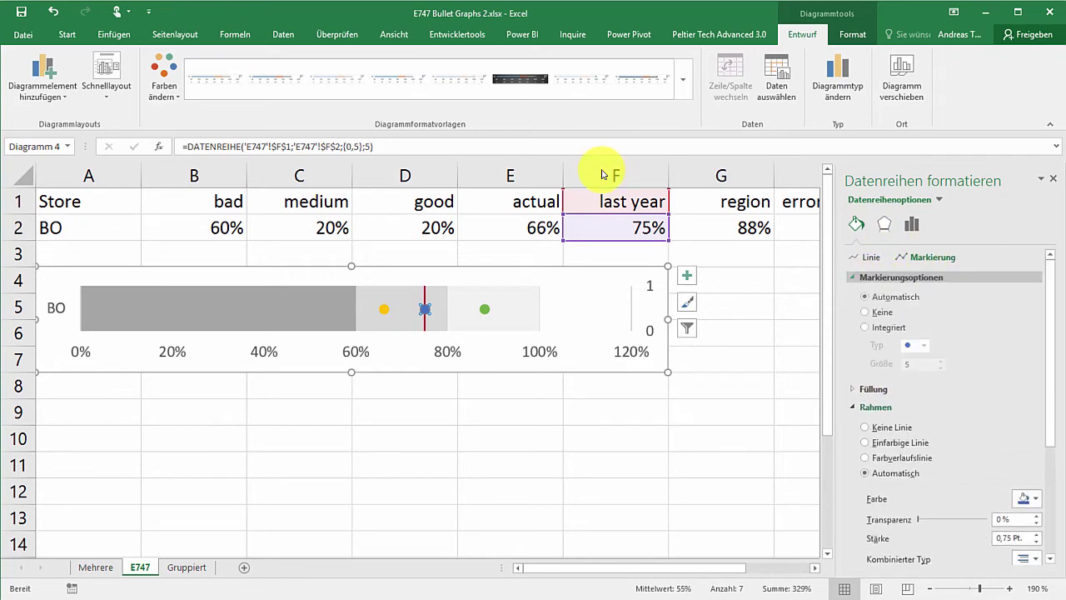
left_click(870, 314)
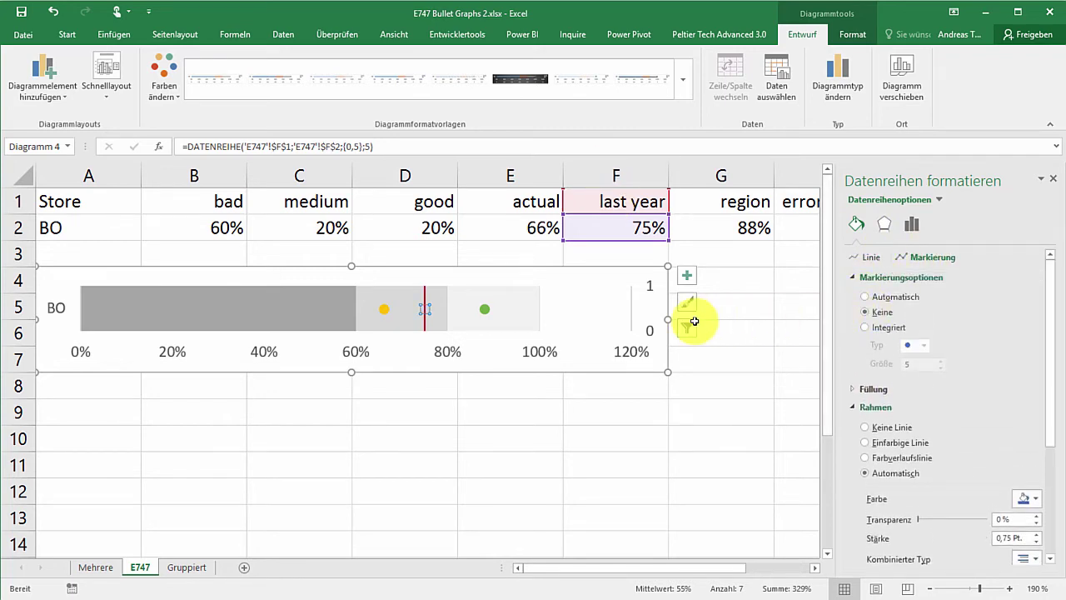
Step: Add error bars to the green region marker and open their full options
left_click(487, 310)
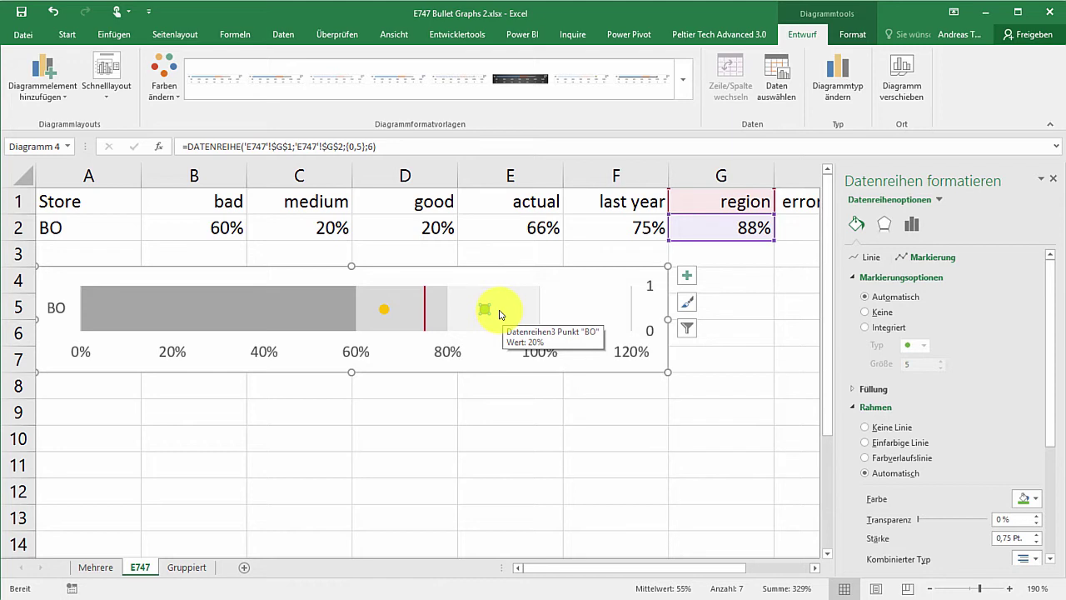
left_click(687, 275)
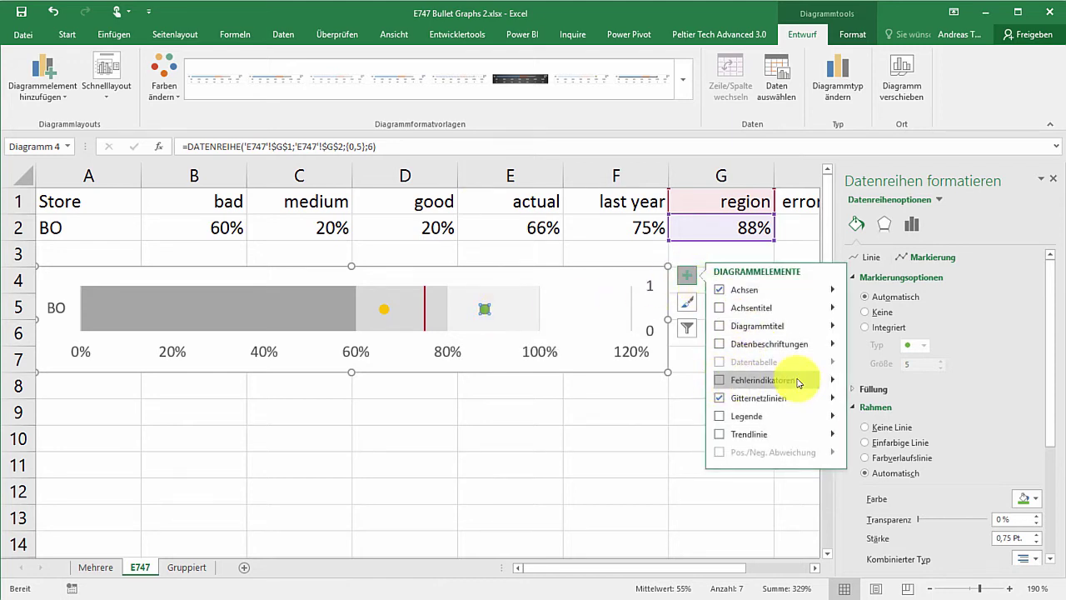
left_click(720, 380)
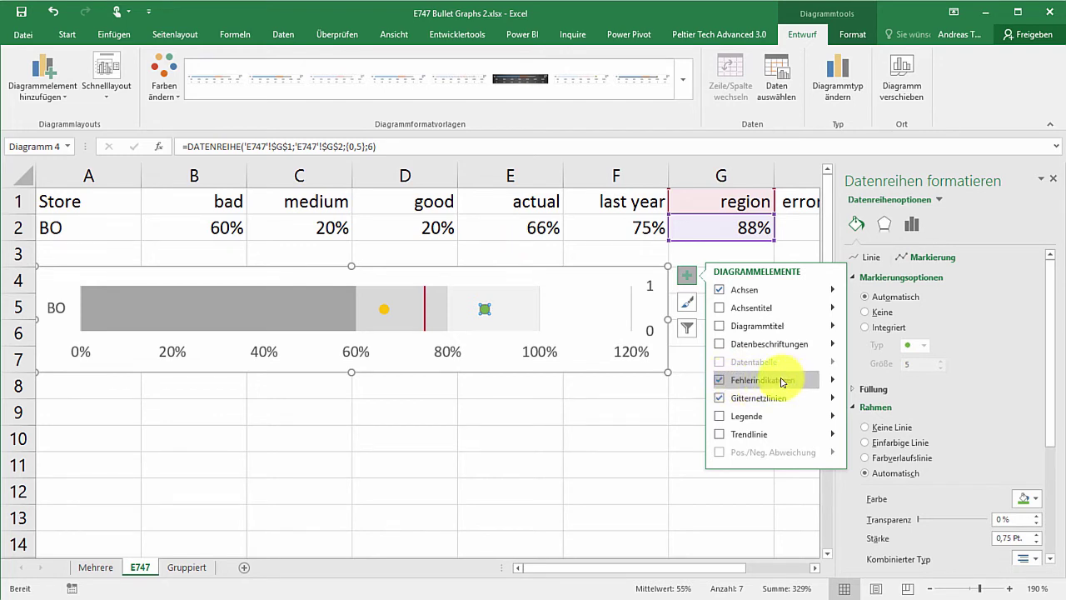
left_click(911, 224)
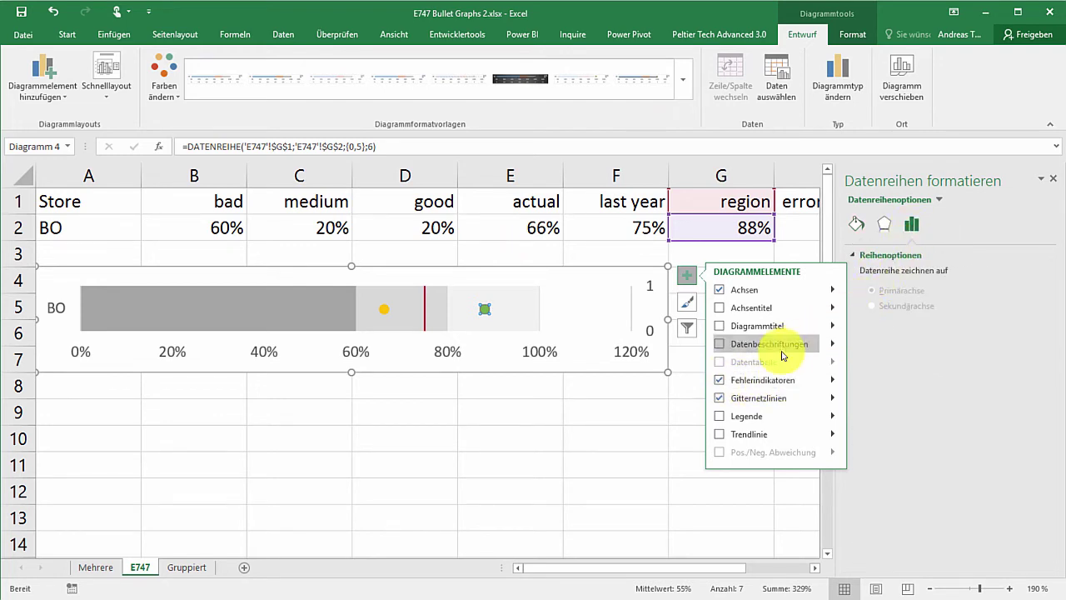
left_click(835, 381)
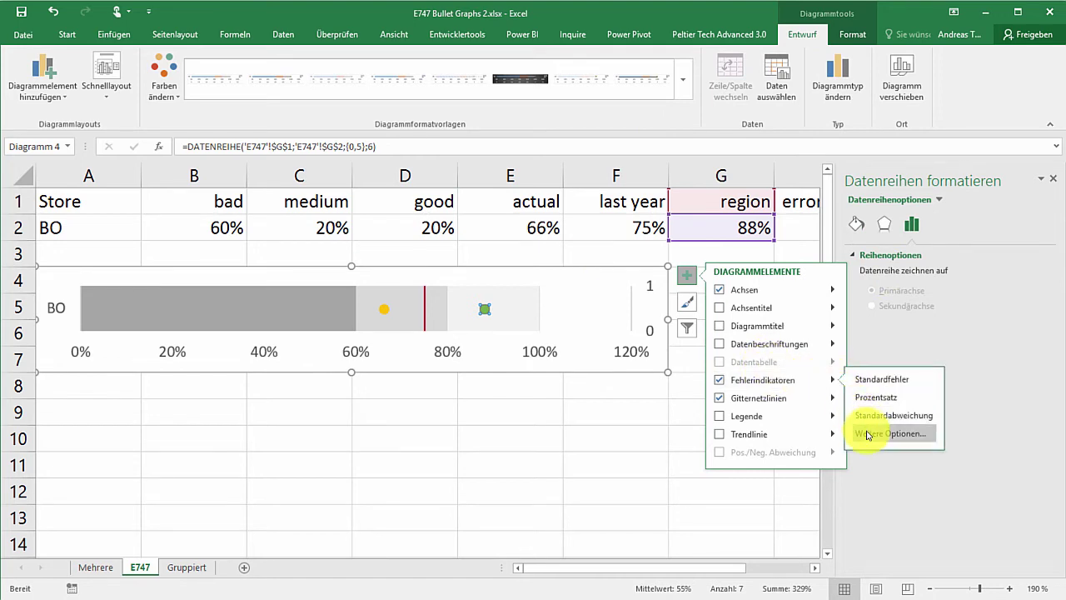
left_click(867, 434)
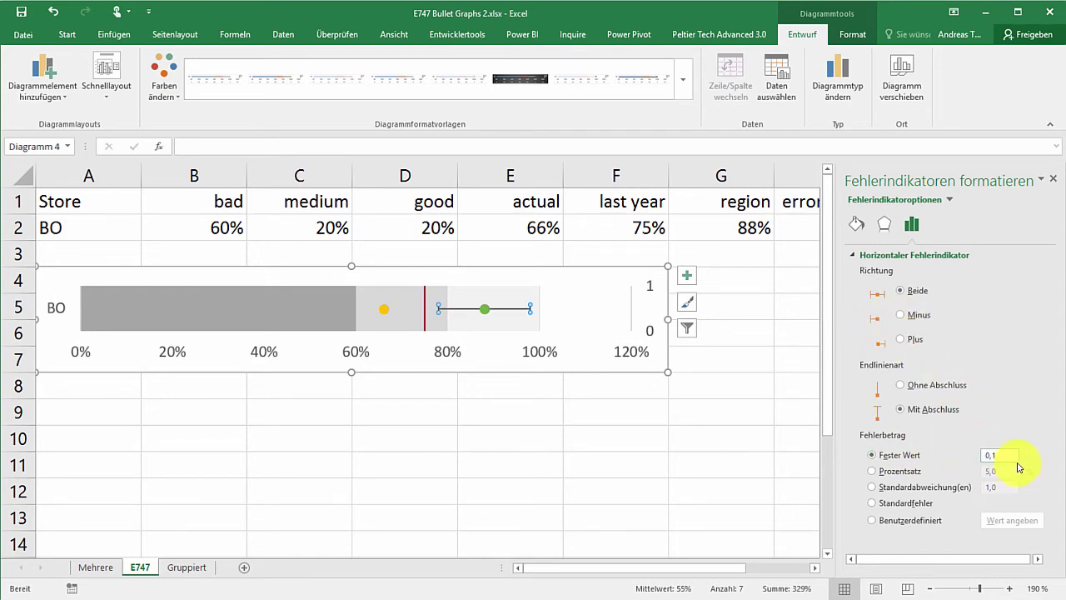
Step: Set the region's horizontal error bar to a fixed value of 0
double_click(988, 457)
type("0")
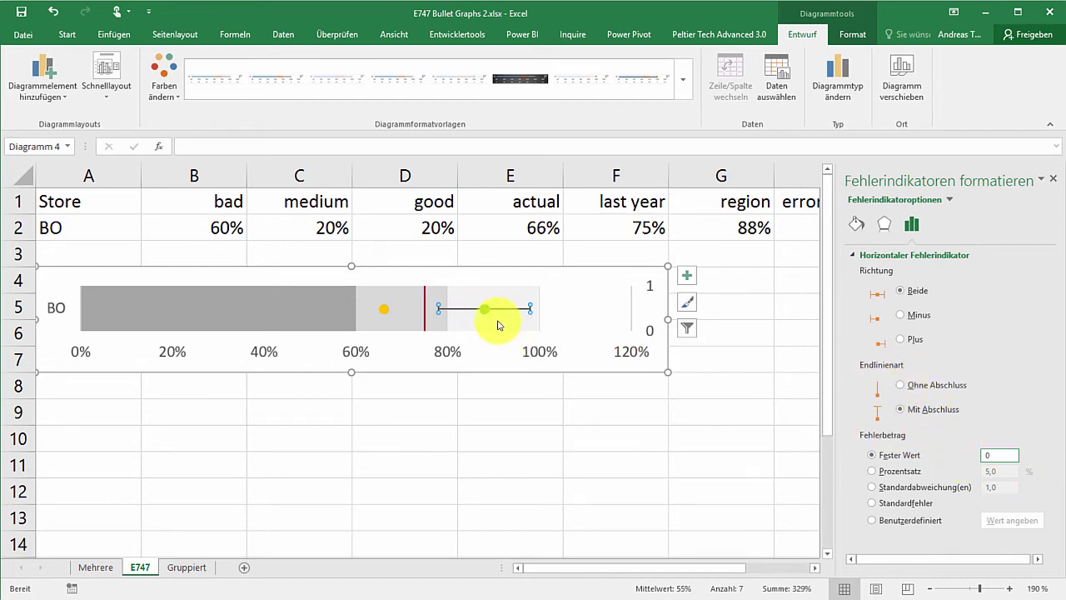
left_click(485, 310)
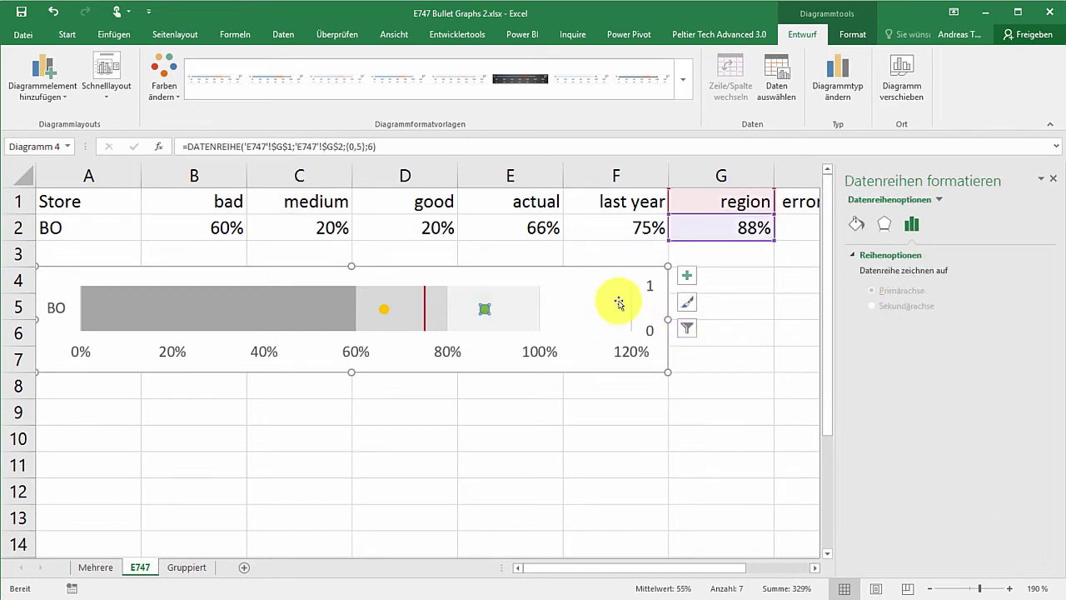
left_click(687, 275)
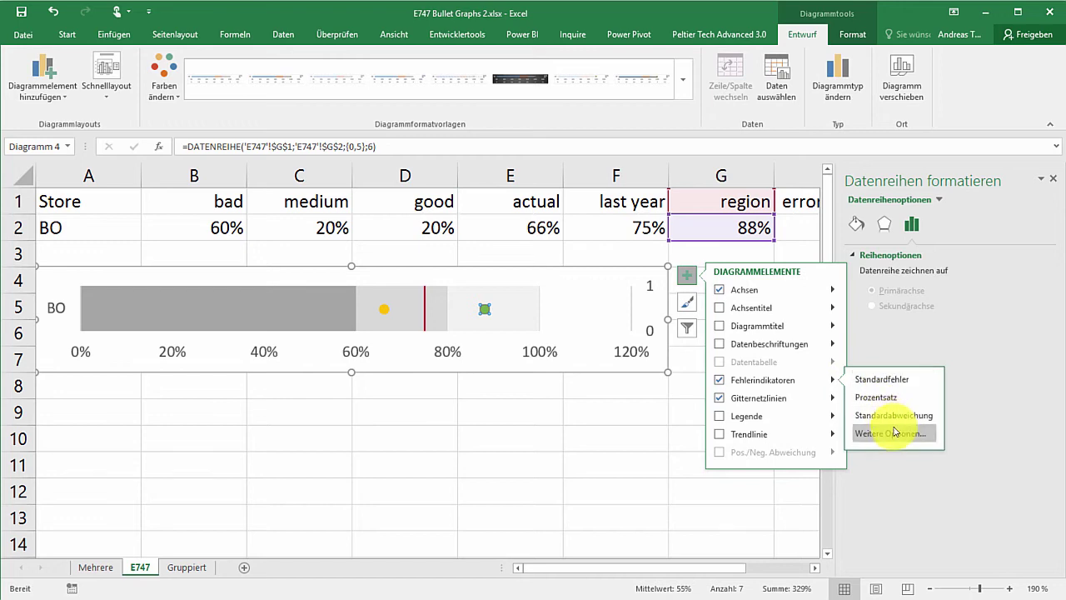
left_click(894, 433)
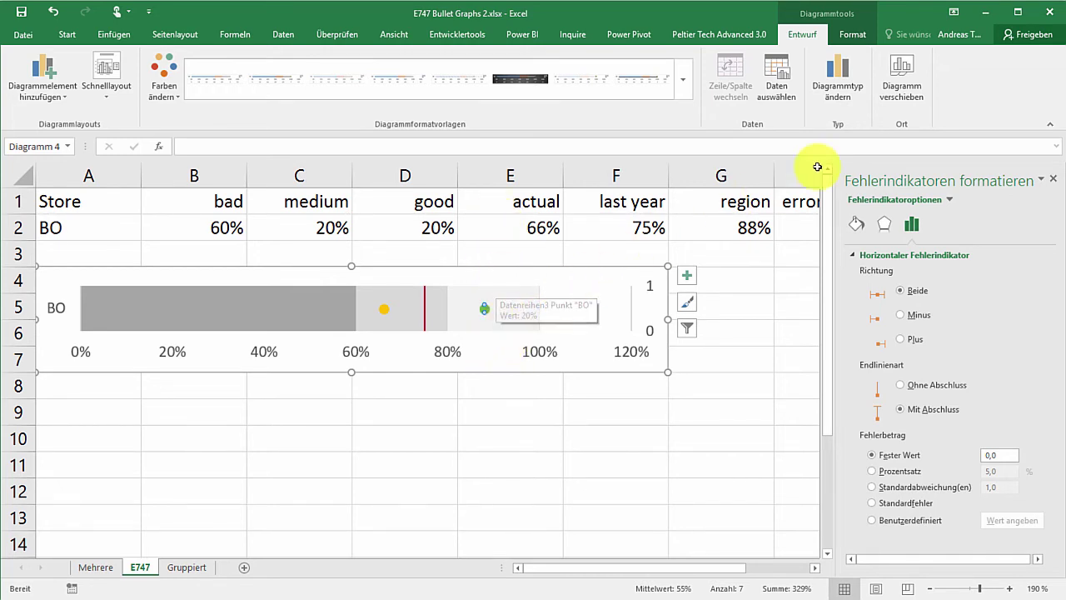
Step: Give the region series' Y error bars a fixed value of 0,5 with no end caps
left_click(852, 34)
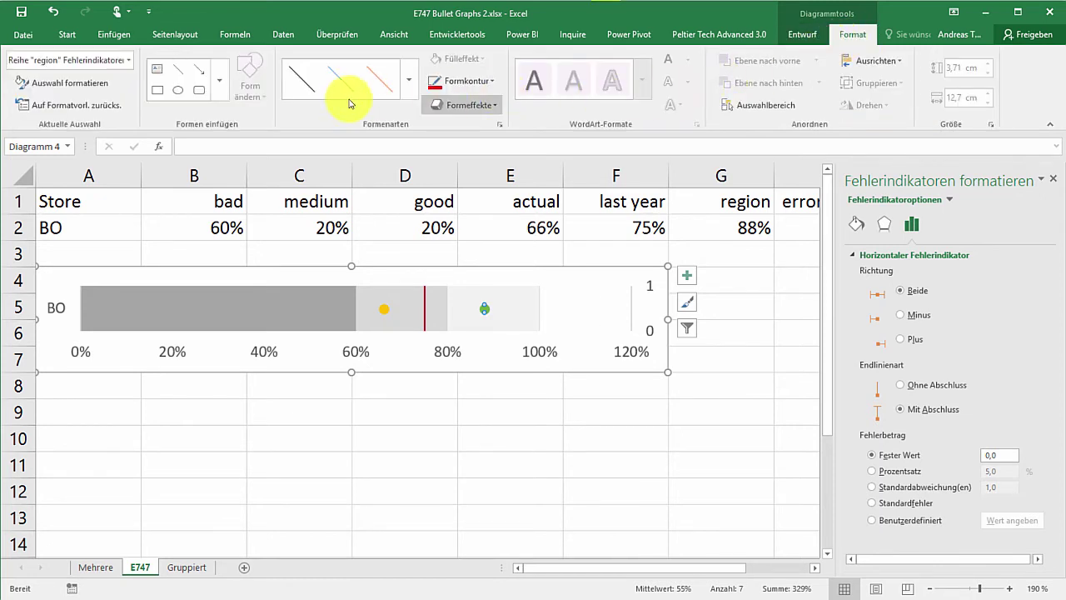
left_click(125, 63)
left_click(126, 63)
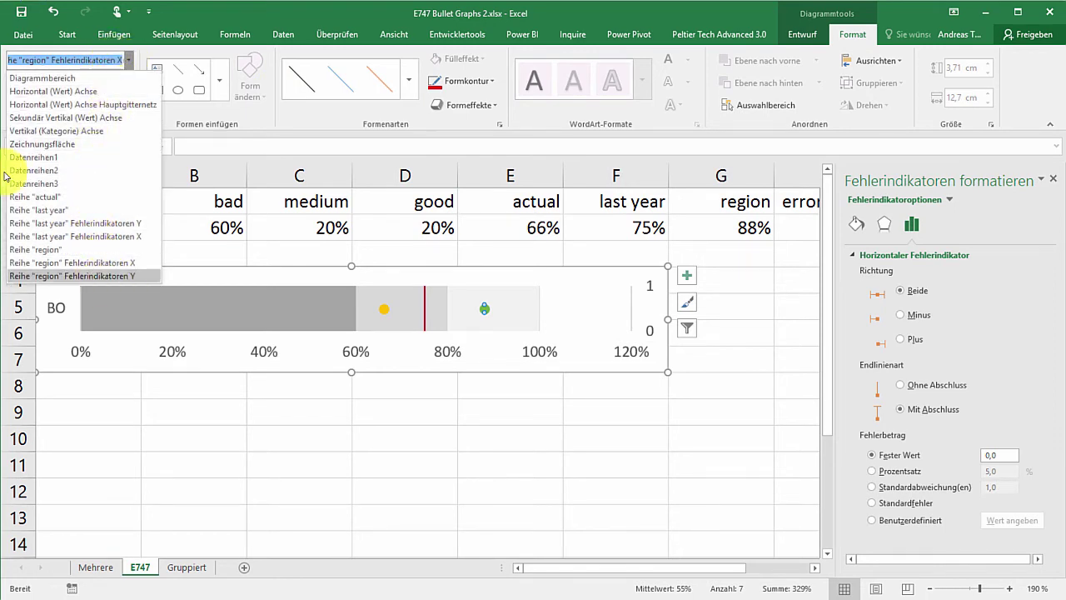
left_click(106, 284)
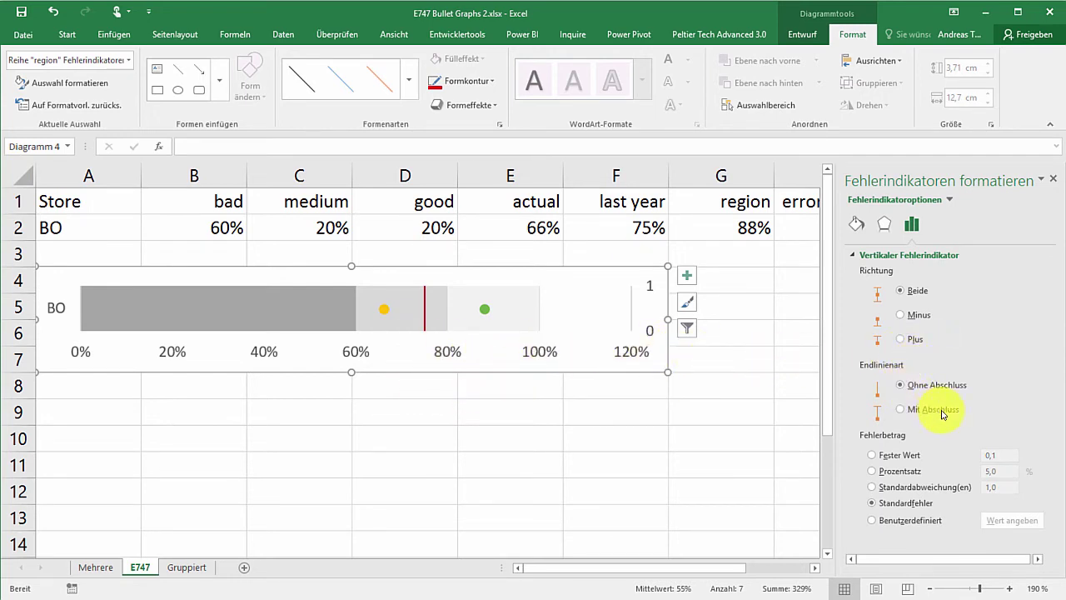
left_click(871, 456)
type("0,5")
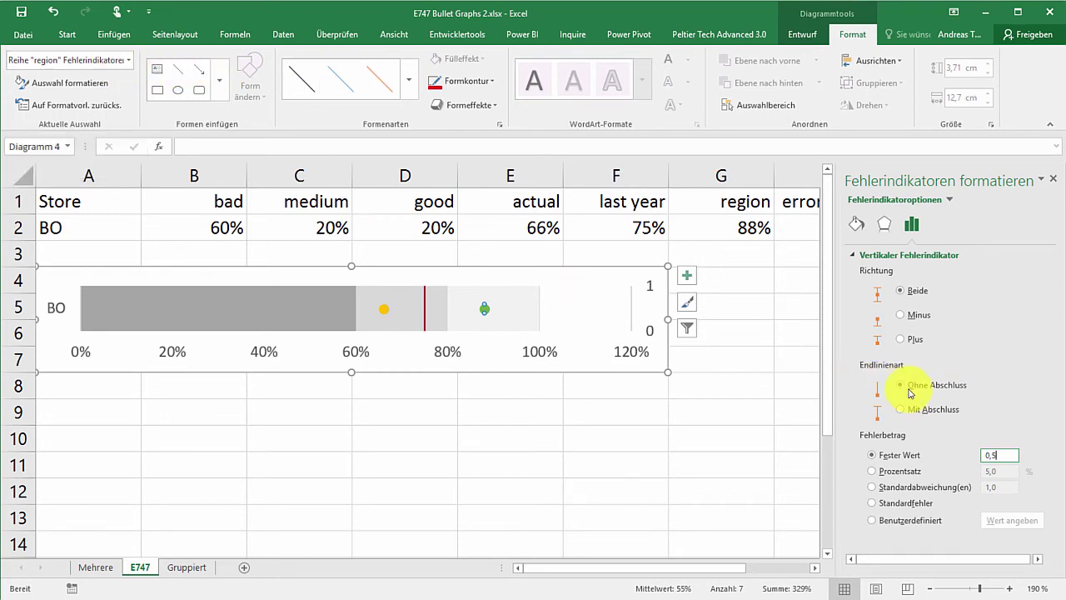
left_click(910, 390)
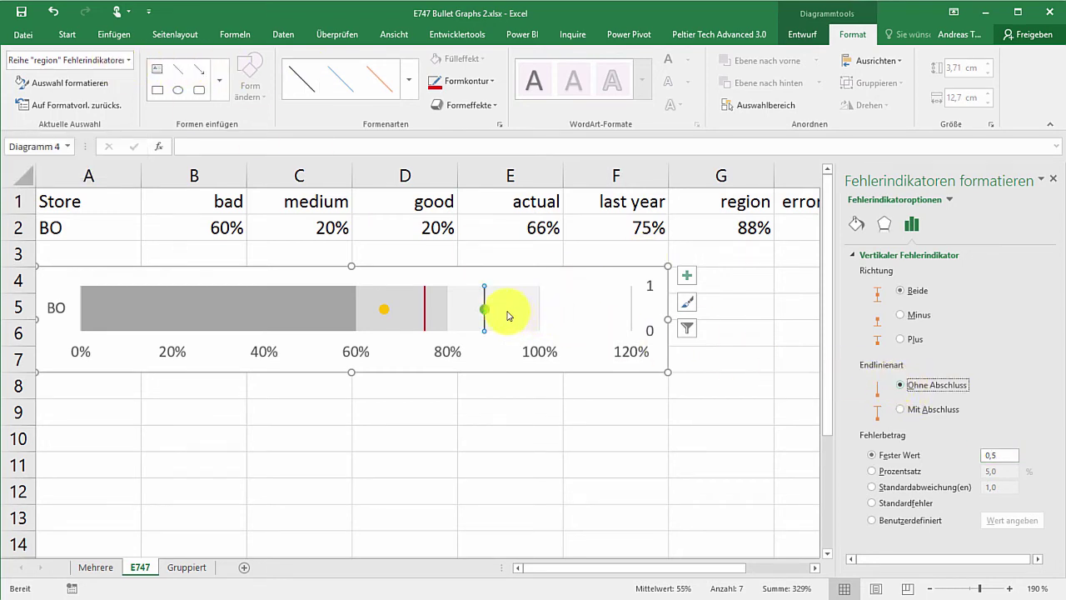
Step: Hide the green region marker by setting its marker options to None
left_click(484, 310)
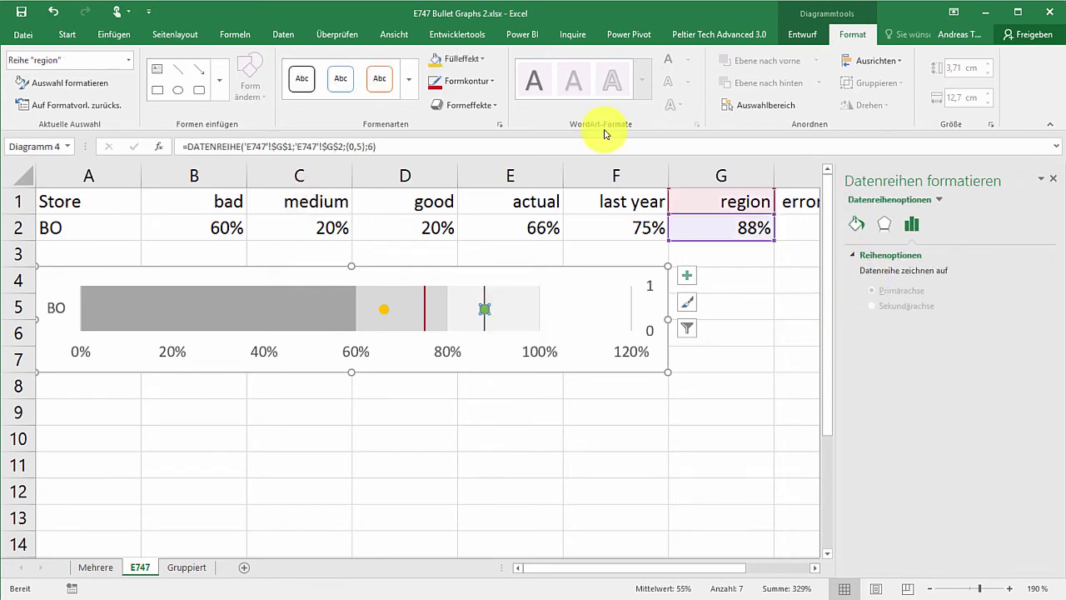
left_click(857, 224)
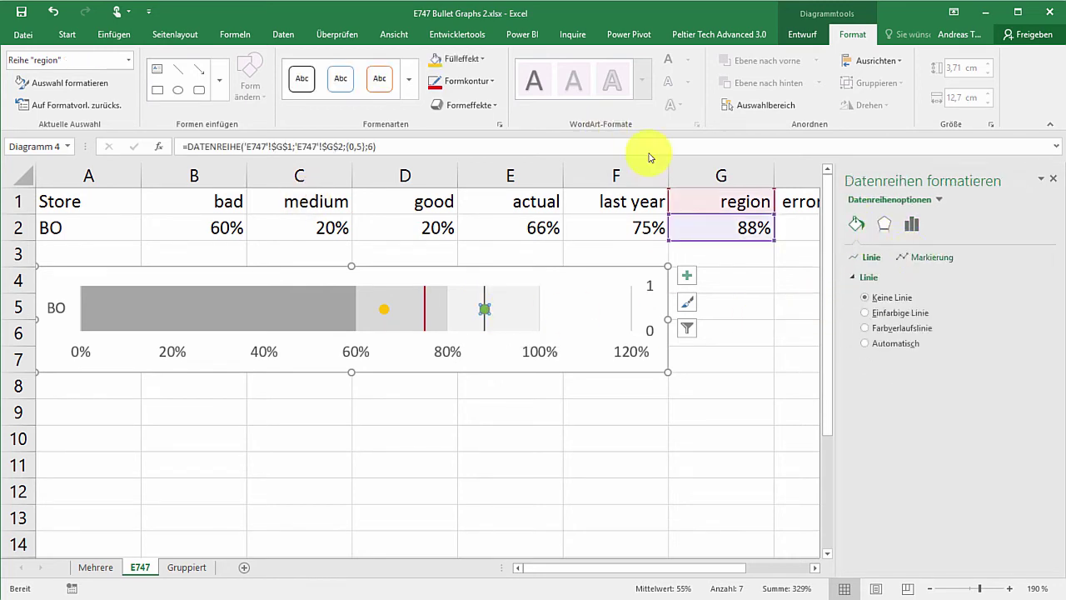
left_click(907, 258)
left_click(859, 278)
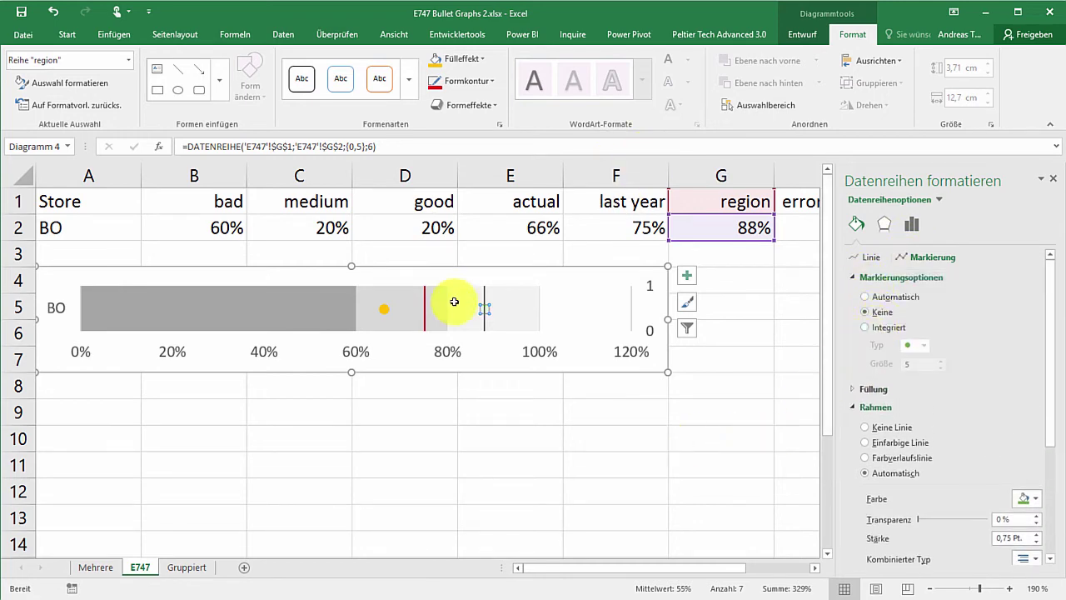
left_click(654, 435)
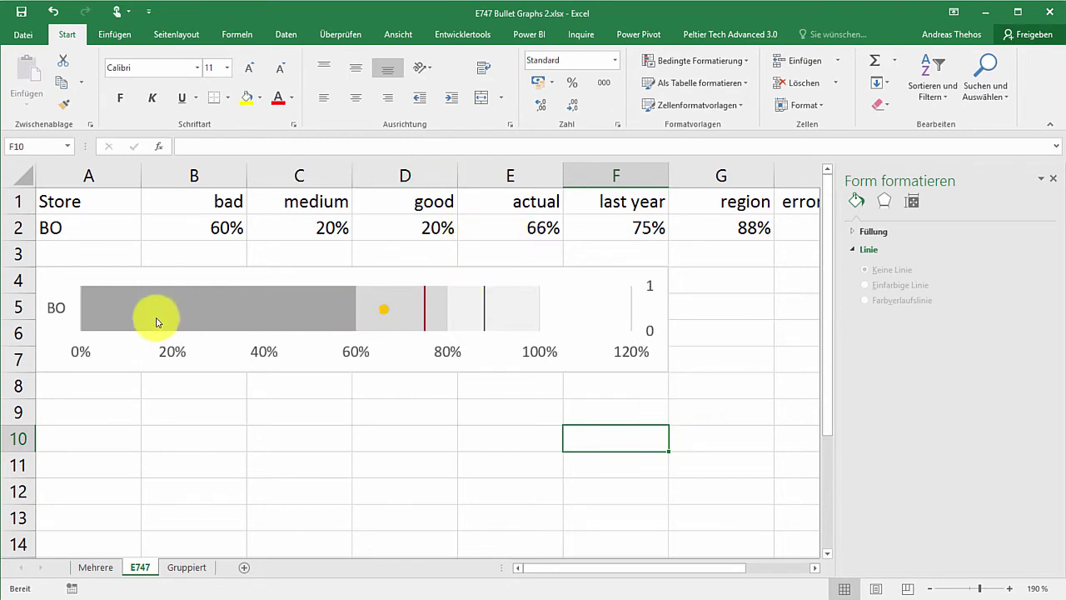
Step: Try Clustered Bar for the actual series, then close Change Chart Type keeping its scatter point
left_click(483, 233)
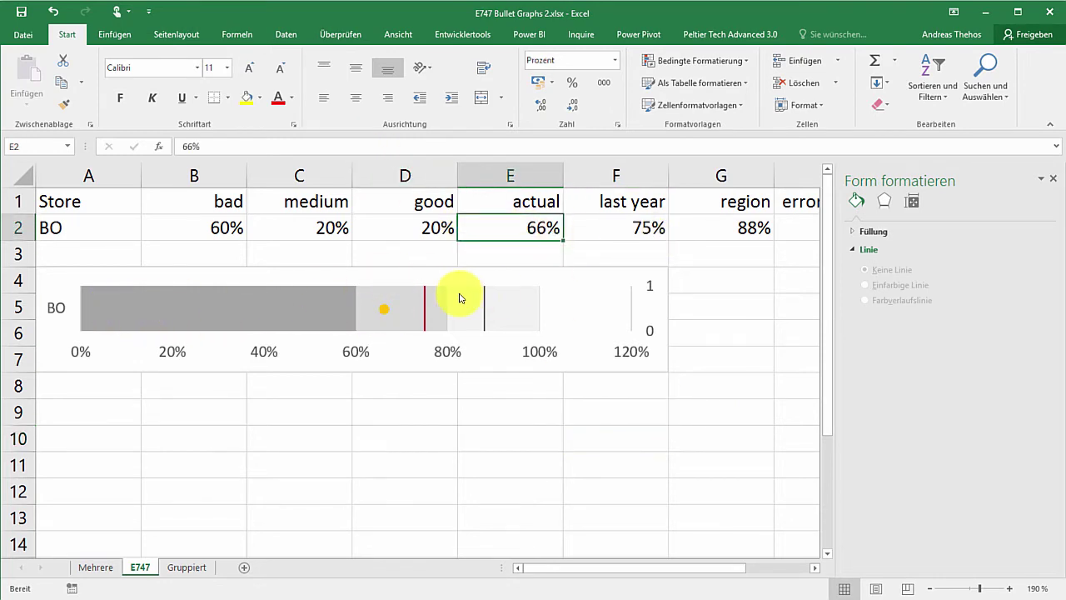
right_click(384, 309)
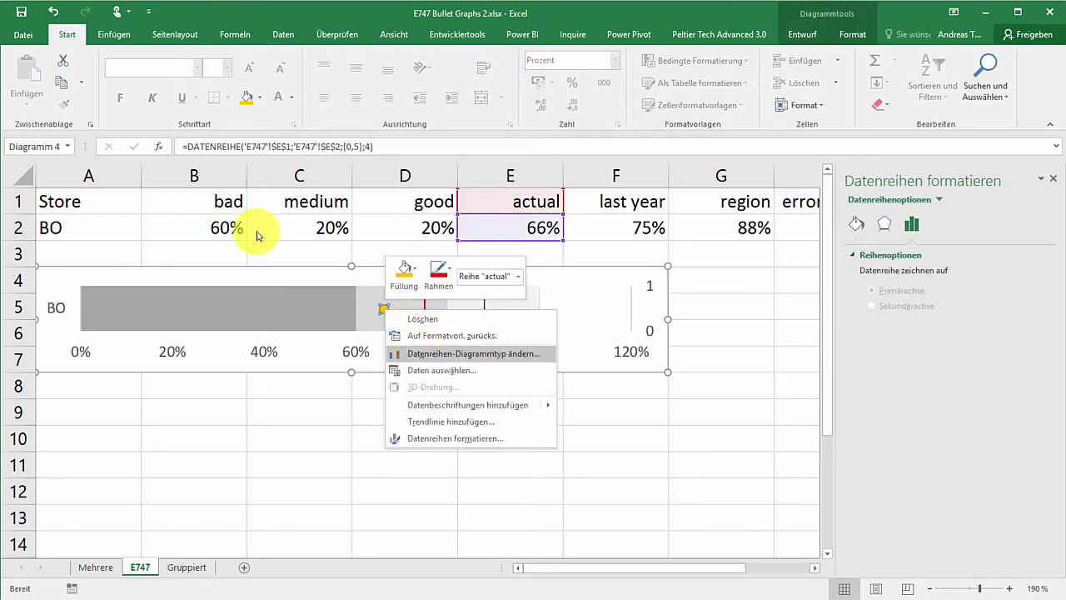
left_click(433, 354)
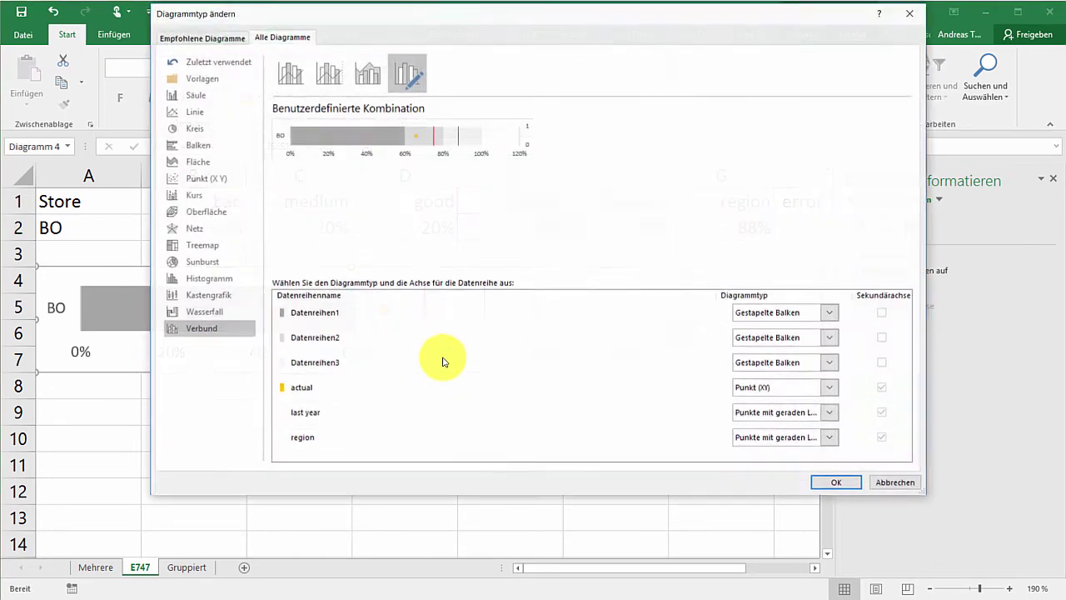
left_click(828, 394)
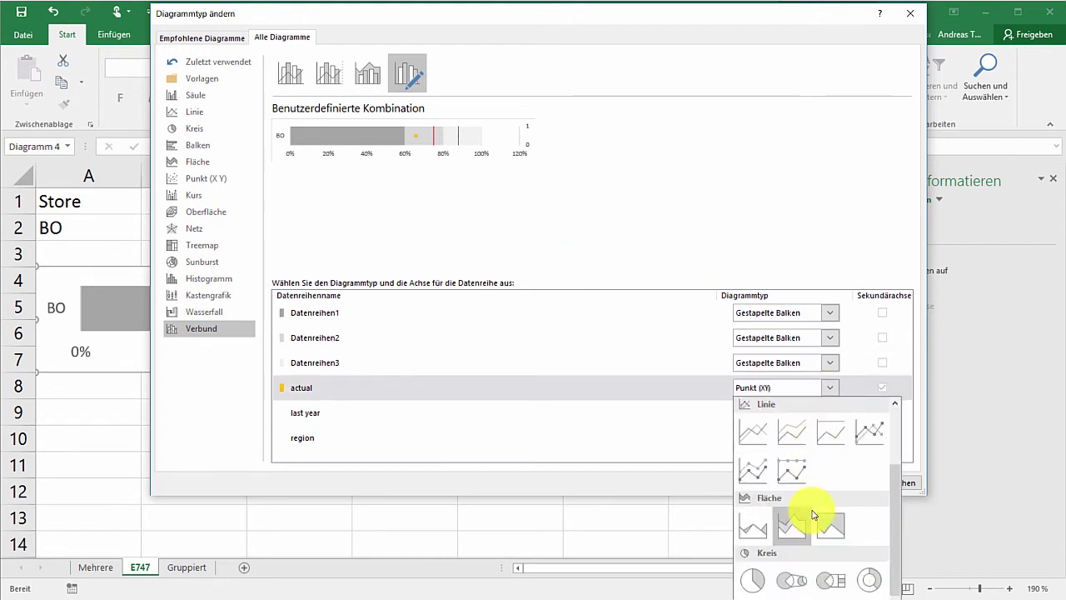
scroll(841, 498, "up", 2)
left_click(751, 485)
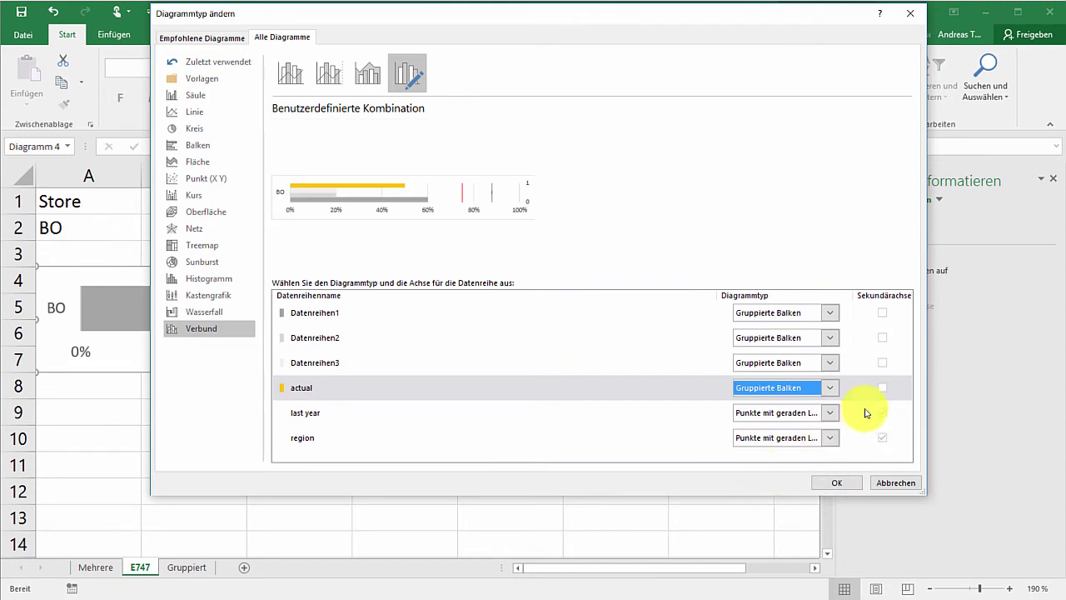
left_click(883, 391)
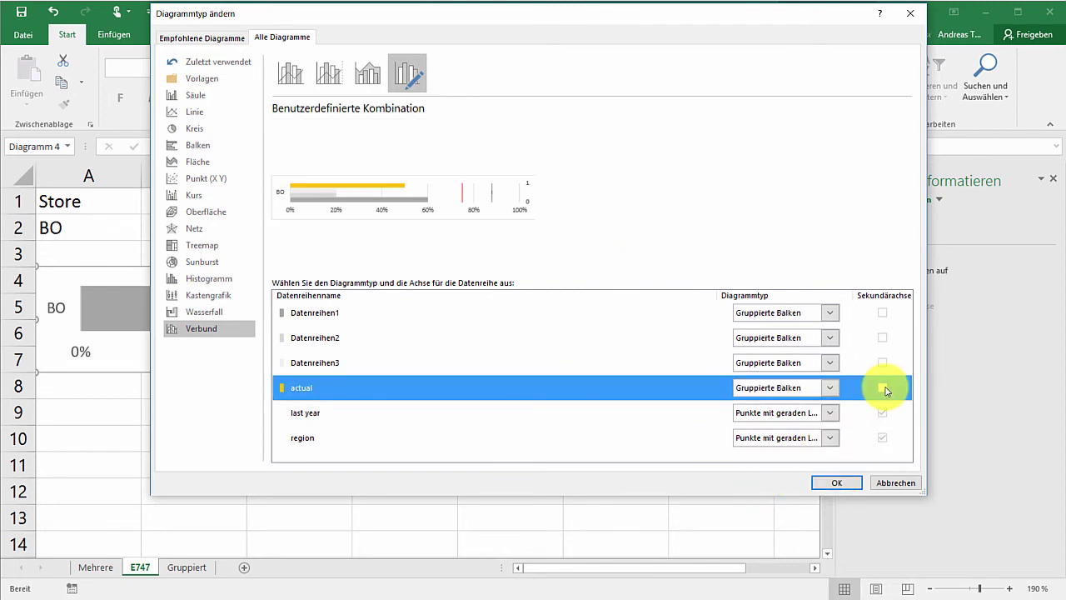
left_click(825, 388)
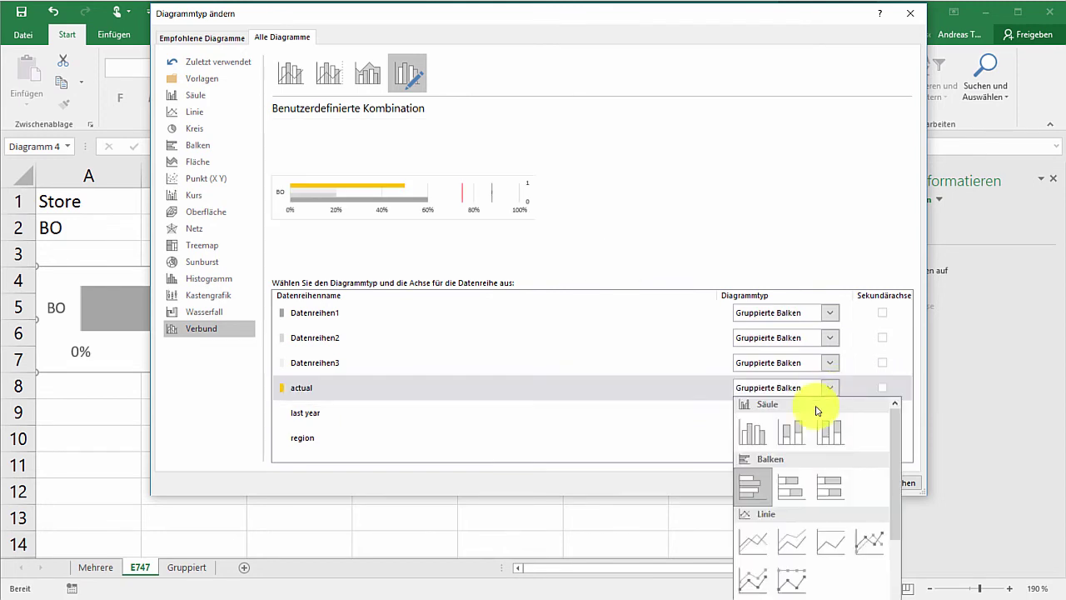
left_click(838, 574)
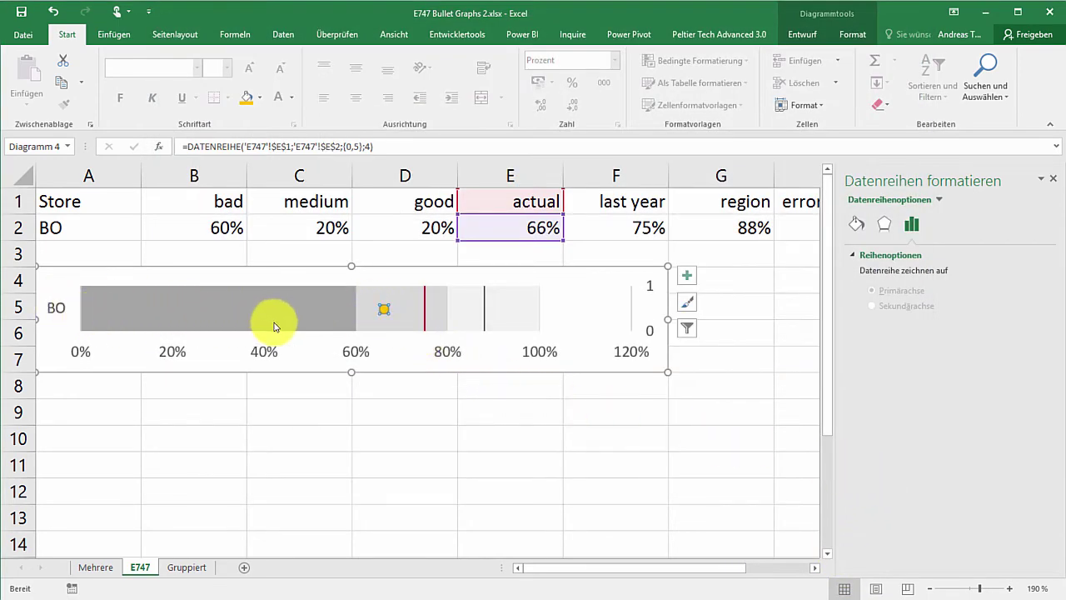
Step: Add error bars to the actual point and set their direction to Minus
right_click(384, 312)
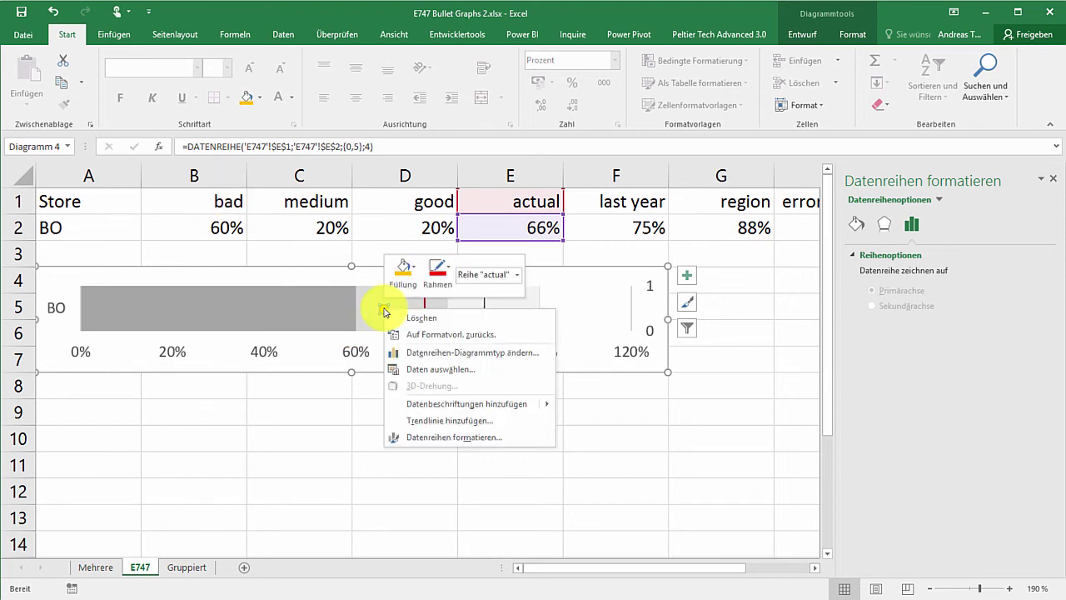
left_click(382, 309)
left_click(686, 276)
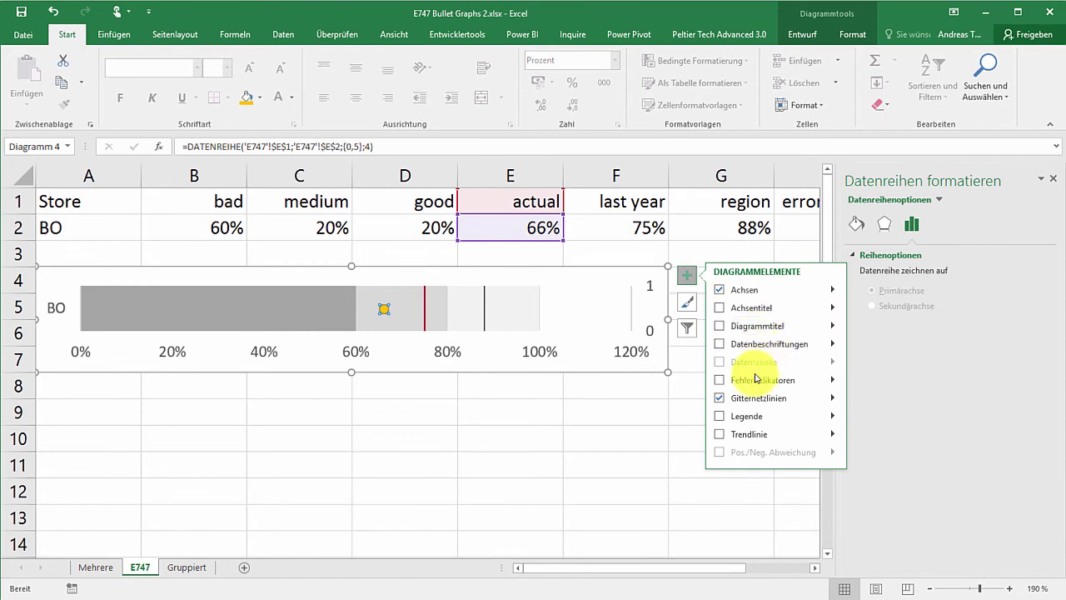
left_click(720, 381)
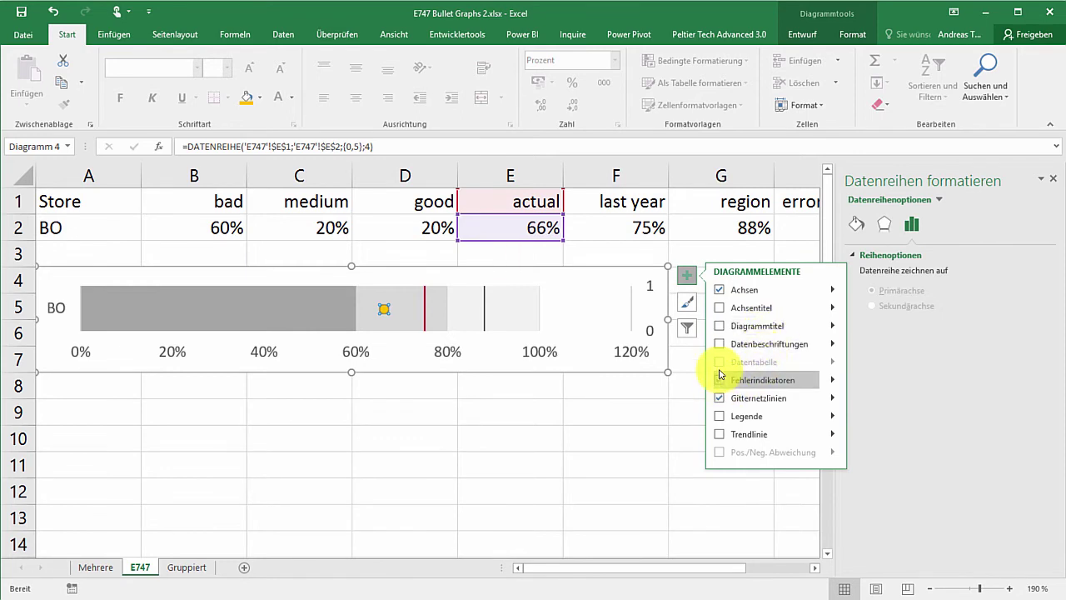
left_click(833, 381)
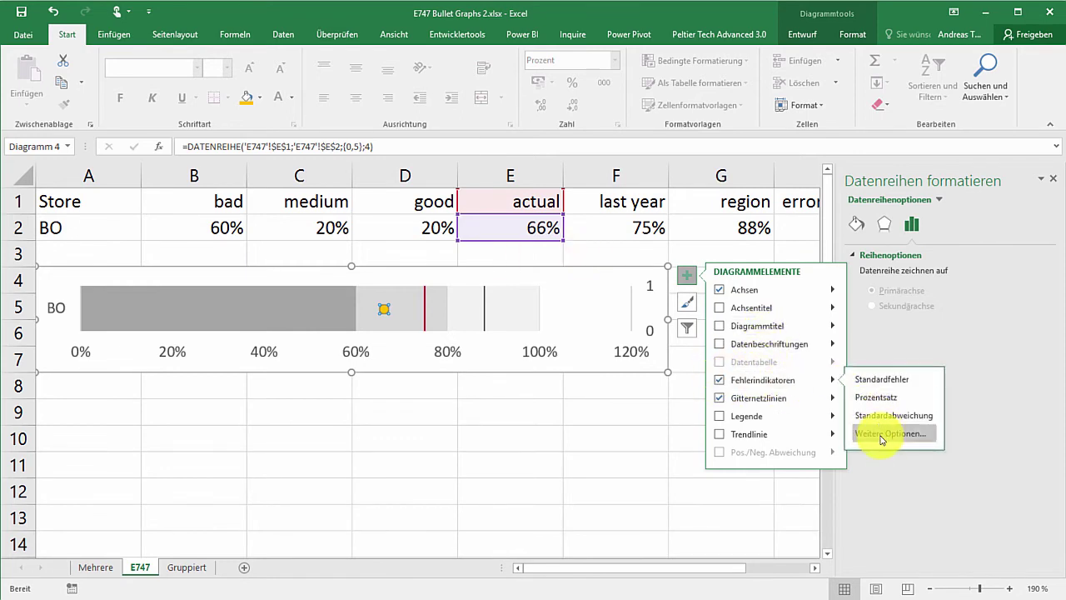
key("Return")
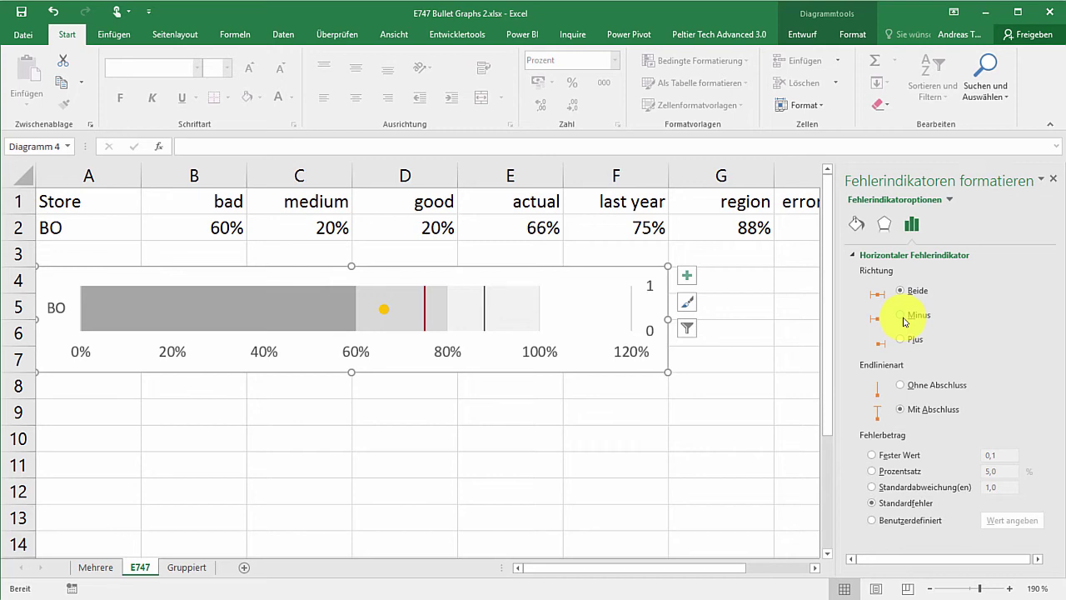
left_click(905, 319)
Step: Use custom error values (negative =E2, positive 0) with No Cap end style
left_click(878, 522)
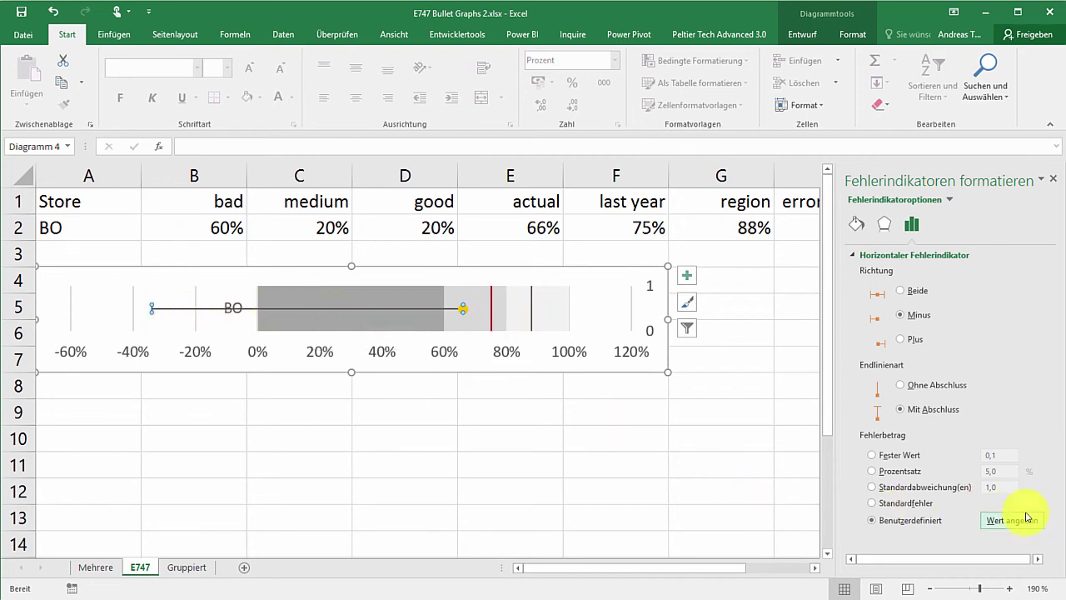
left_click(1016, 522)
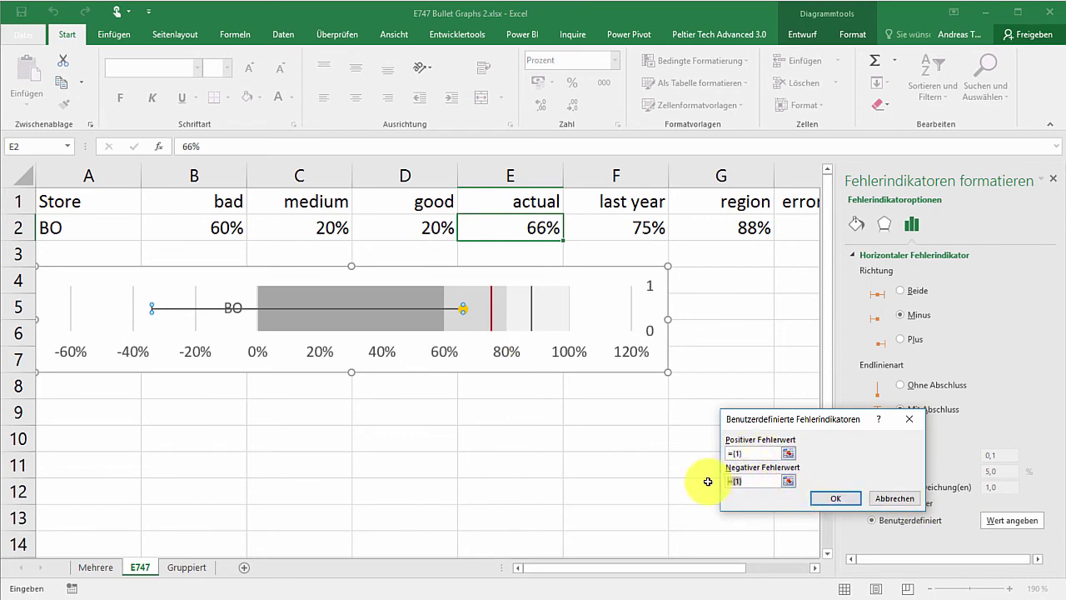
left_click(516, 230)
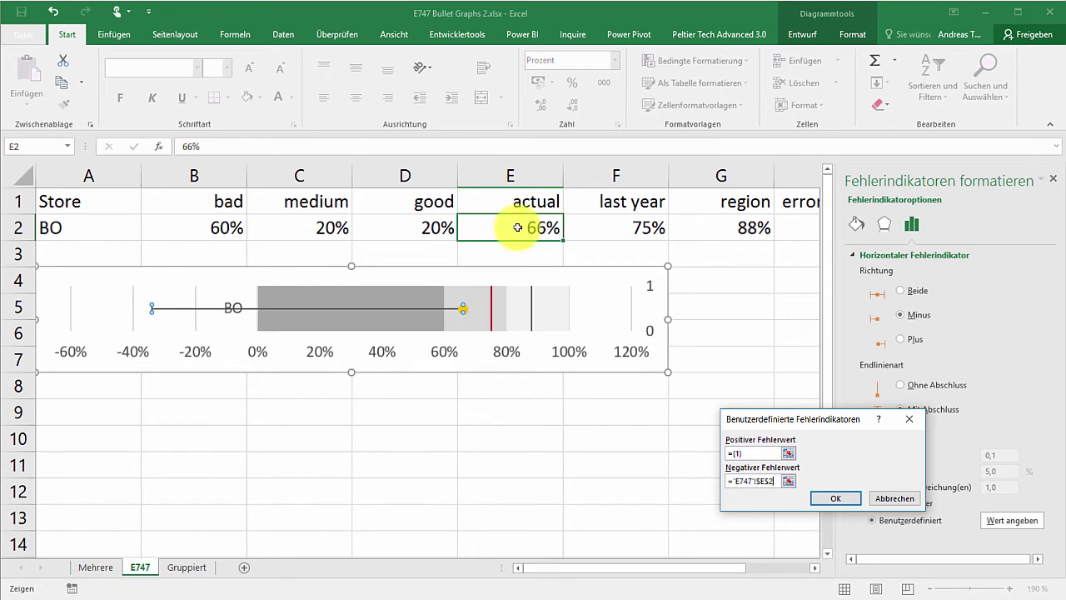
left_click(848, 498)
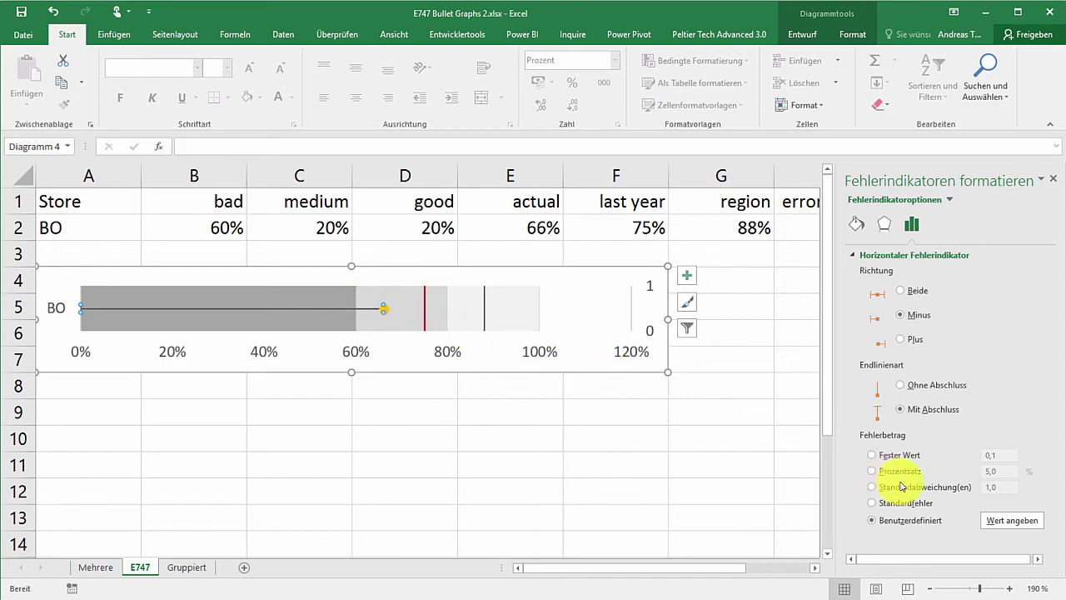
left_click(1004, 518)
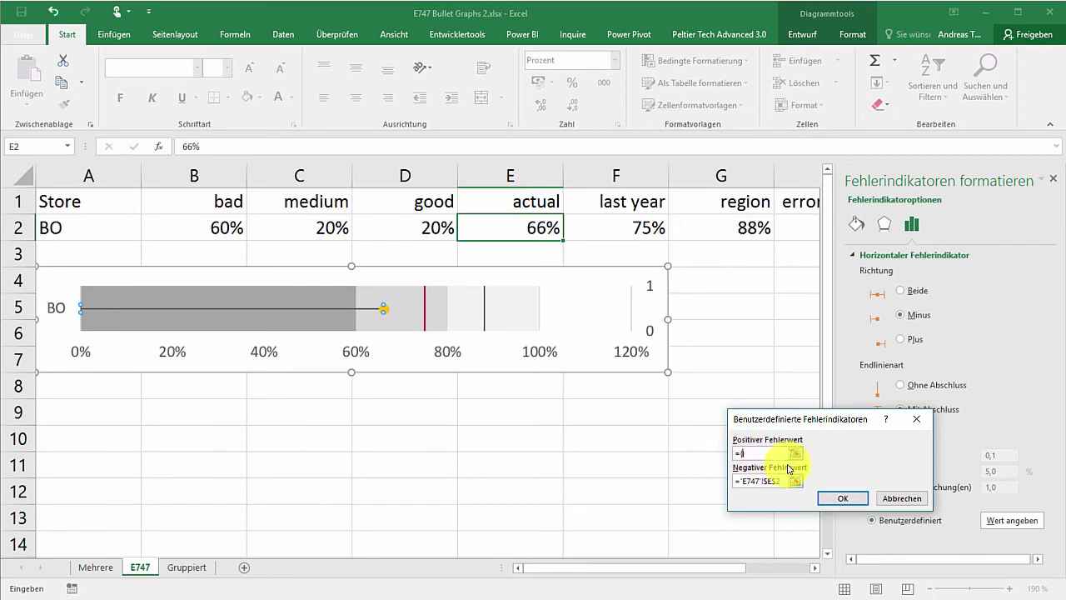
left_click(841, 498)
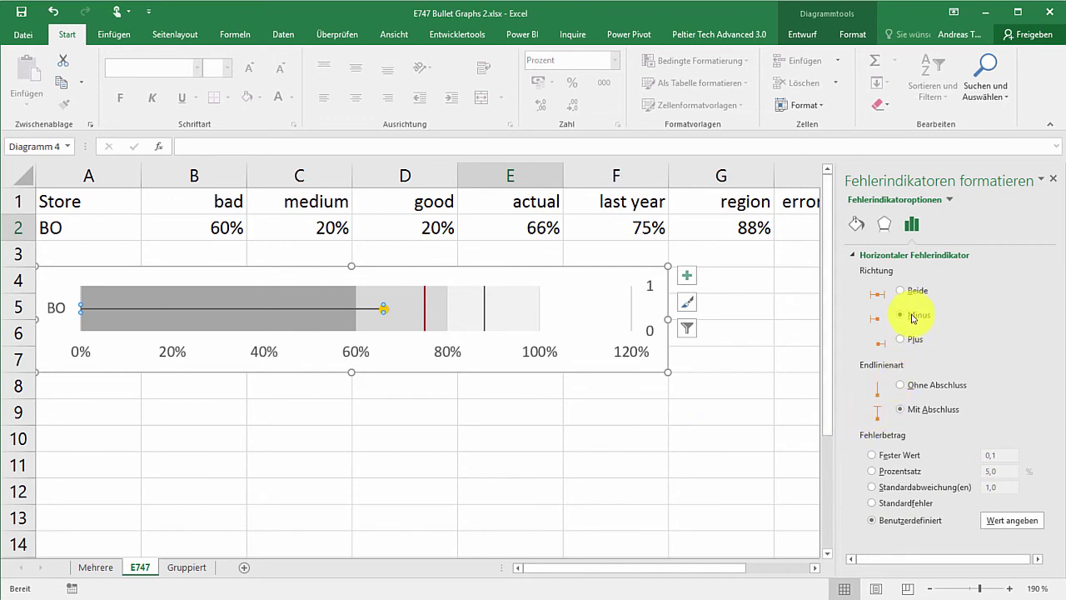
left_click(901, 386)
Step: Hide the actual series marker by setting its marker options to None
left_click(384, 308)
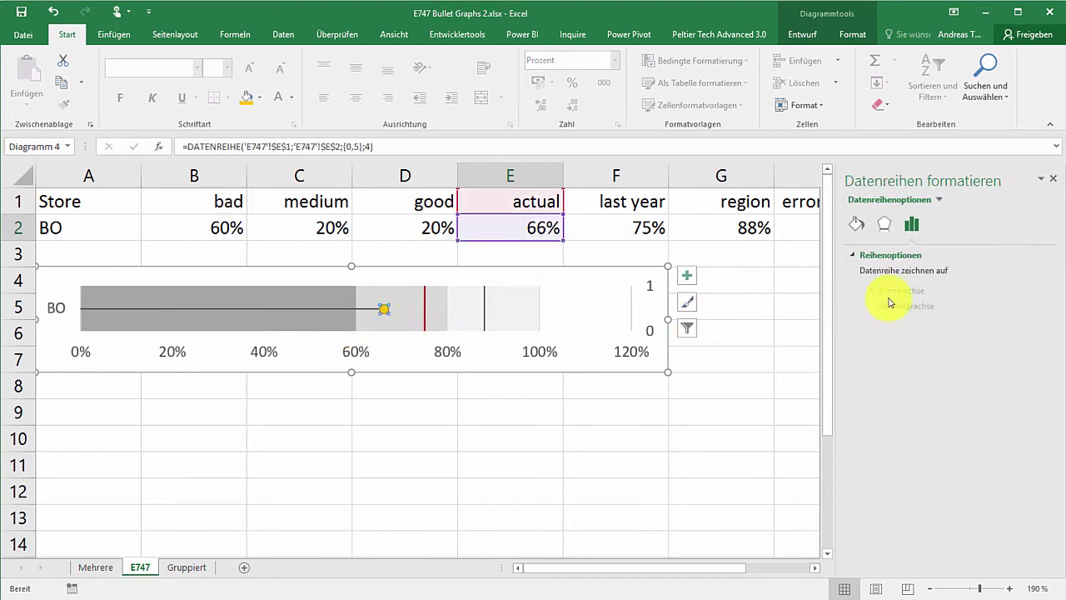
left_click(855, 224)
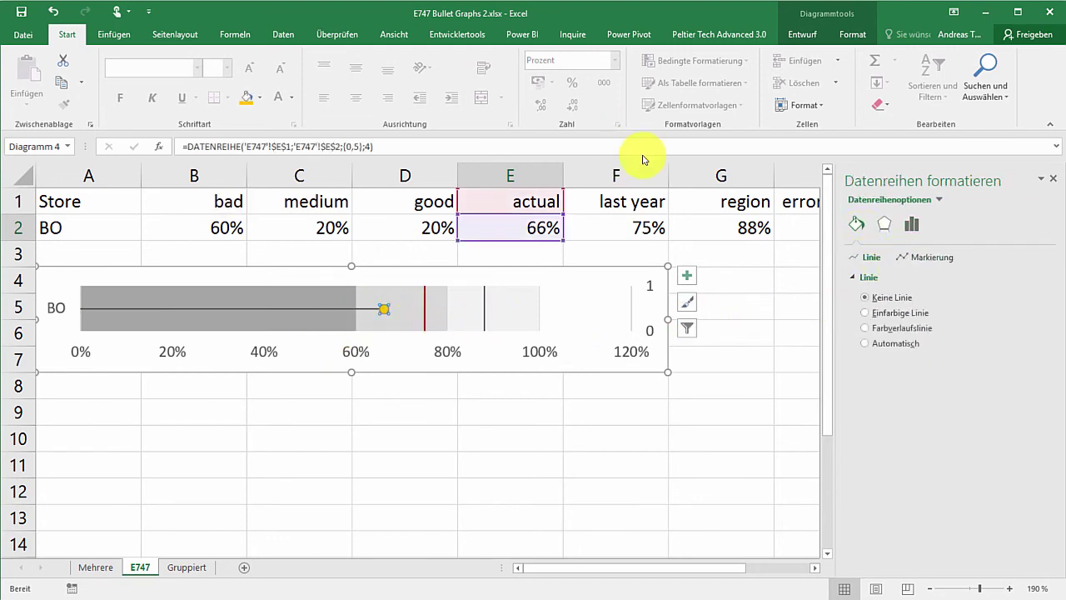
left_click(905, 258)
left_click(874, 276)
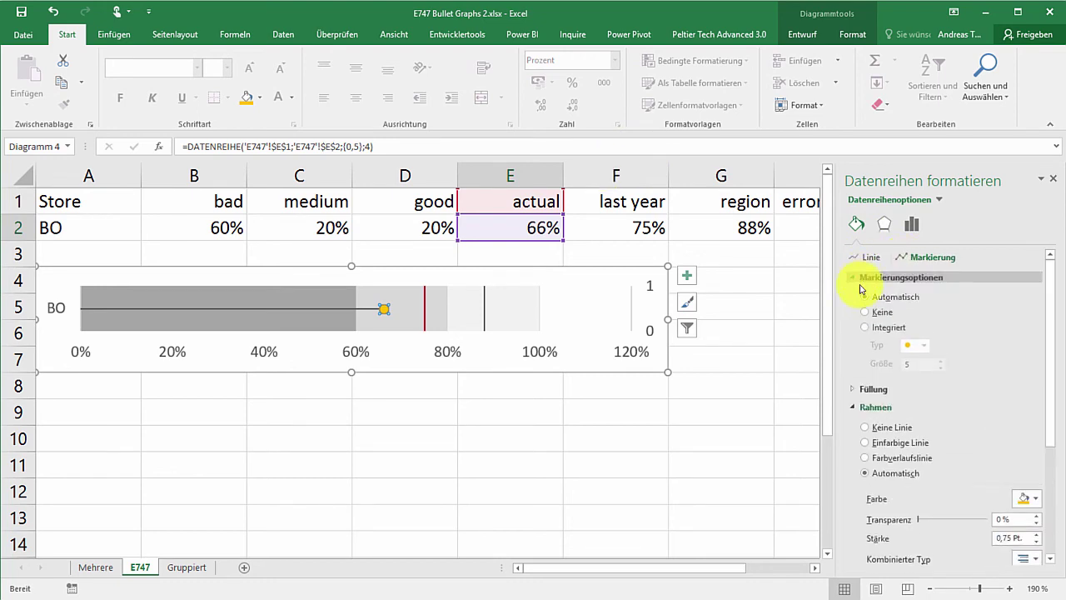
Step: Widen the actual error bar line to about 10.75 pt
left_click(367, 309)
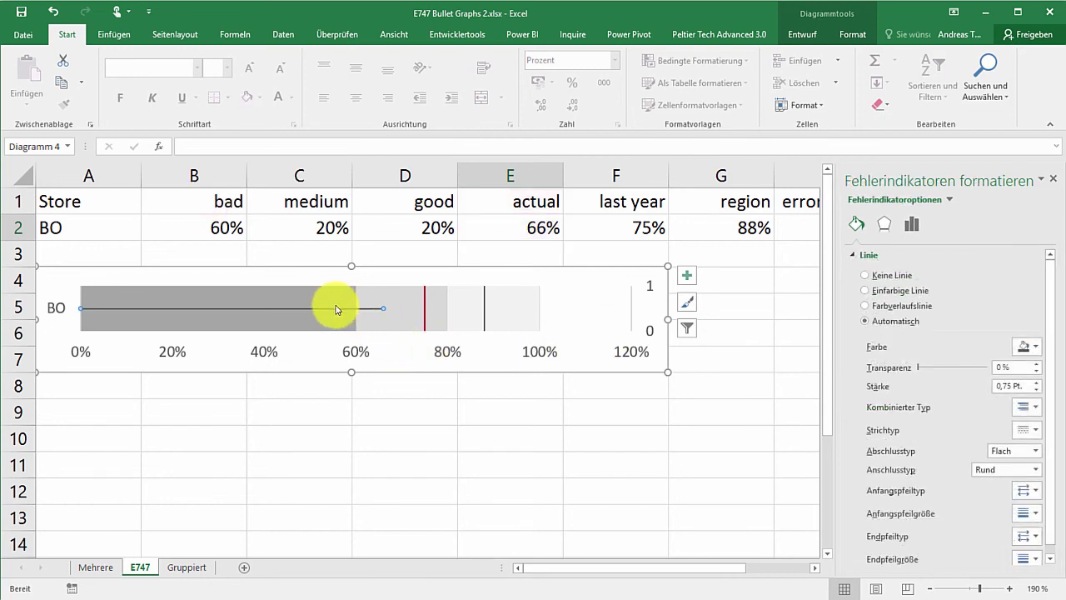
left_click(1036, 382)
key("Up")
key("Up")
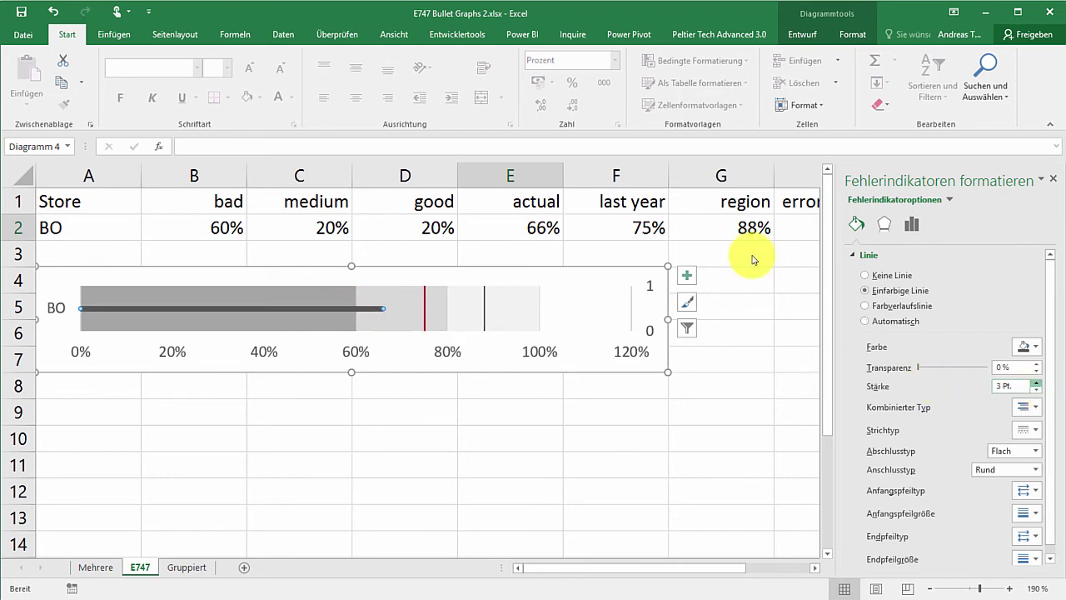
key("Up")
key("Up")
key("Up")
key("Up")
key("Up")
key("Up")
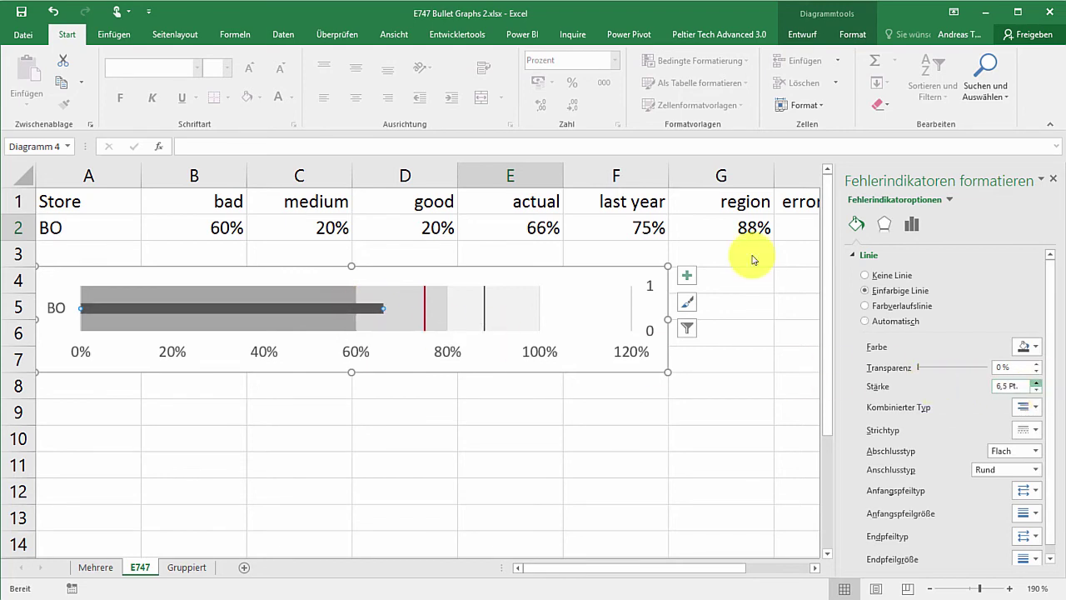
key("Up")
key("Up")
key("Up")
key("Up")
key("Up")
key("Up")
key("Up")
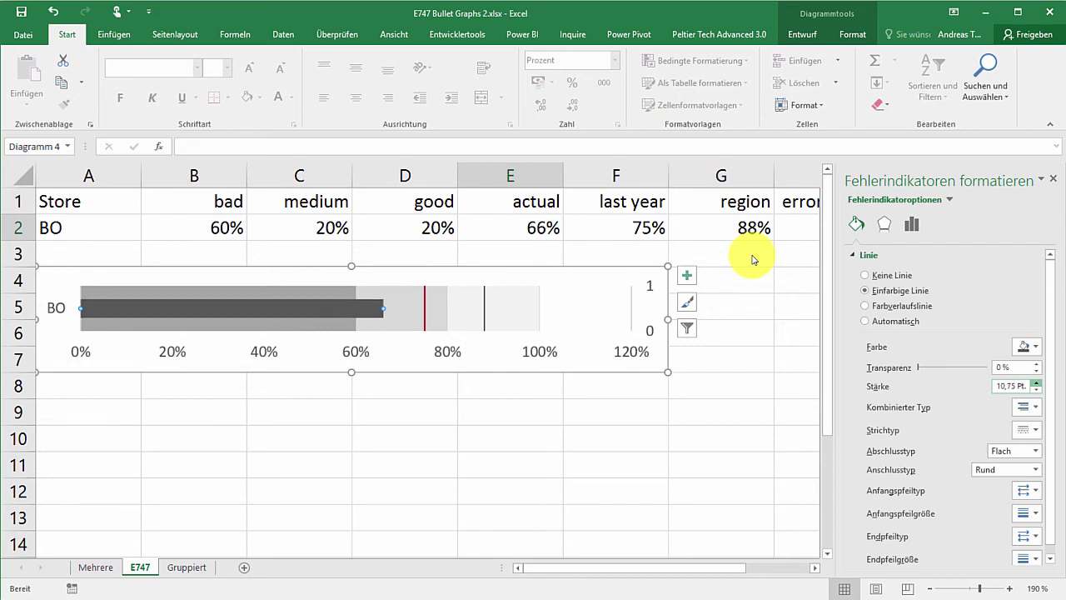
left_click(358, 520)
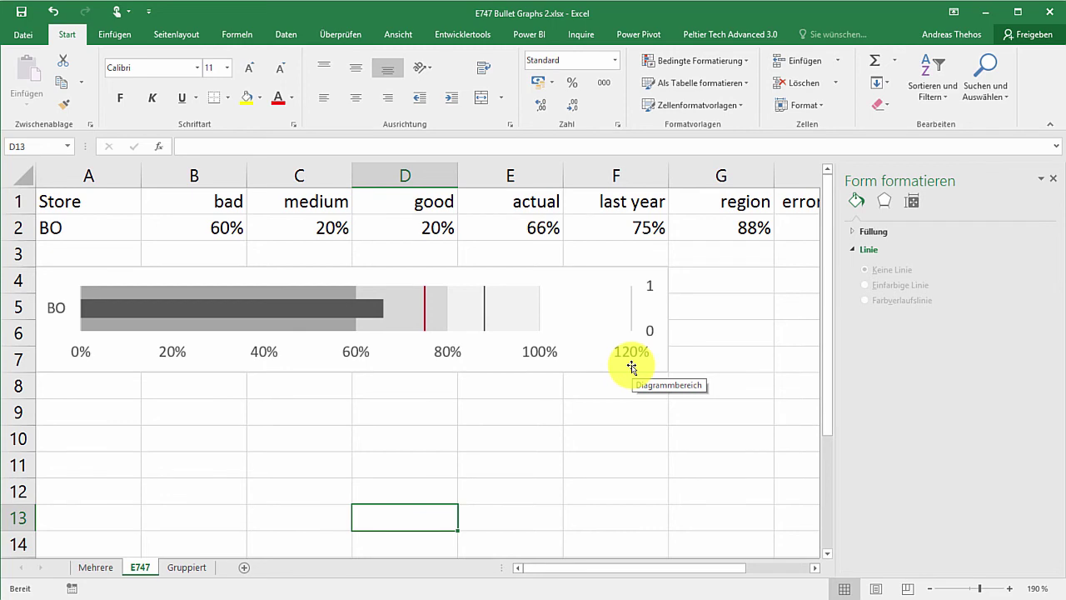
Step: Change the BO values to actual 50%, last year 66% and region 60%
left_click(540, 233)
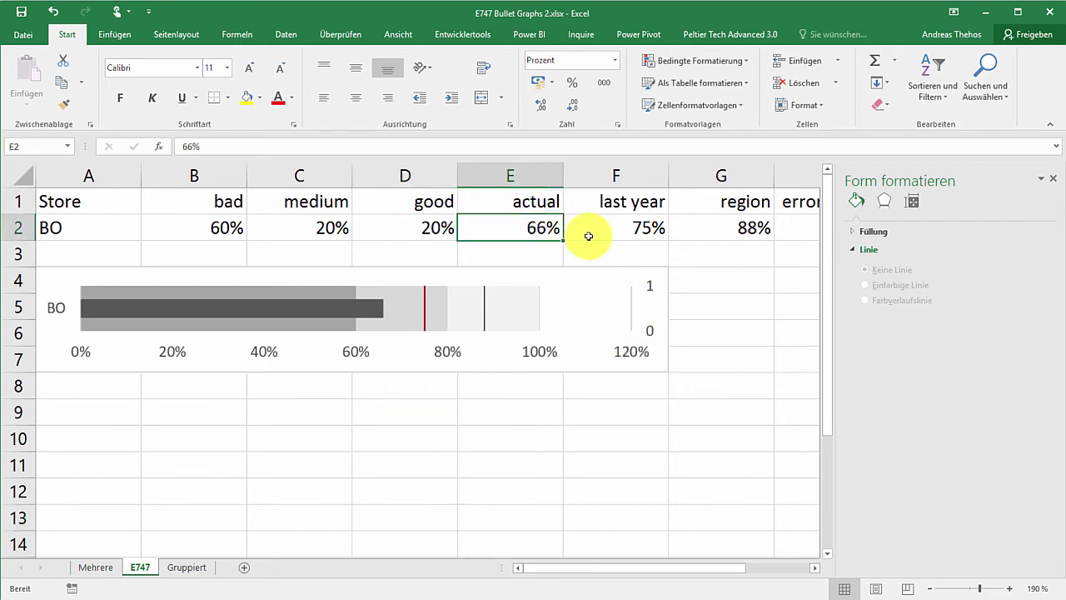
type("90")
key("Return")
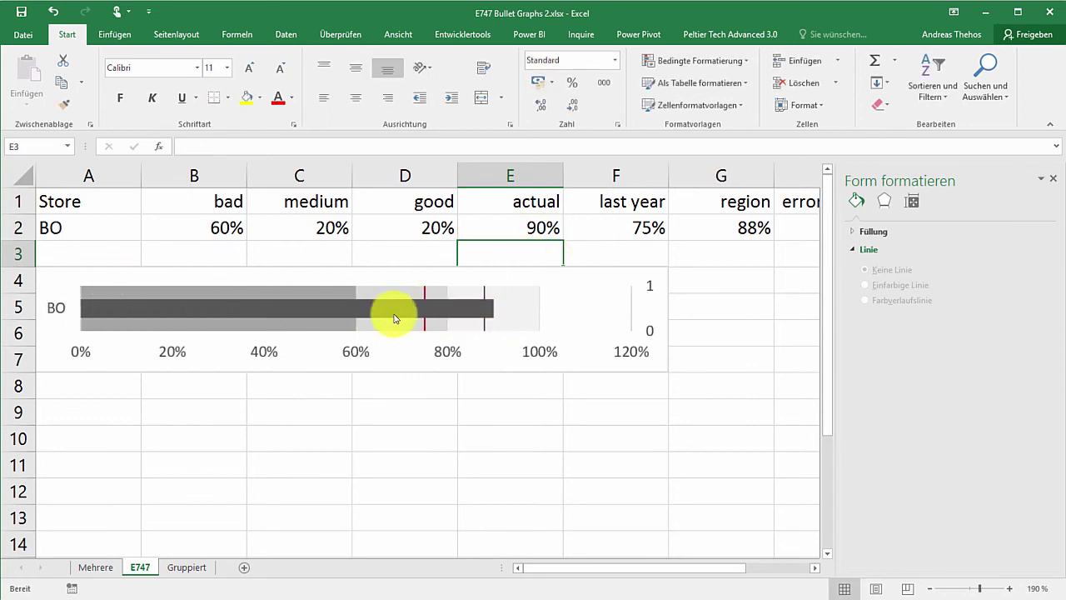
left_click(537, 233)
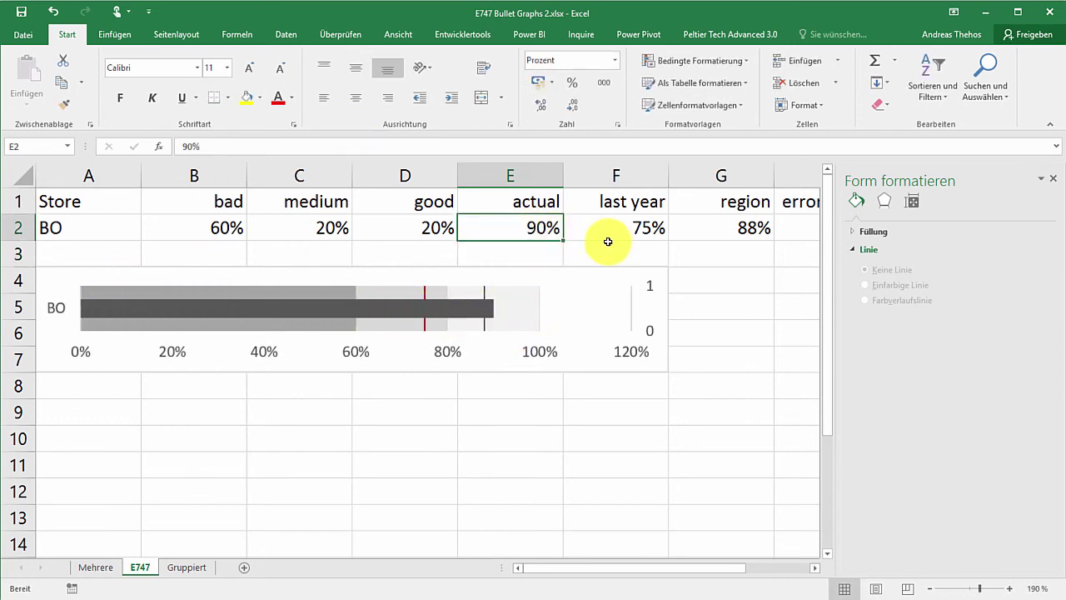
type("50%")
key("Return")
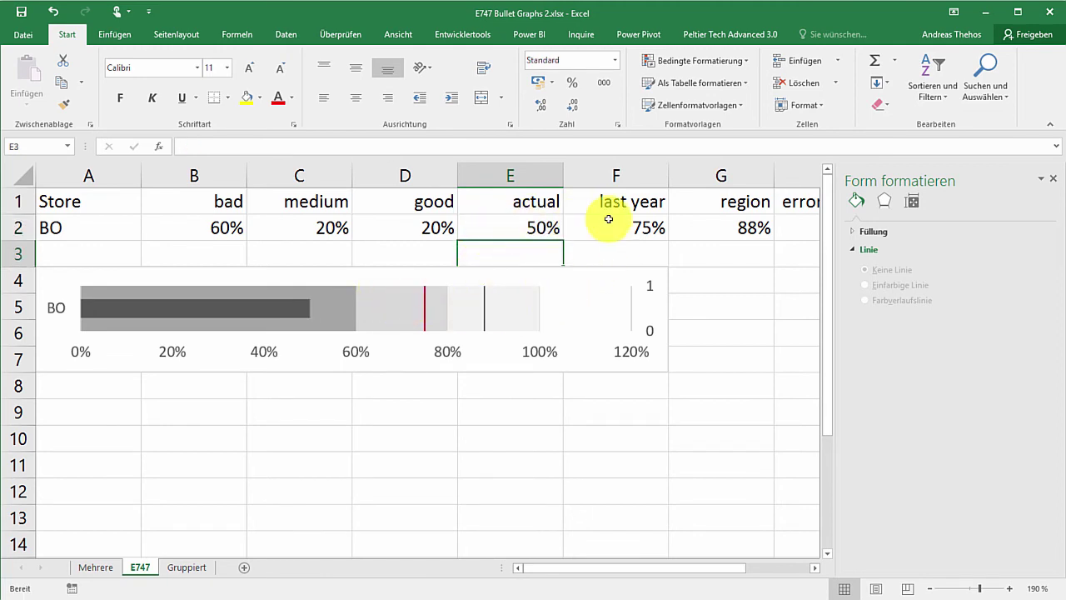
left_click(616, 225)
type("66%")
key("Return")
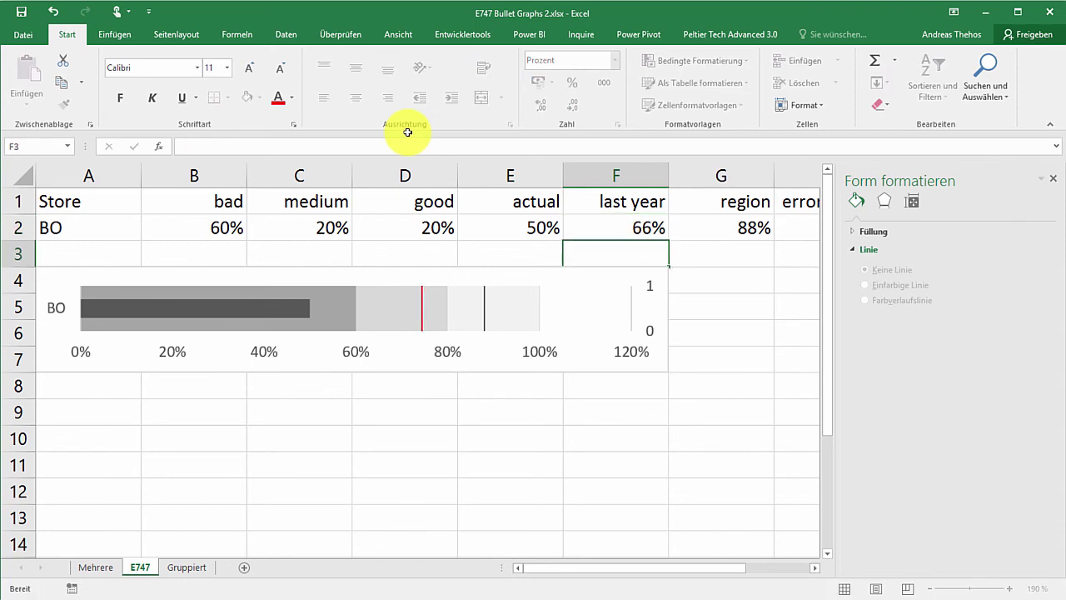
left_click(783, 227)
left_click(761, 228)
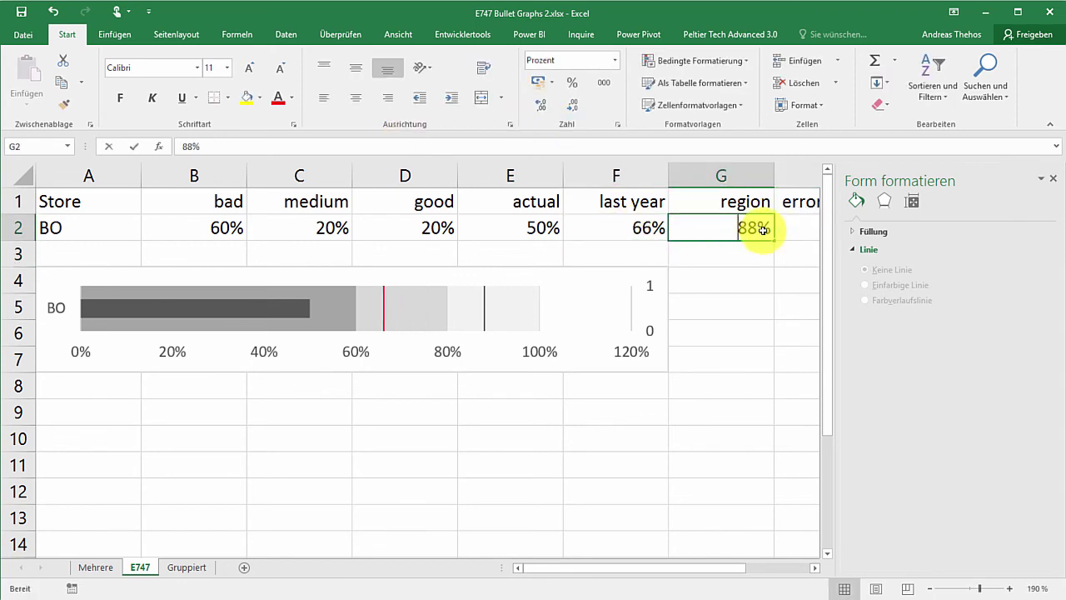
type("60%")
key("Return")
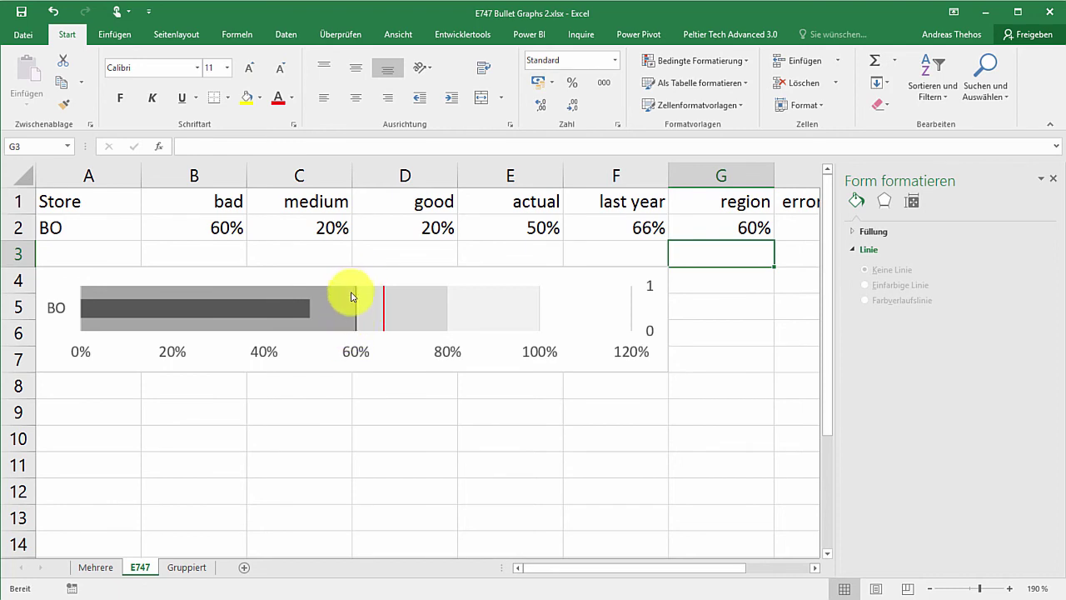
Step: Remove the secondary 1/0 vertical axis from the bullet chart
left_click(356, 304)
left_click(356, 305)
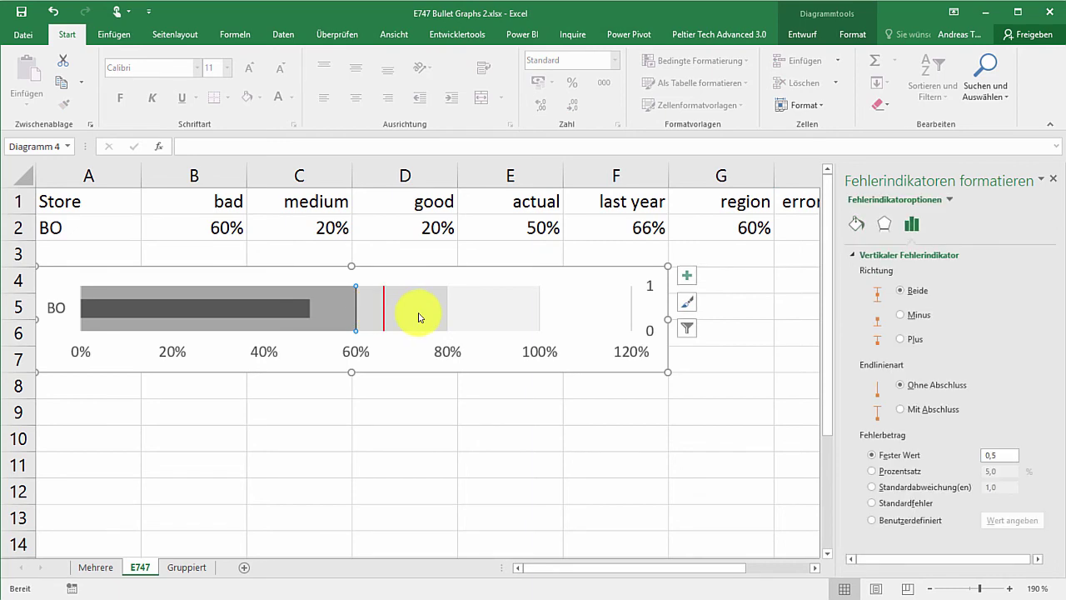
left_click(651, 329)
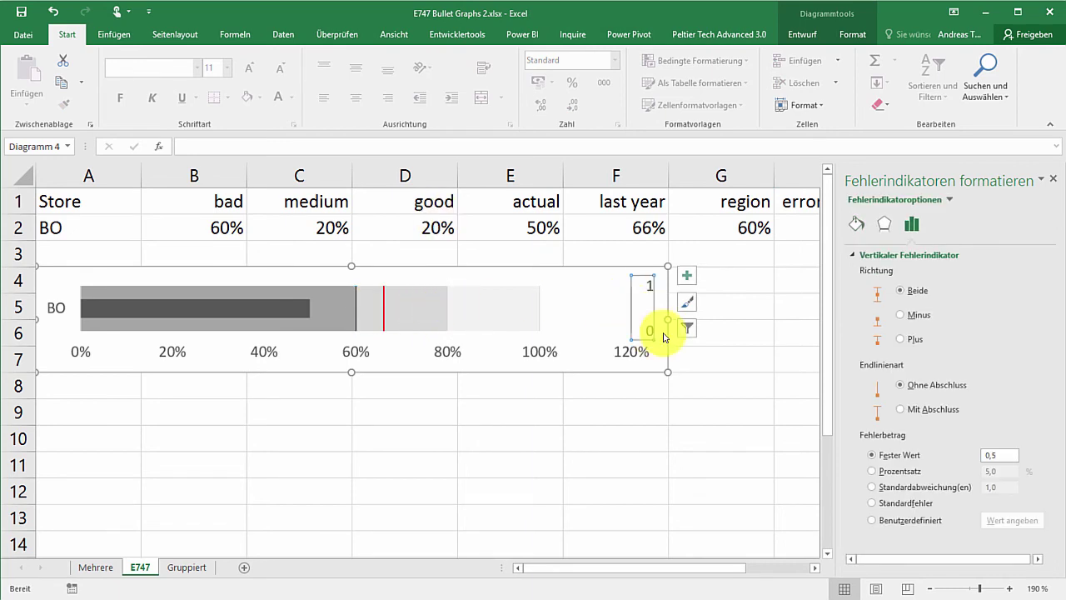
left_click(666, 351)
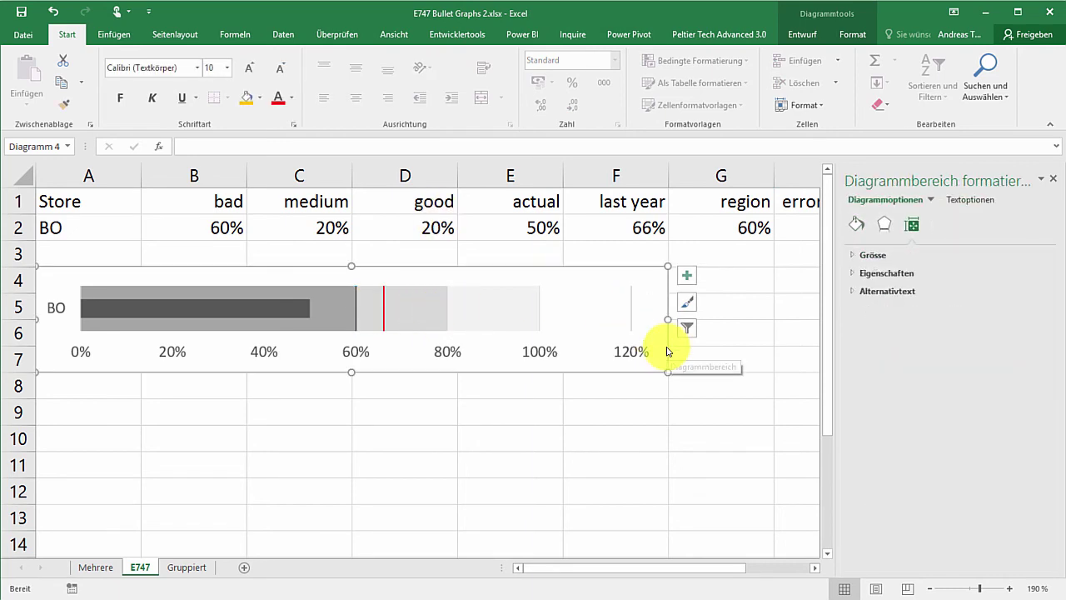
Step: Set the horizontal axis bounds to minimum 0 and maximum 1,0 (100%)
left_click(646, 351)
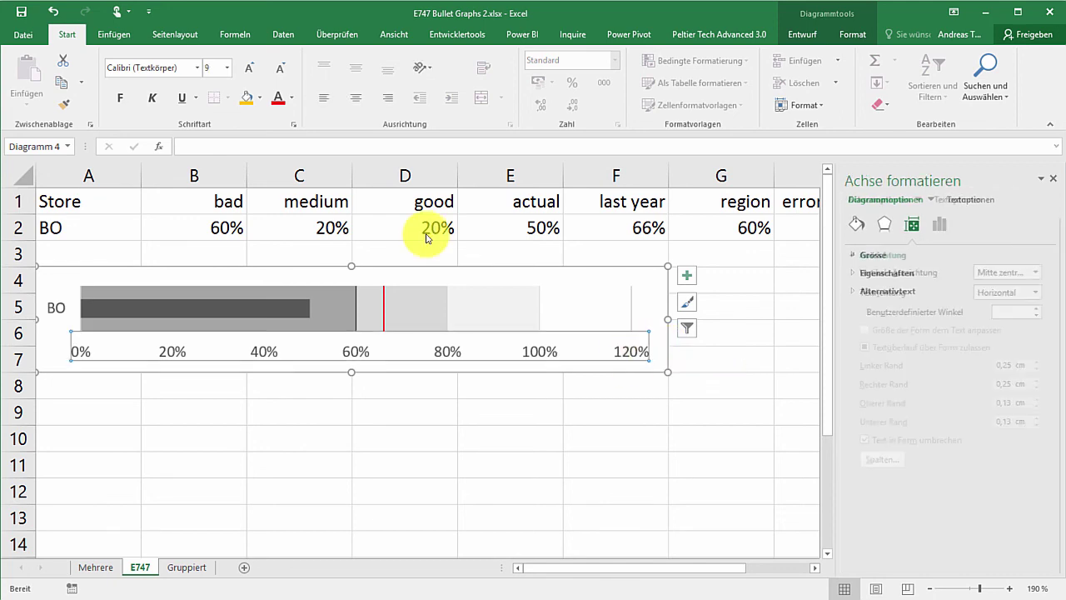
left_click(941, 226)
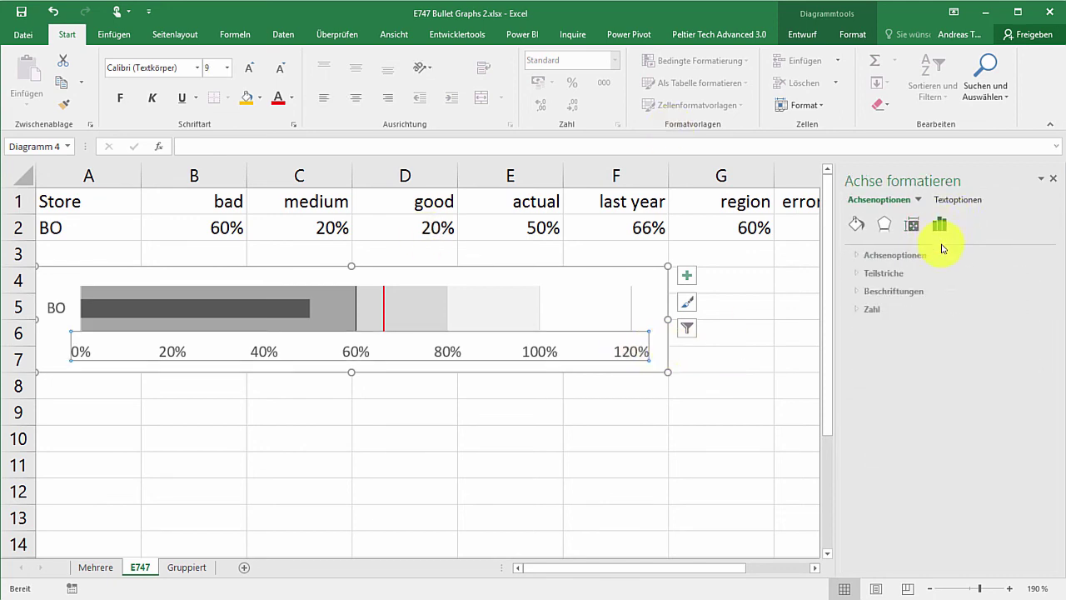
left_click(889, 255)
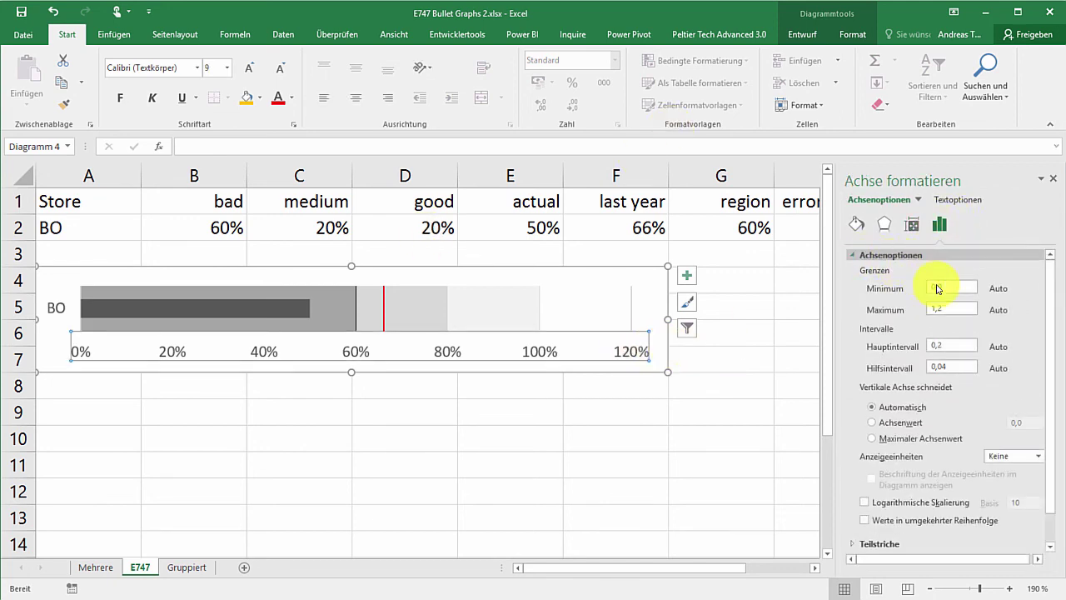
left_click_drag(970, 308, 918, 312)
type("1")
left_click(949, 286)
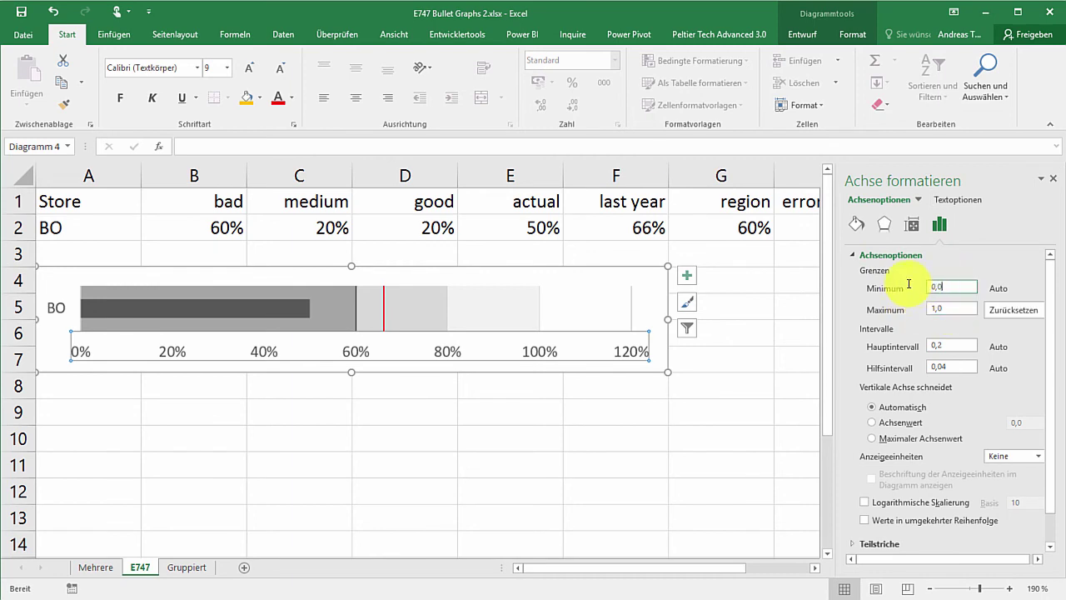
type("0")
left_click(690, 396)
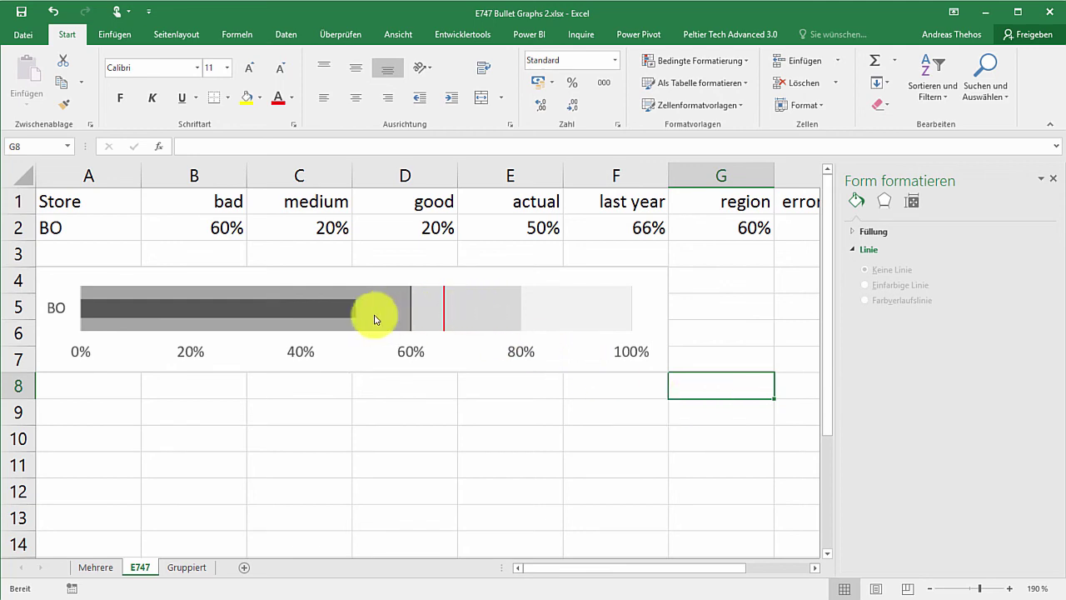
Step: Change the actual value in cell E2 to 70%
left_click(516, 225)
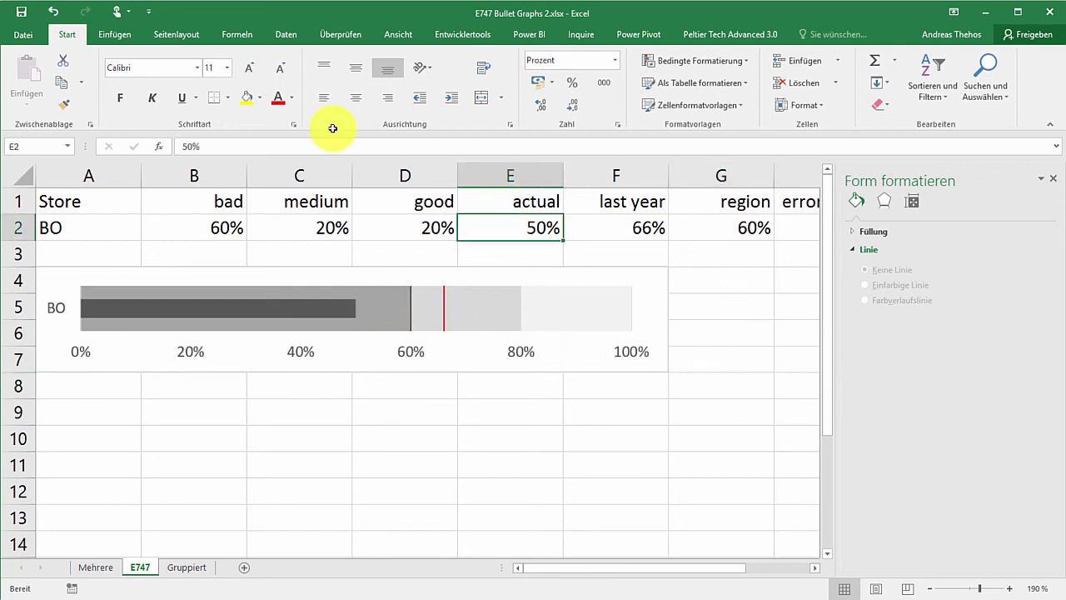
type("7")
key("Return")
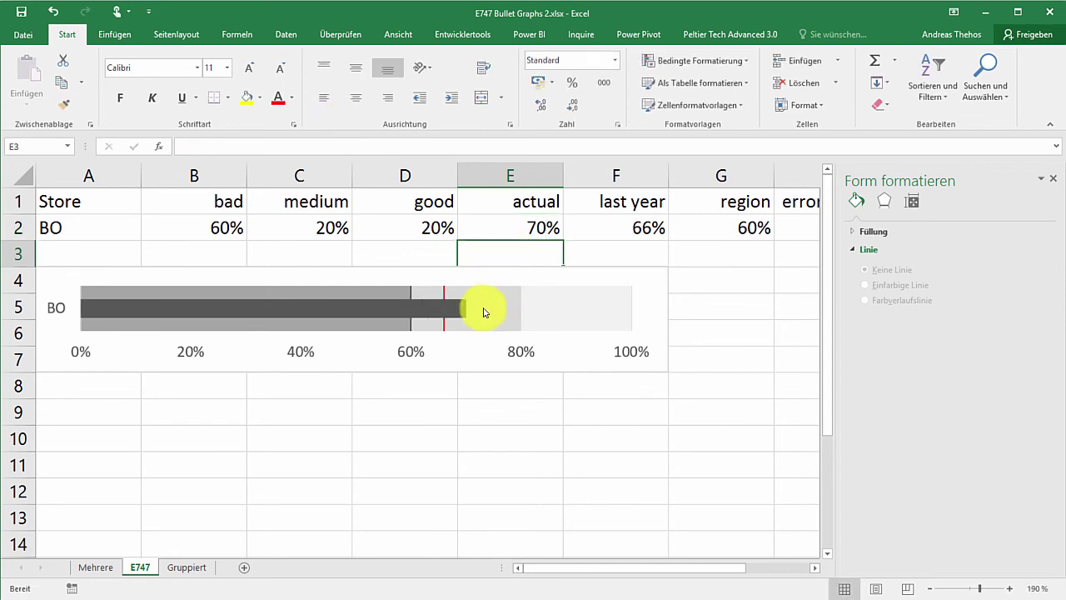
Step: Select the bullet chart and bring up its Chart Elements list
left_click(461, 313)
left_click(460, 313)
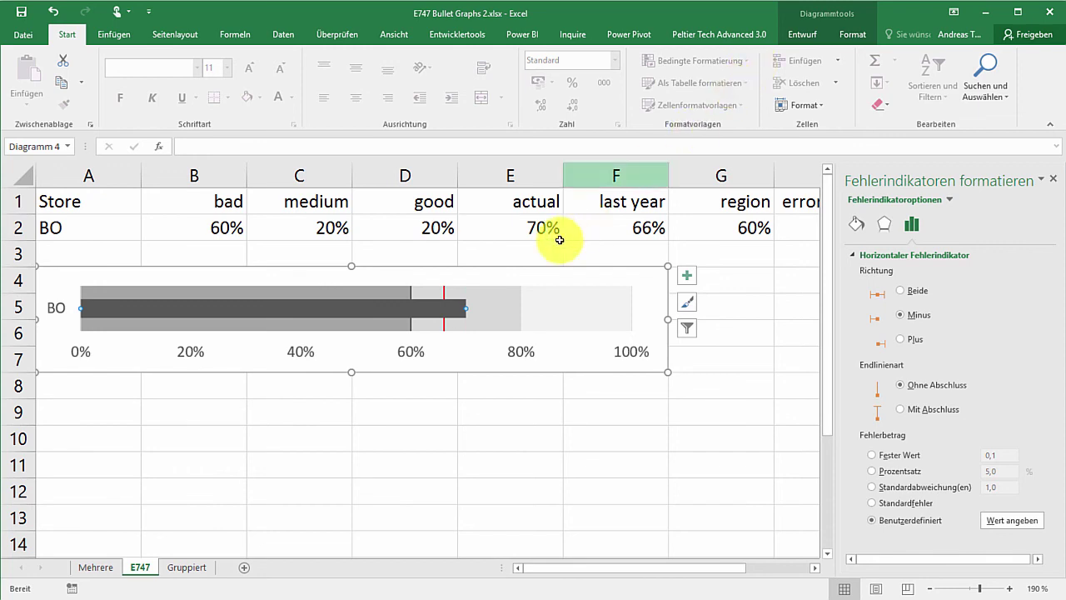
mouse_move(485, 318)
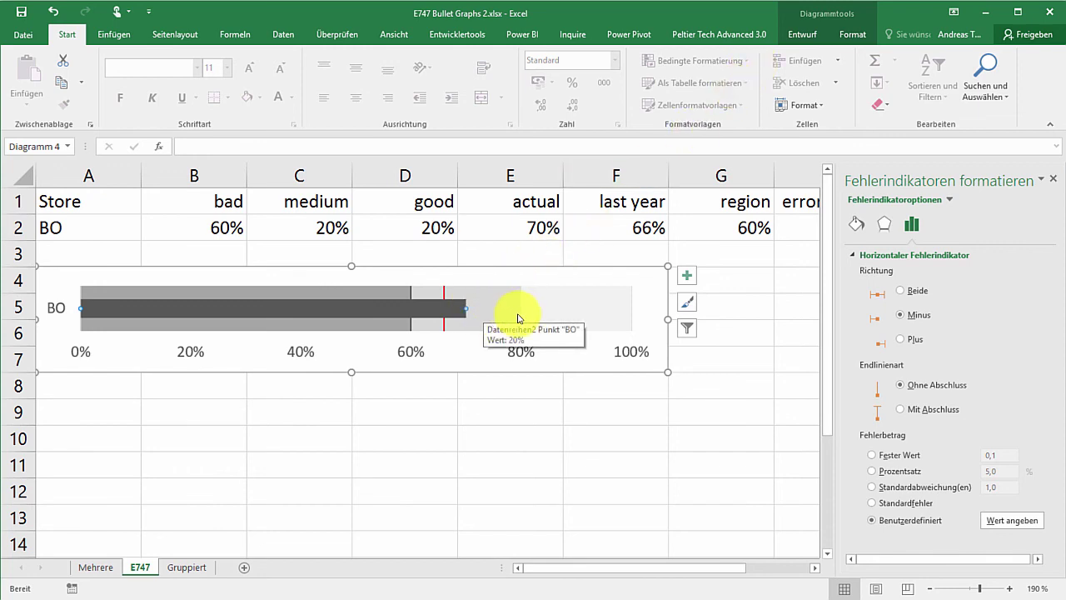
left_click(686, 275)
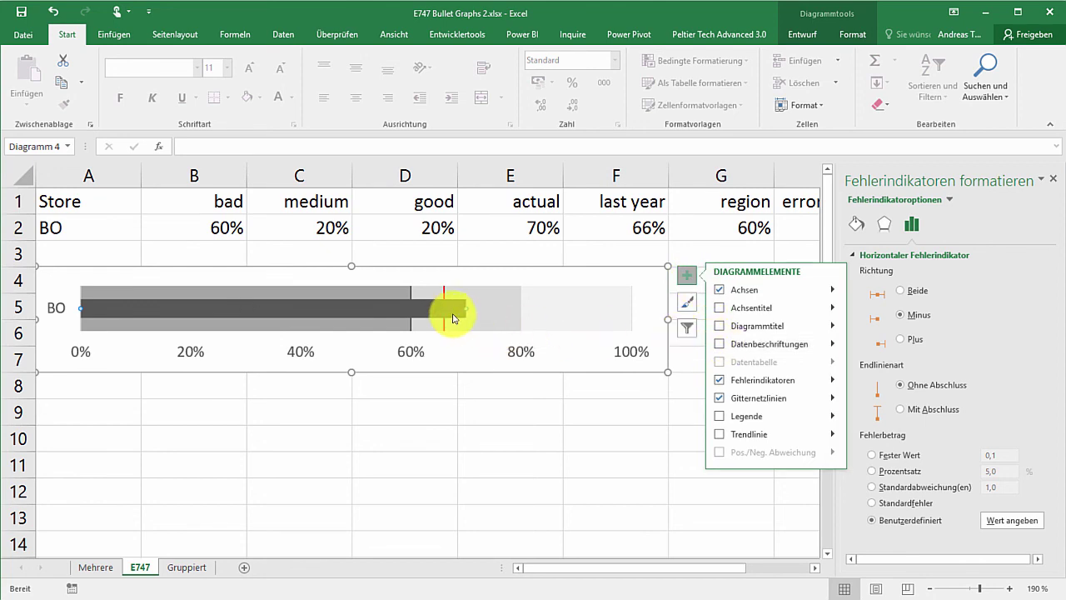
Step: Select the 'actual' data series via Format > Current Selection
left_click(850, 34)
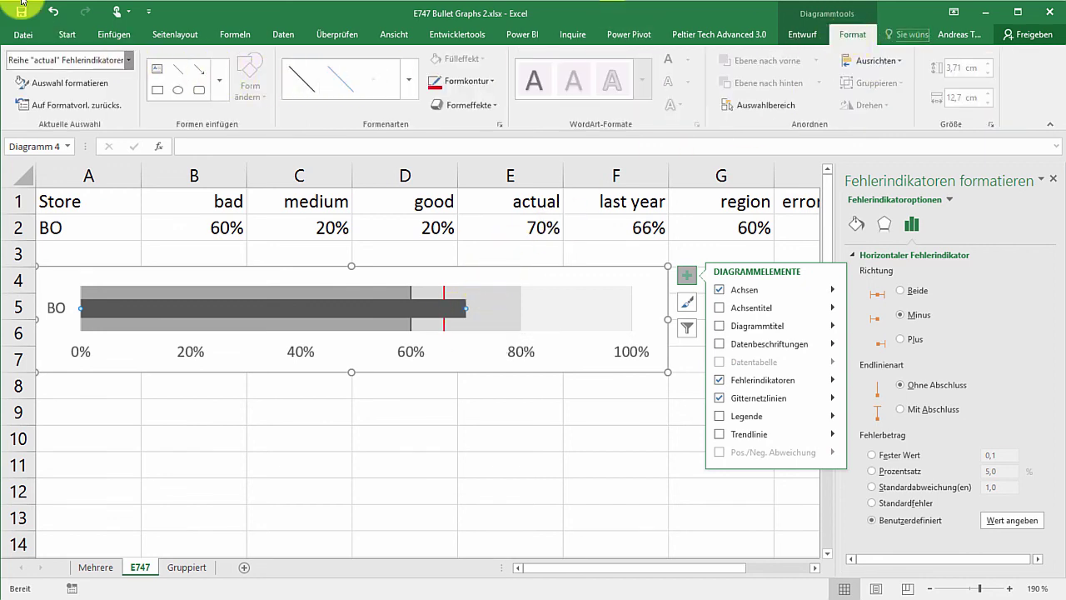
left_click(128, 61)
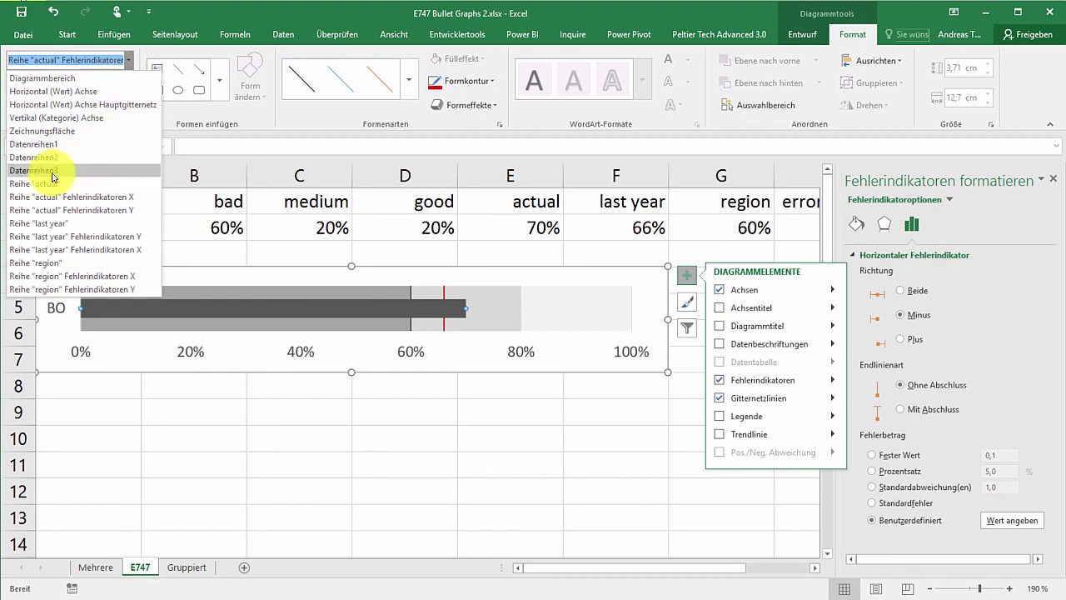
left_click(37, 183)
left_click(381, 307)
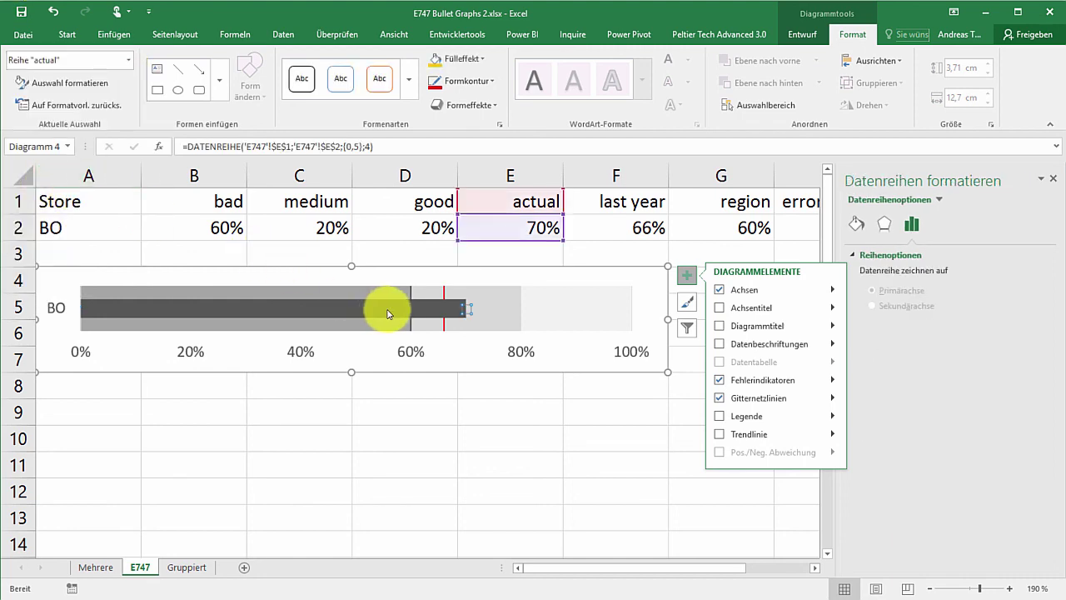
right_click(464, 308)
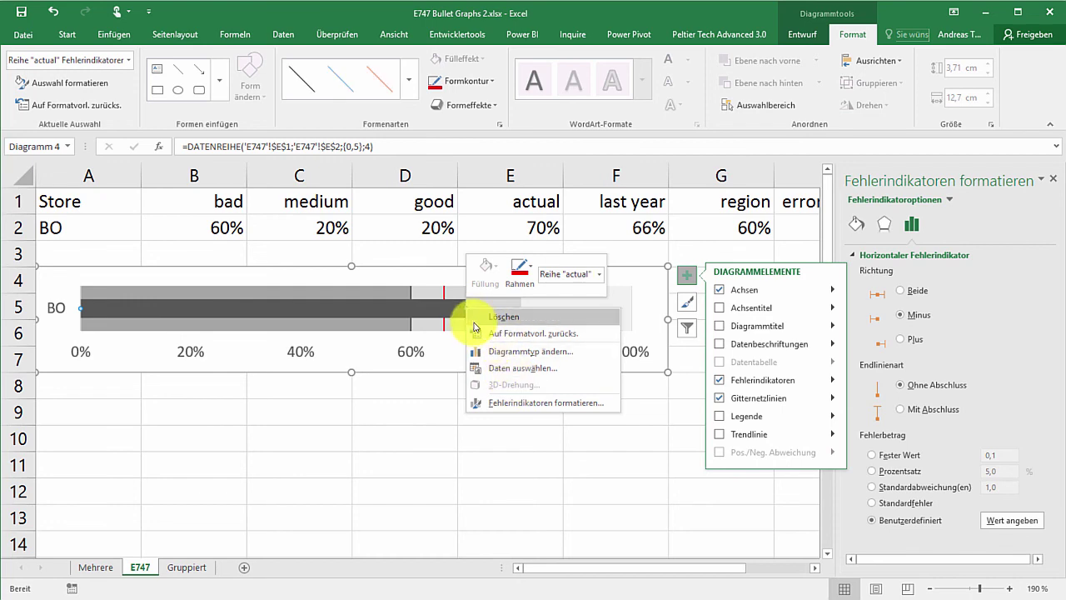
left_click(128, 62)
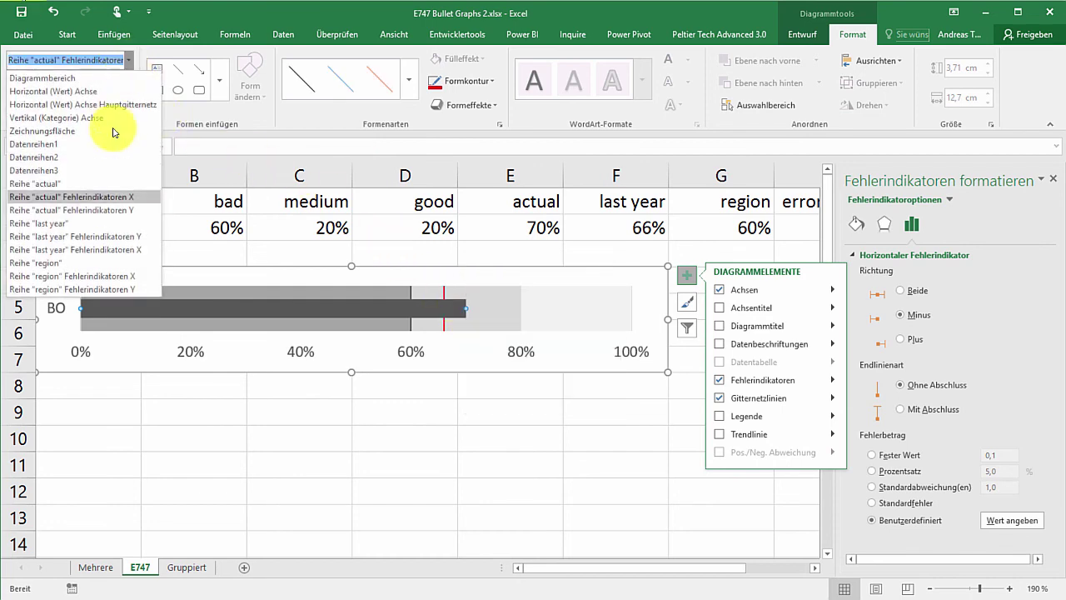
left_click(71, 184)
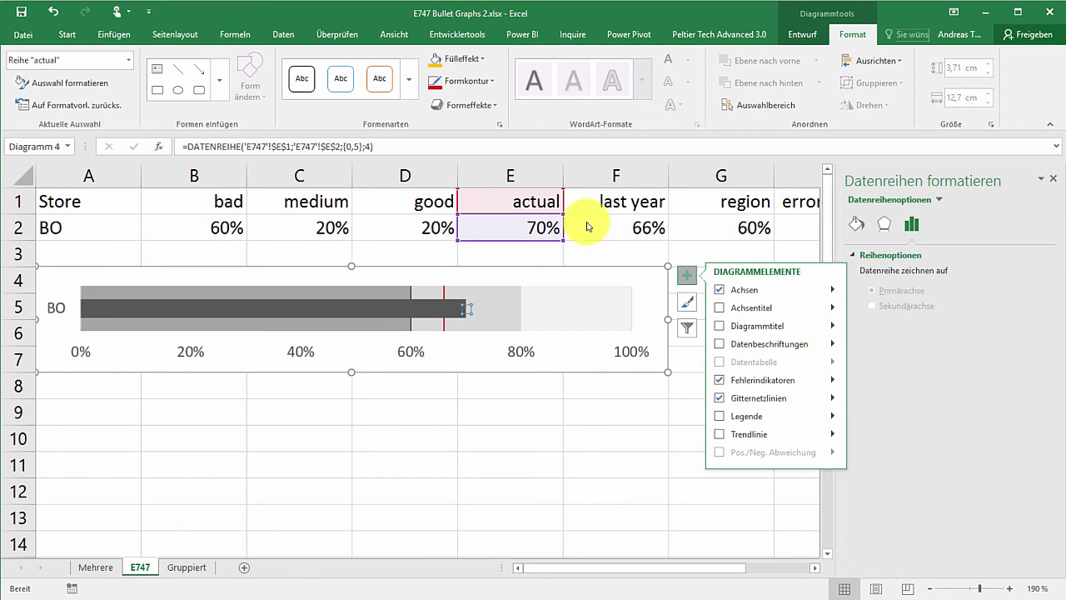
Step: Add a data label to the actual bar showing its X value, 70%, positioned right
left_click(831, 344)
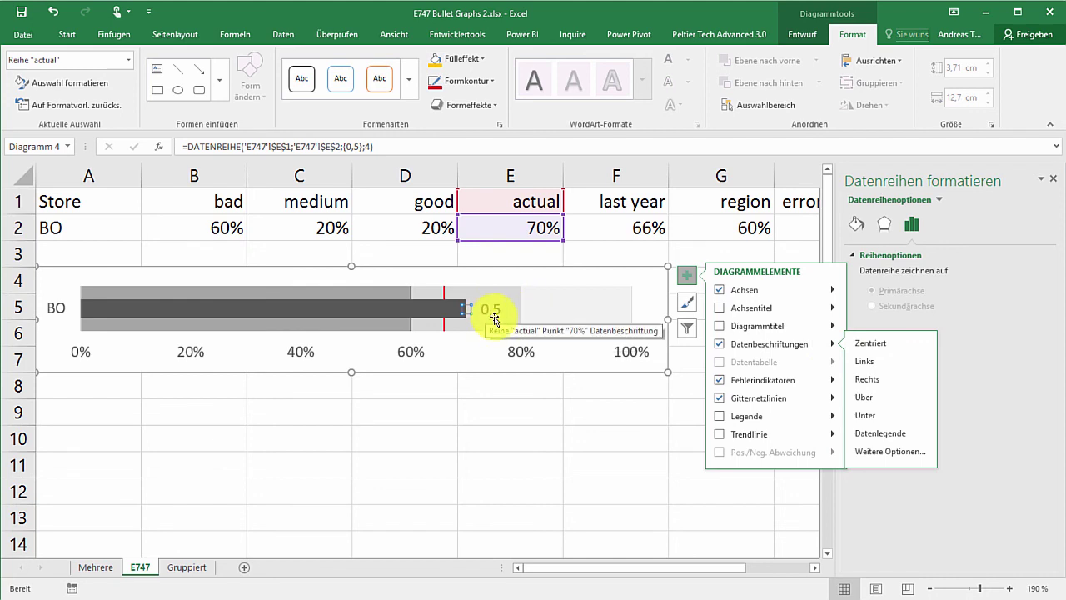
left_click(890, 450)
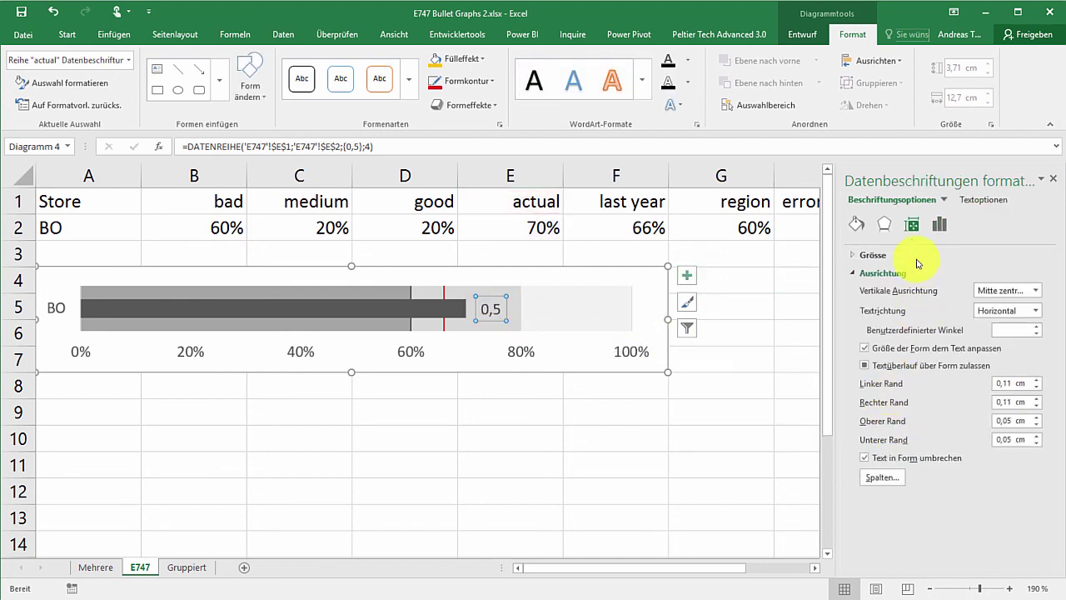
left_click(939, 224)
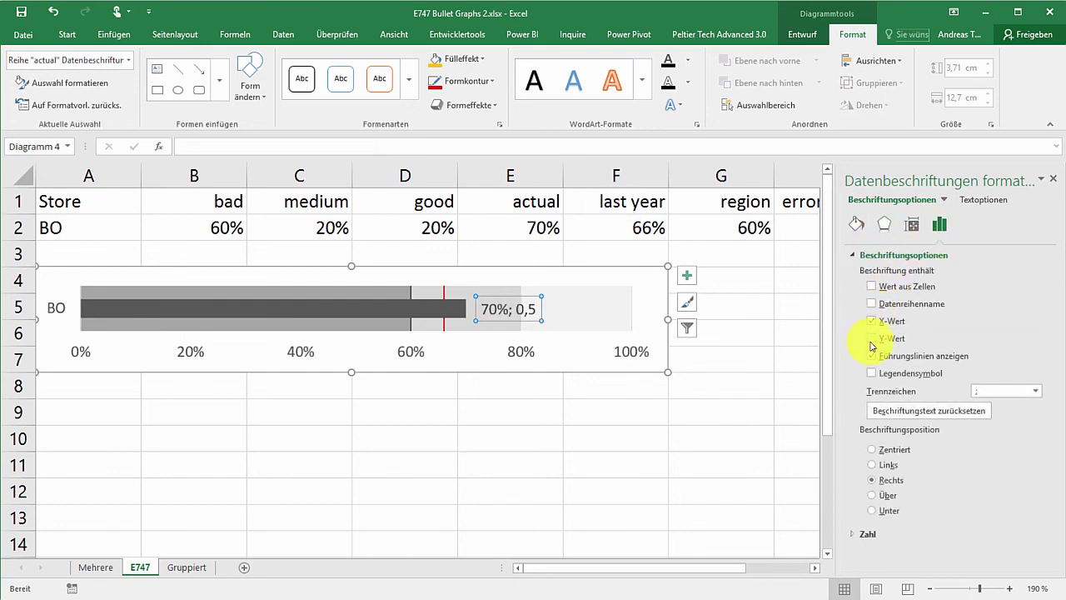
left_click(637, 464)
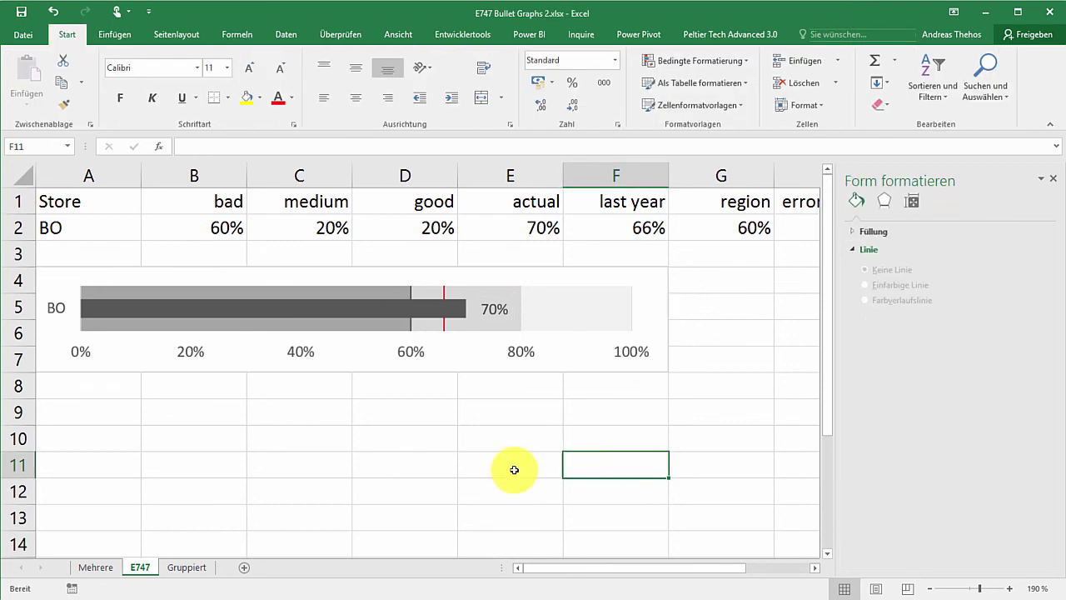
left_click(179, 566)
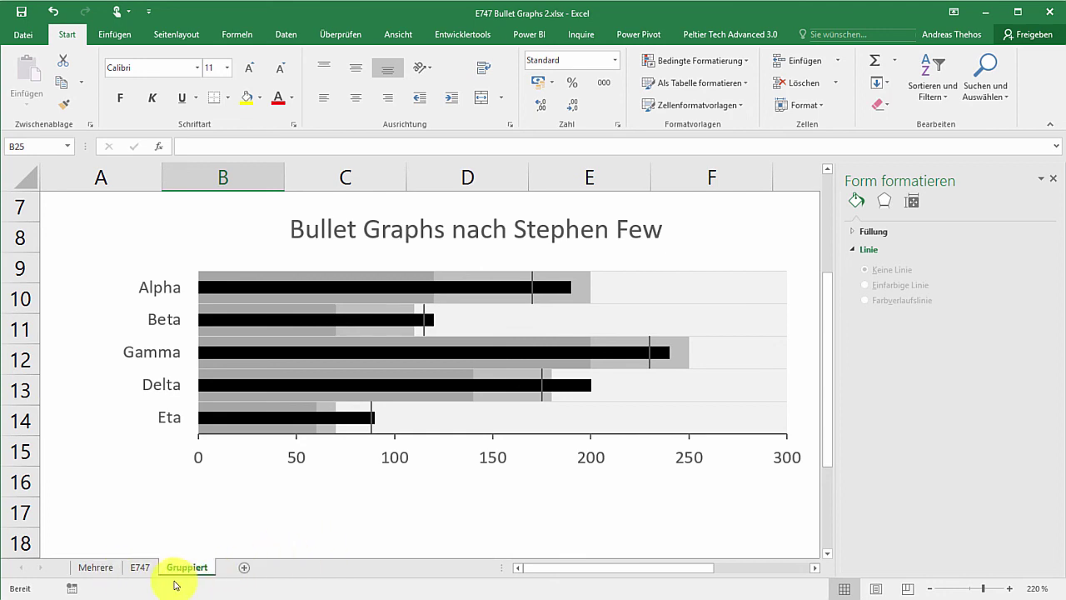
key("ctrl+Page_Up")
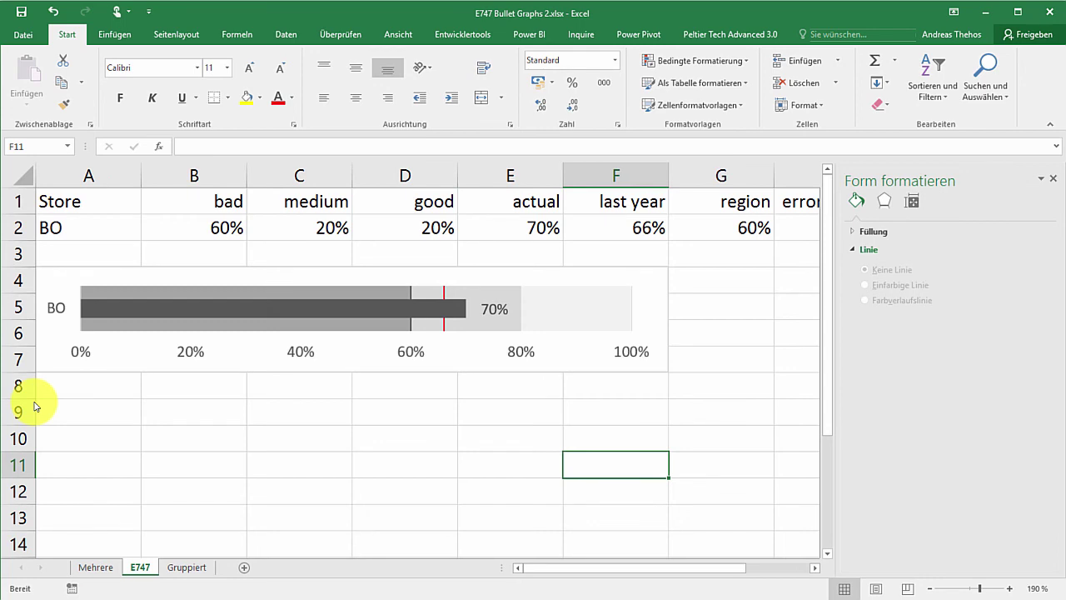